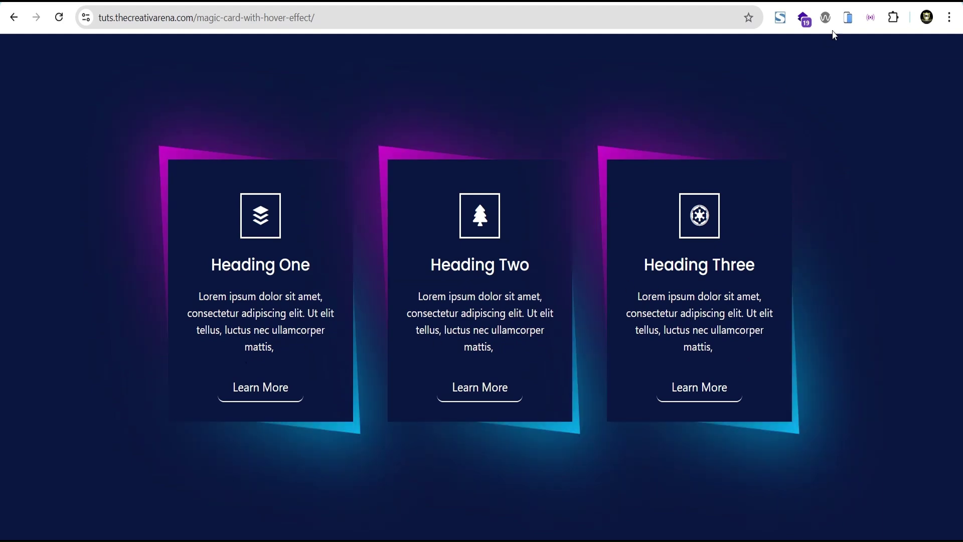
- Preview the card page in a tablet-sized frame, with the third card wrapping to a second row
{"action": "left_click", "coordinate": [849, 18]}
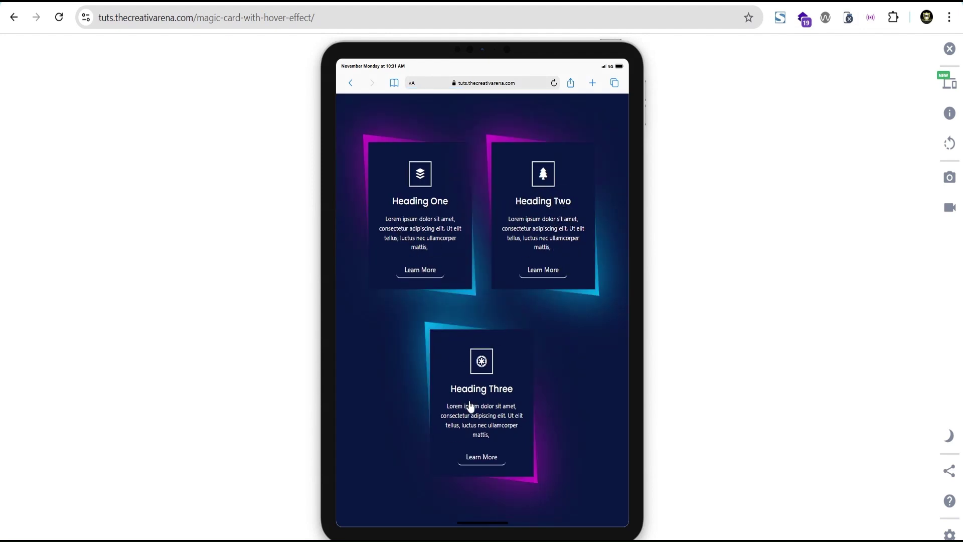
- Preview the stacked cards on an iPhone 11 PRO MAX, then deactivate the simulator
{"action": "left_click", "coordinate": [950, 84]}
{"action": "left_click", "coordinate": [761, 437]}
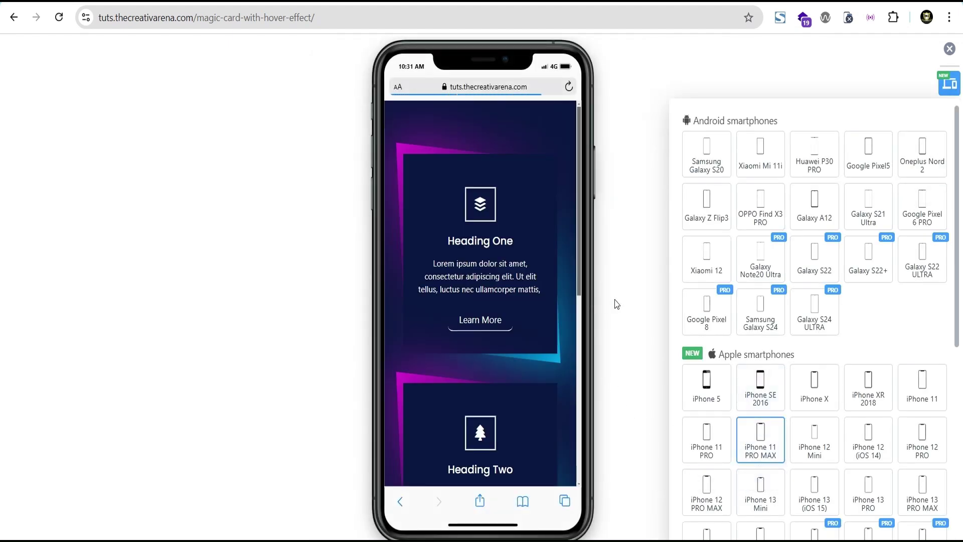
{"action": "scroll", "coordinate": [497, 296], "scroll_direction": "down", "scroll_amount": 3}
{"action": "scroll", "coordinate": [496, 296], "scroll_direction": "down", "scroll_amount": 1}
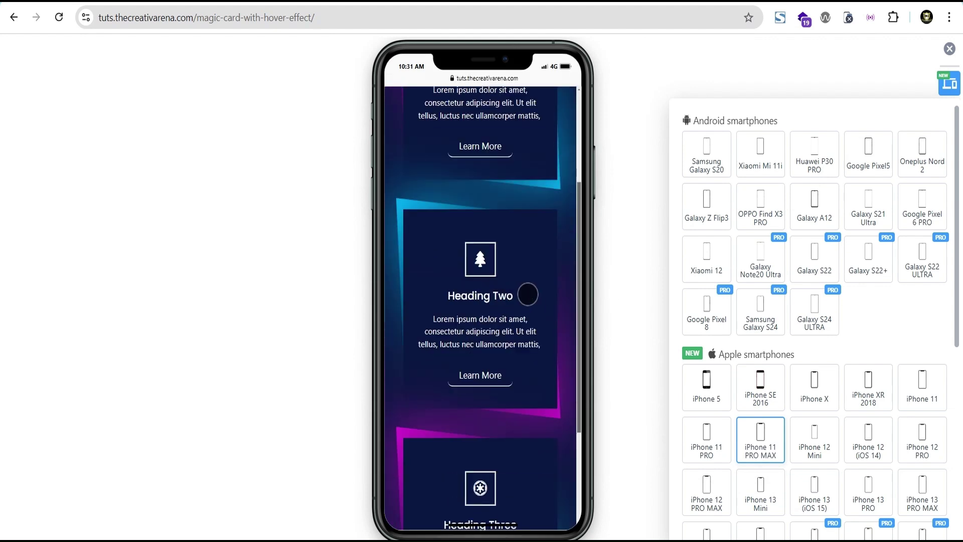
{"action": "scroll", "coordinate": [489, 339], "scroll_direction": "down", "scroll_amount": 3}
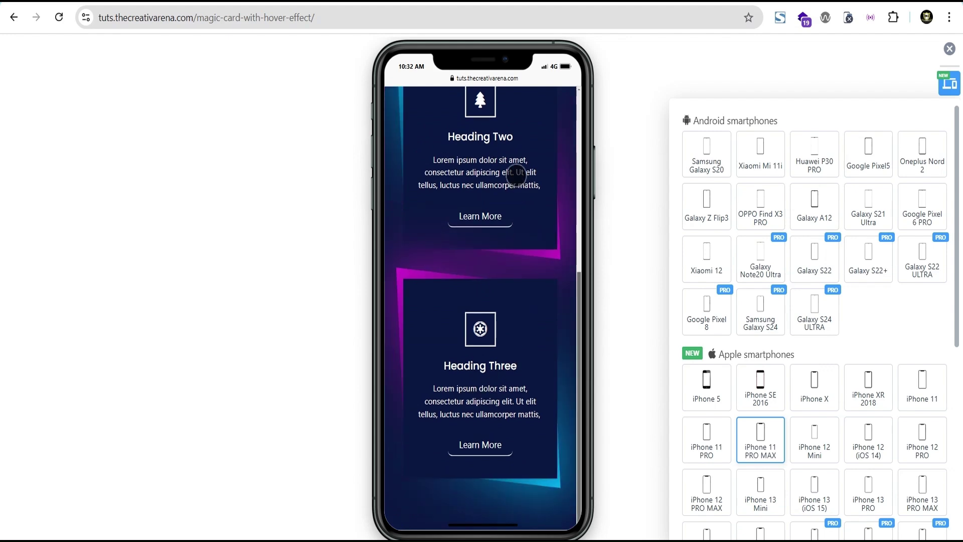
{"action": "scroll", "coordinate": [521, 251], "scroll_direction": "up", "scroll_amount": 5}
{"action": "left_click", "coordinate": [950, 50]}
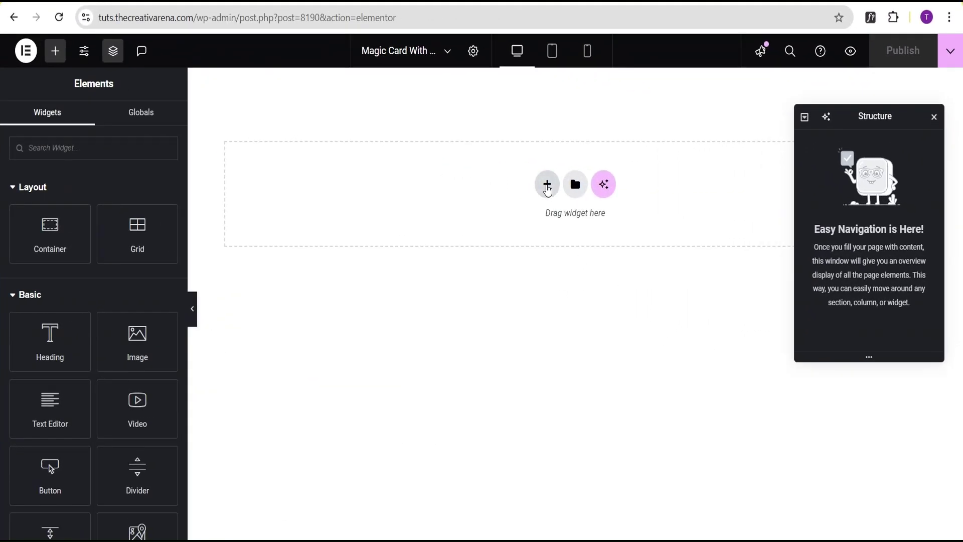
- Add a Flexbox row container with 100 vh minimum height and content centred both ways
{"action": "left_click", "coordinate": [547, 184]}
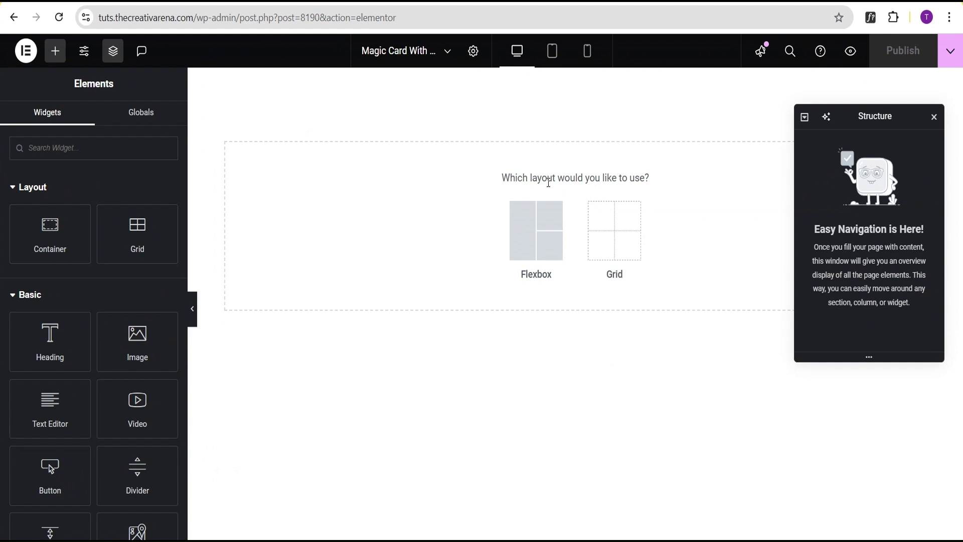
{"action": "left_click", "coordinate": [541, 232]}
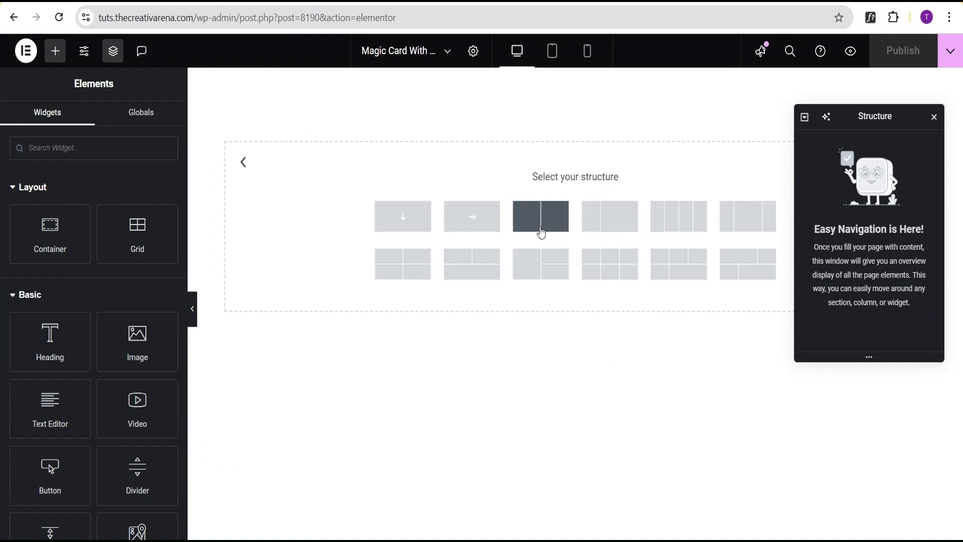
{"action": "left_click", "coordinate": [477, 227]}
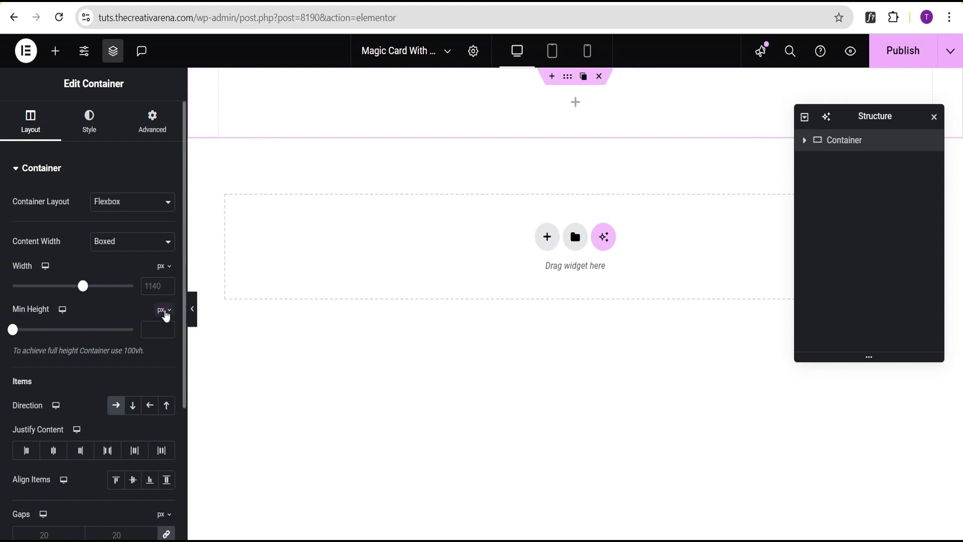
{"action": "left_click", "coordinate": [162, 310]}
{"action": "left_click", "coordinate": [161, 372]}
{"action": "left_click_drag", "start_coordinate": [13, 329], "coordinate": [19, 330]}
{"action": "left_click", "coordinate": [133, 330]}
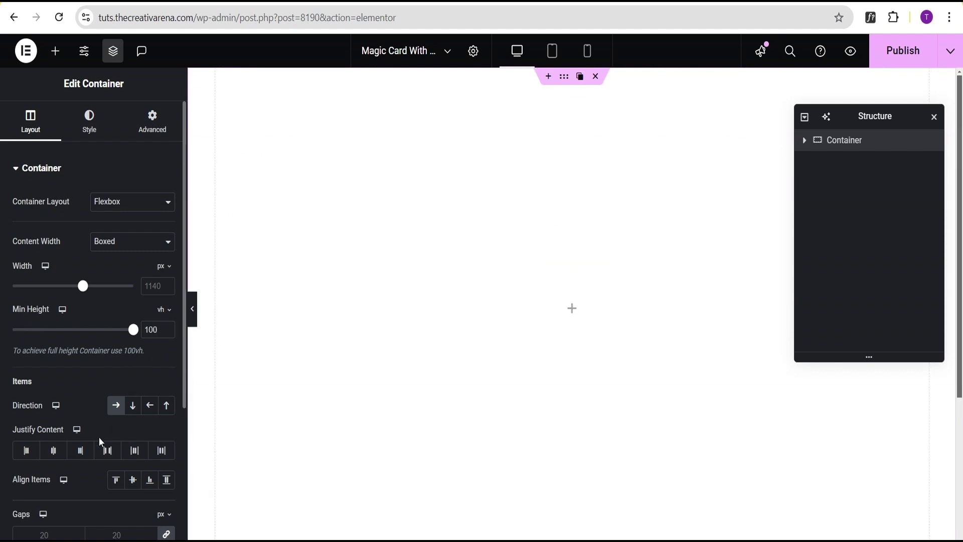
{"action": "left_click", "coordinate": [54, 452]}
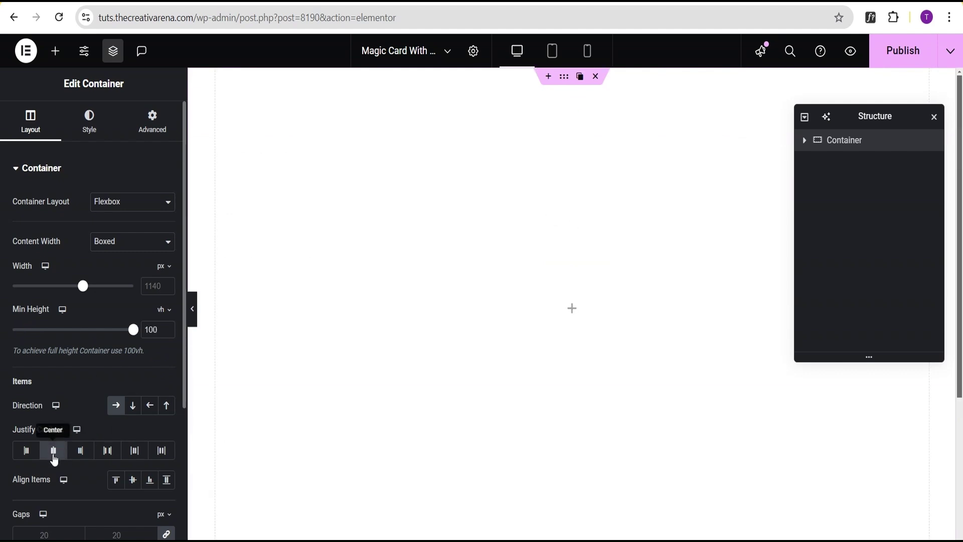
{"action": "left_click", "coordinate": [133, 482]}
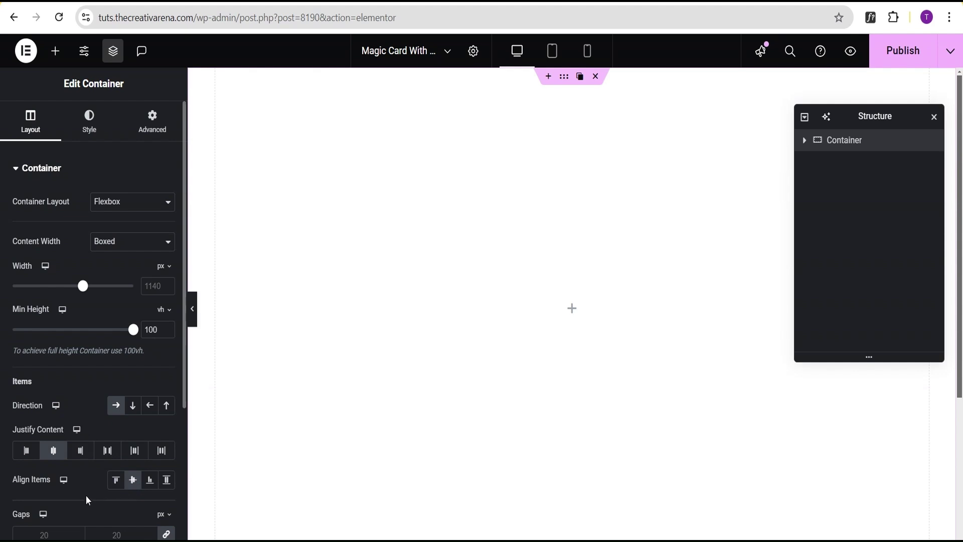
- Give the container a classic background using the Black Main global colour
{"action": "left_click", "coordinate": [100, 130]}
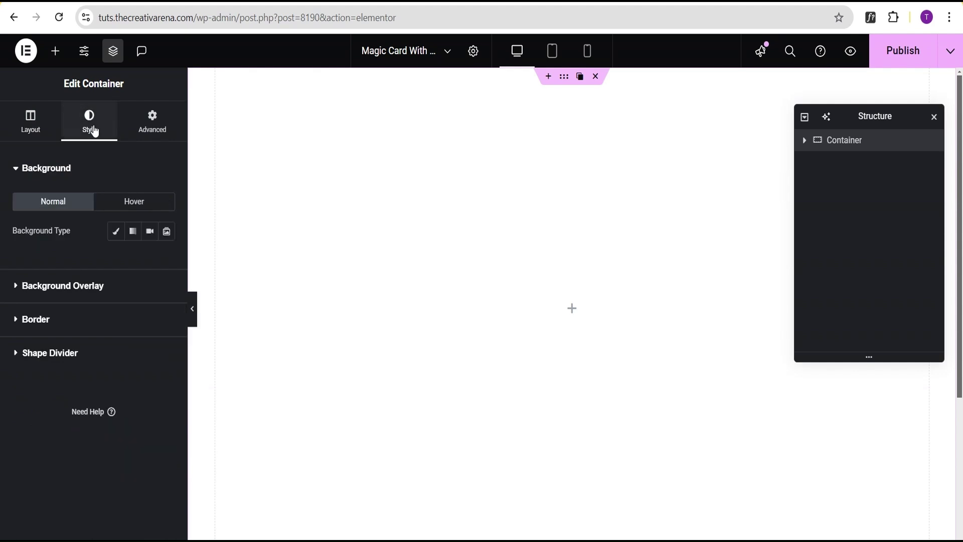
{"action": "left_click", "coordinate": [116, 232]}
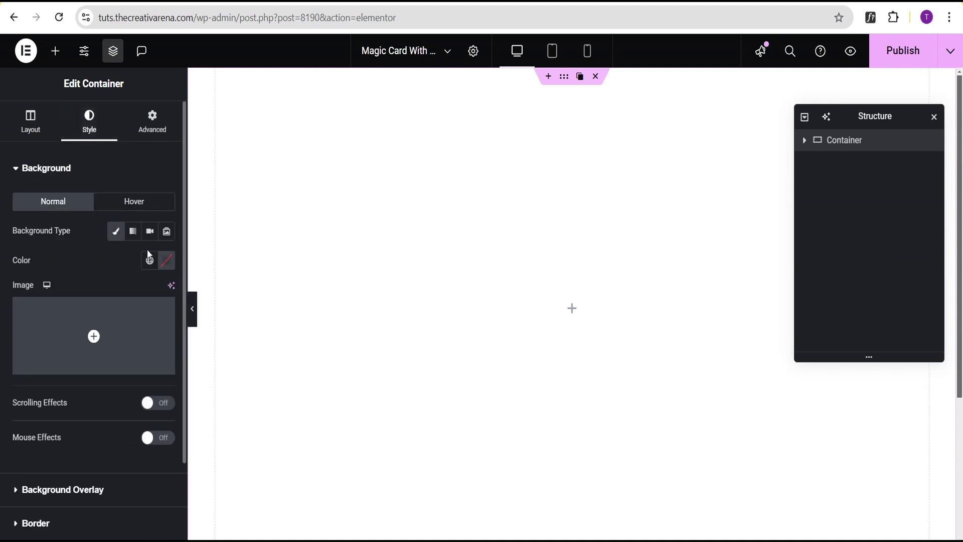
{"action": "left_click", "coordinate": [150, 261]}
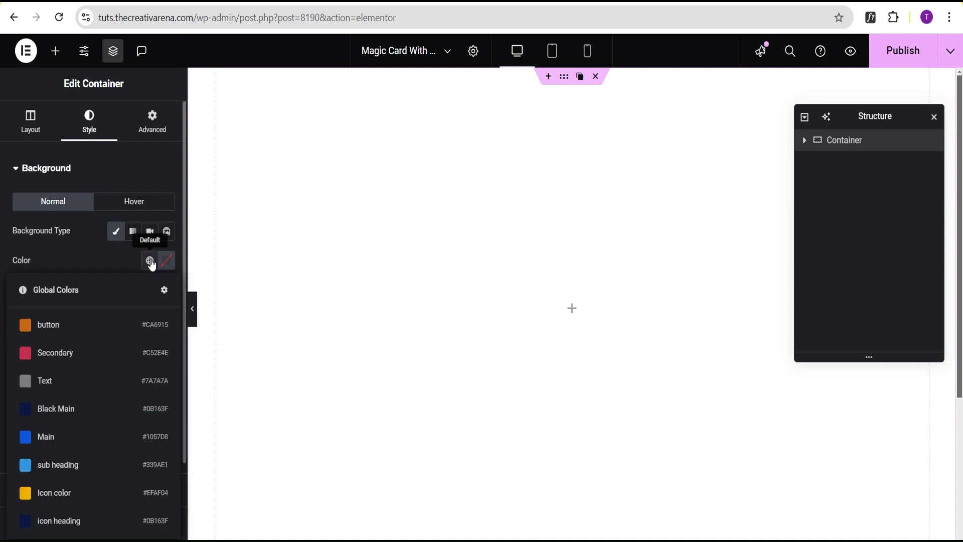
{"action": "left_click", "coordinate": [57, 409]}
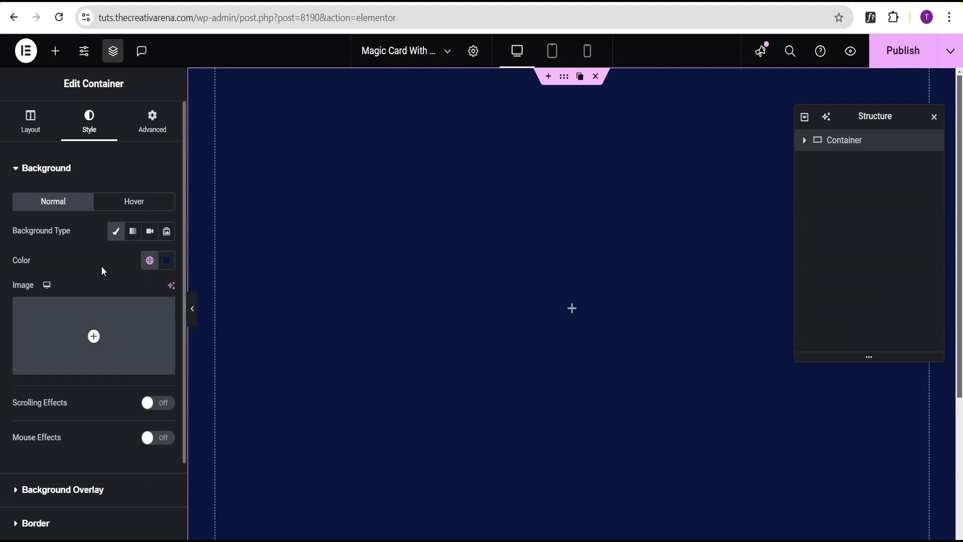
- Enter 100 px padding, then unlink the sides and change left and right to 40 px
{"action": "left_click", "coordinate": [155, 133]}
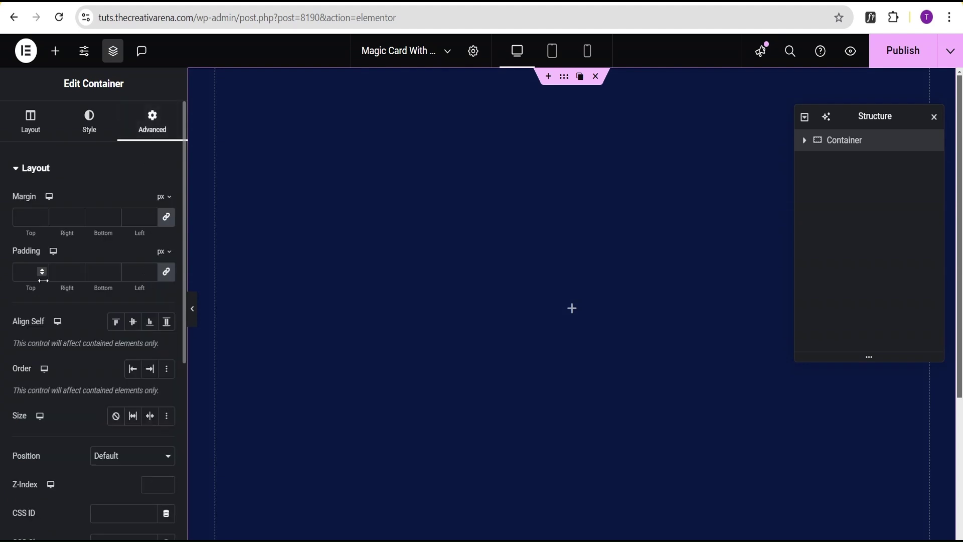
{"action": "left_click", "coordinate": [26, 271]}
{"action": "type", "text": "100"}
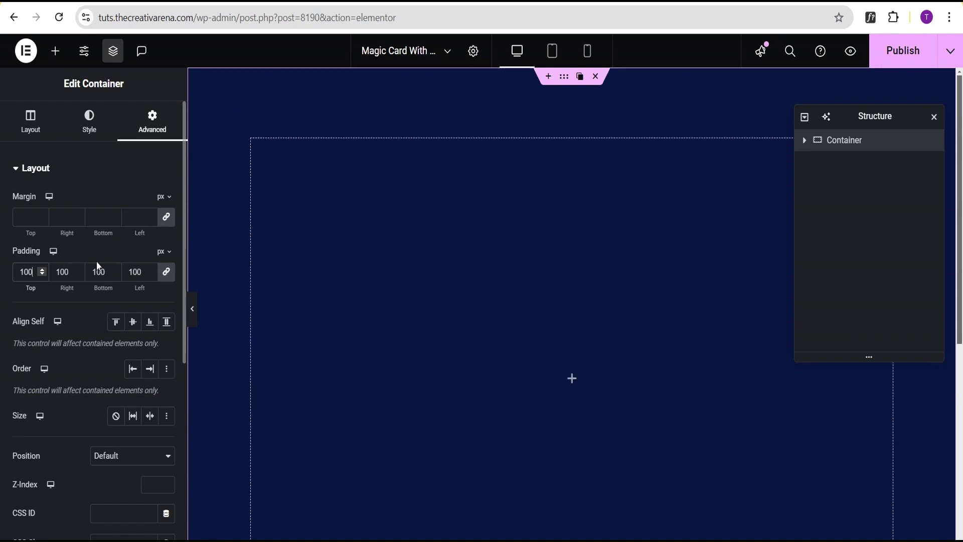
{"action": "left_click", "coordinate": [166, 272]}
{"action": "left_click", "coordinate": [136, 271]}
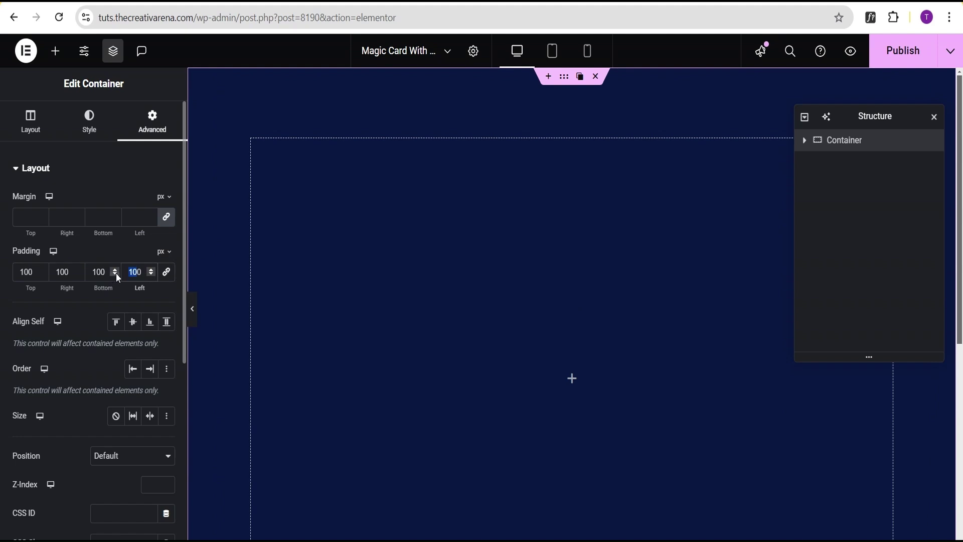
{"action": "type", "text": "40"}
{"action": "double_click", "coordinate": [50, 270]}
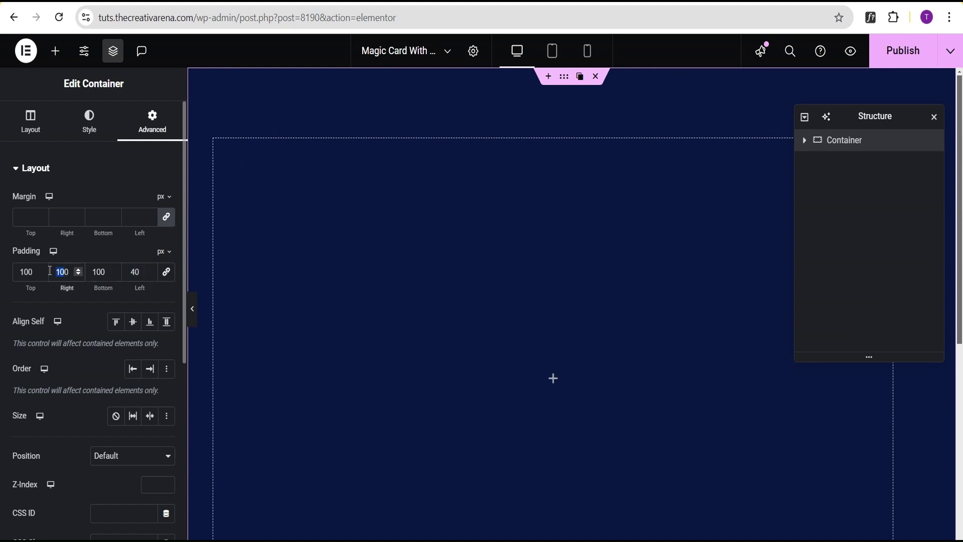
{"action": "type", "text": "40"}
{"action": "left_click", "coordinate": [86, 323]}
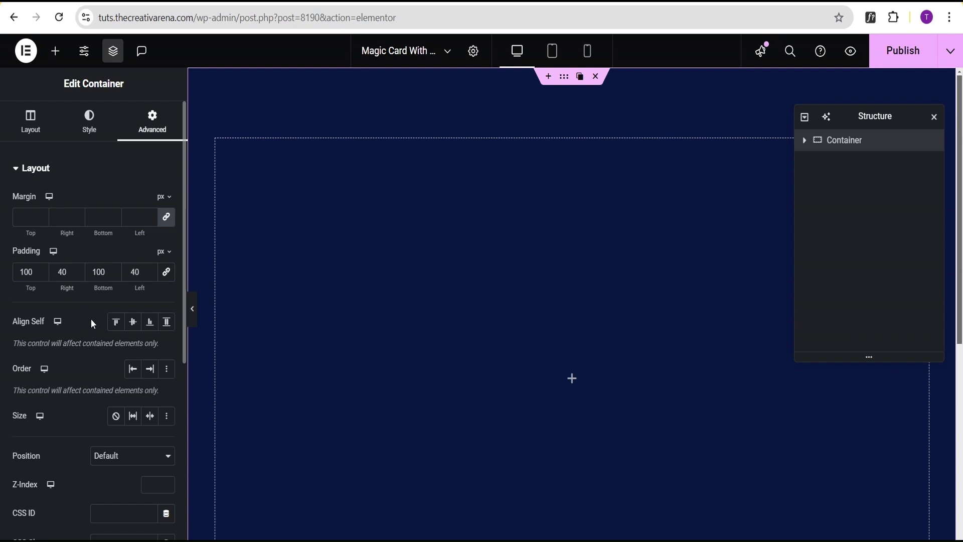
- Add a nested container, naming the outer one 'Parent' and the inner one 'card'
{"action": "left_click", "coordinate": [572, 380]}
{"action": "left_click", "coordinate": [50, 234]}
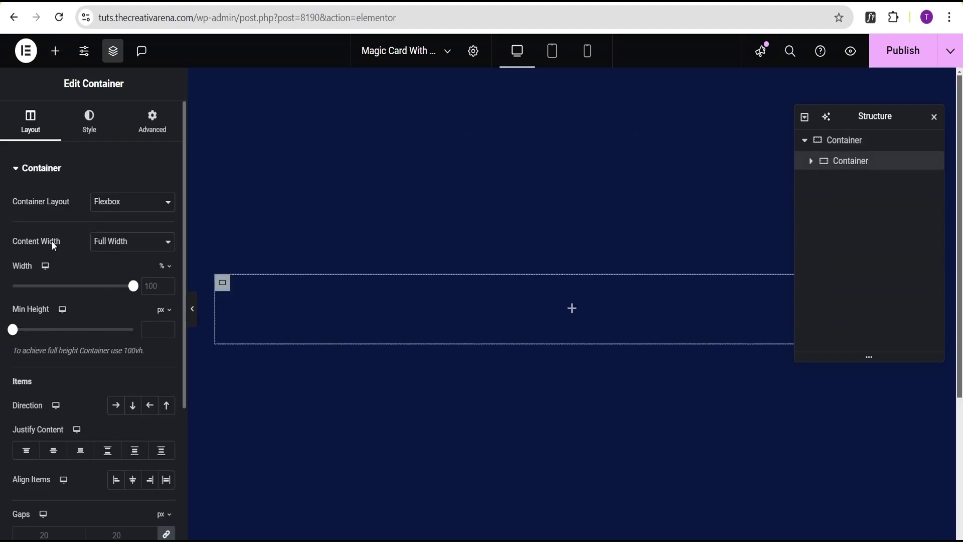
{"action": "double_click", "coordinate": [844, 141]}
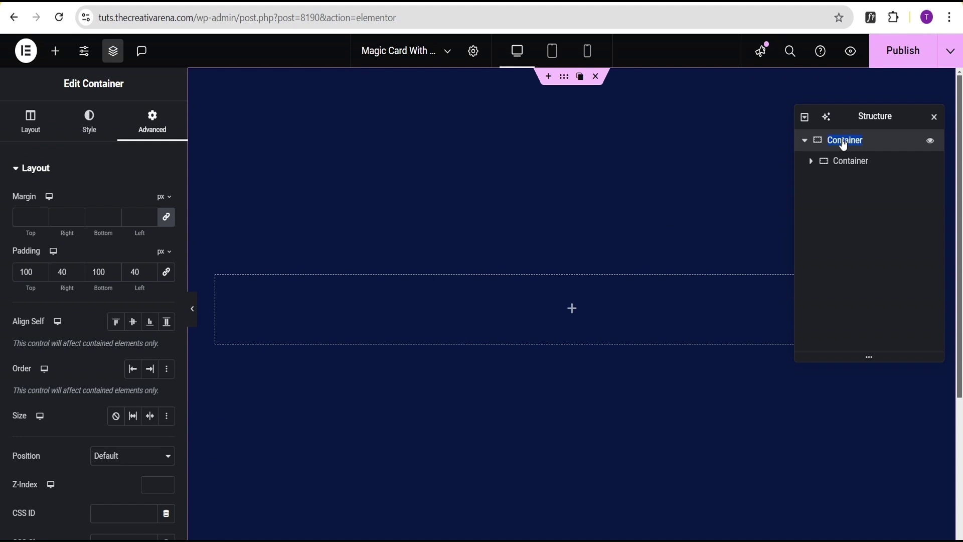
{"action": "type", "text": "Parent"}
{"action": "left_click", "coordinate": [859, 161]}
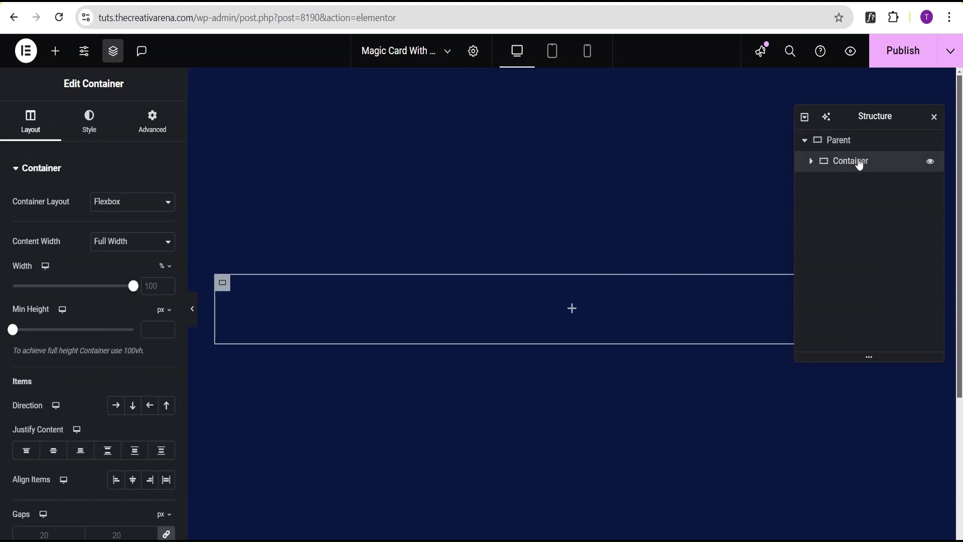
{"action": "double_click", "coordinate": [859, 162]}
{"action": "type", "text": "card"}
{"action": "key", "text": "Return"}
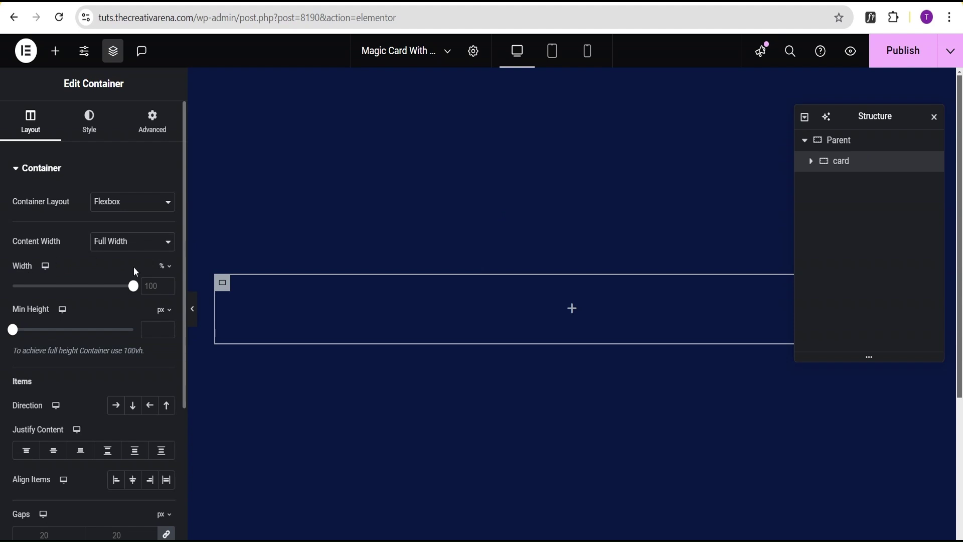
- Set the card's width to 300 px and minimum height to 380
{"action": "left_click", "coordinate": [165, 266]}
{"action": "left_click", "coordinate": [161, 266]}
{"action": "type", "text": "300"}
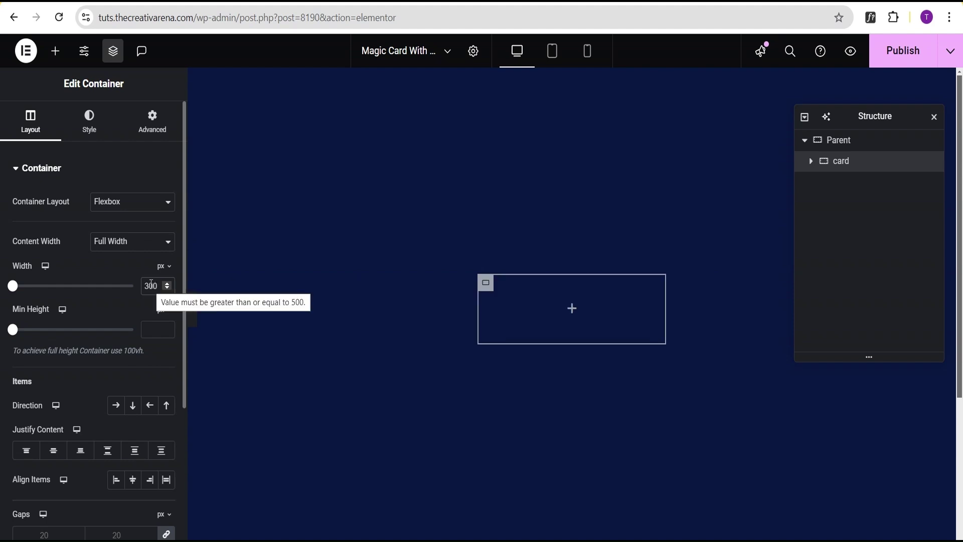
{"action": "left_click", "coordinate": [152, 331]}
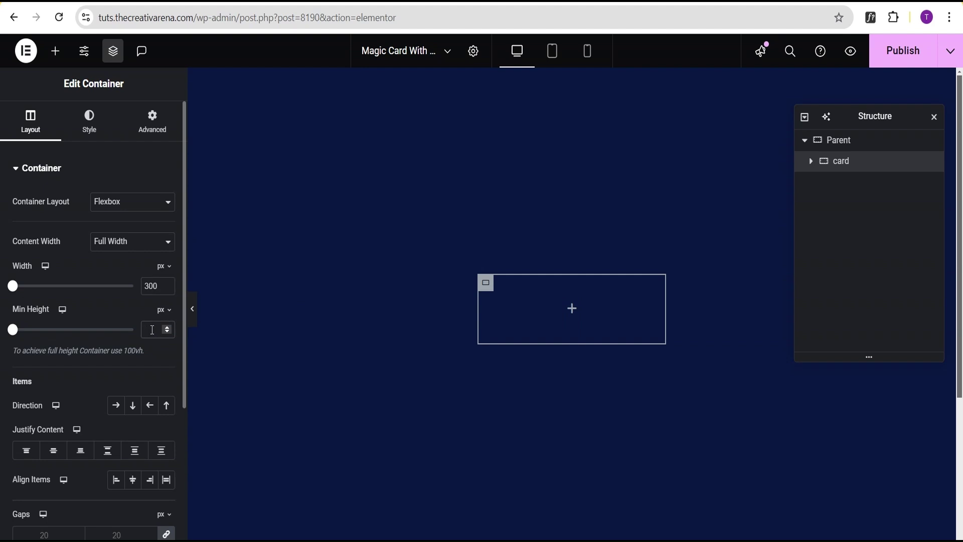
{"action": "type", "text": "380"}
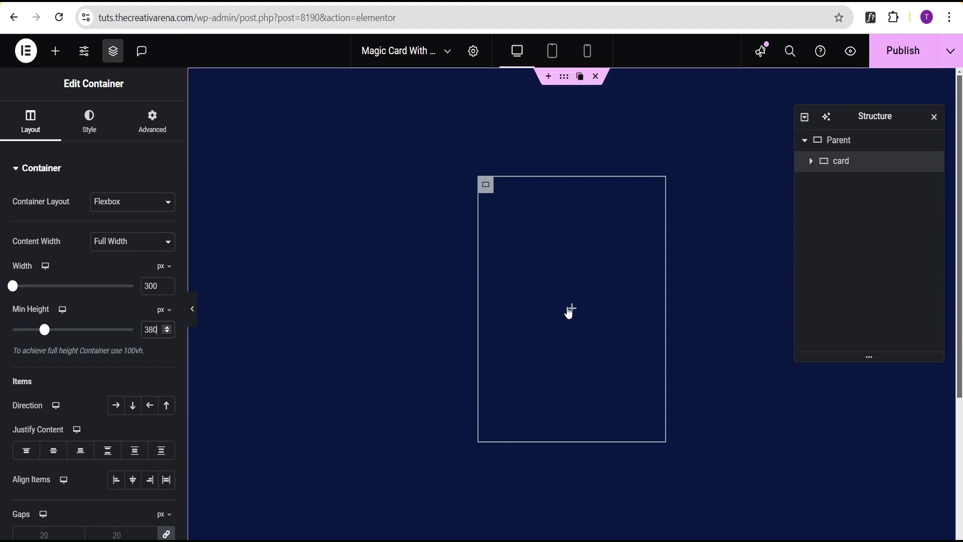
- Add a container inside card and name it 'Inner'
{"action": "left_click", "coordinate": [571, 309]}
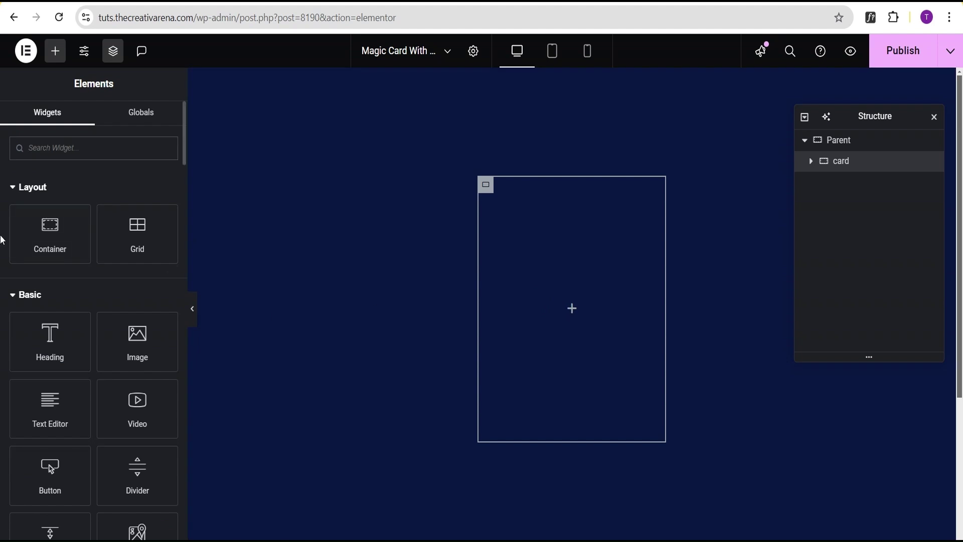
{"action": "left_click", "coordinate": [61, 233]}
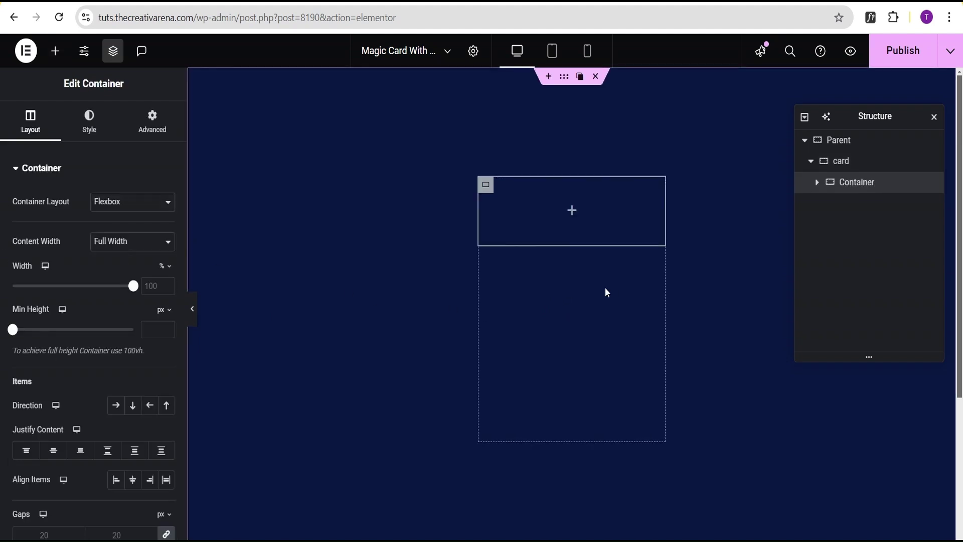
{"action": "double_click", "coordinate": [858, 184]}
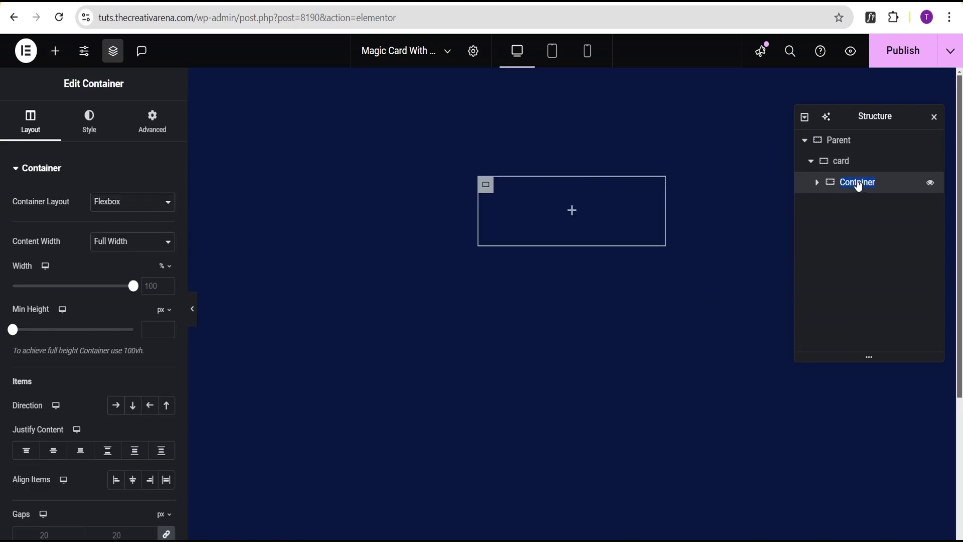
{"action": "type", "text": "Inner"}
{"action": "key", "text": "Return"}
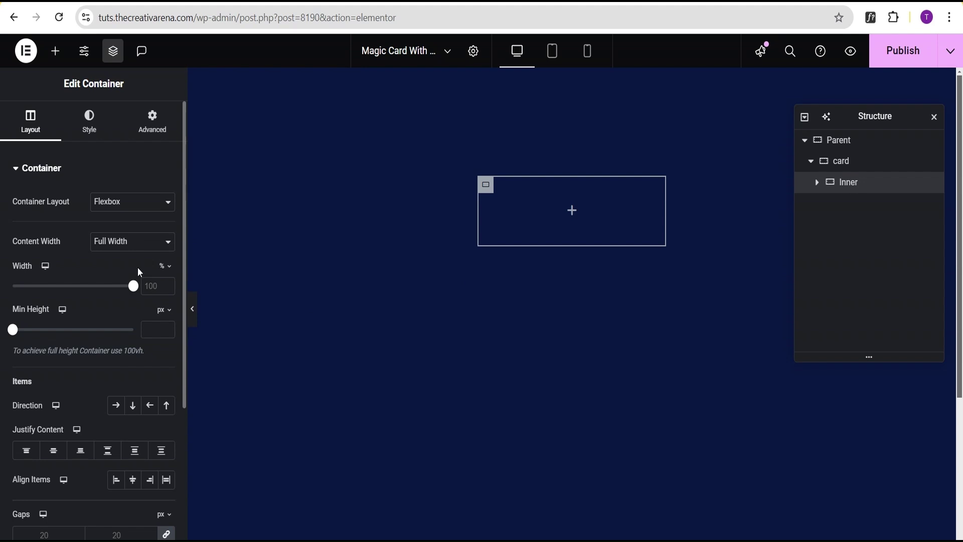
- Make Inner 295 px wide with 375 minimum height, centring content and items
{"action": "left_click", "coordinate": [164, 269]}
{"action": "type", "text": "9"}
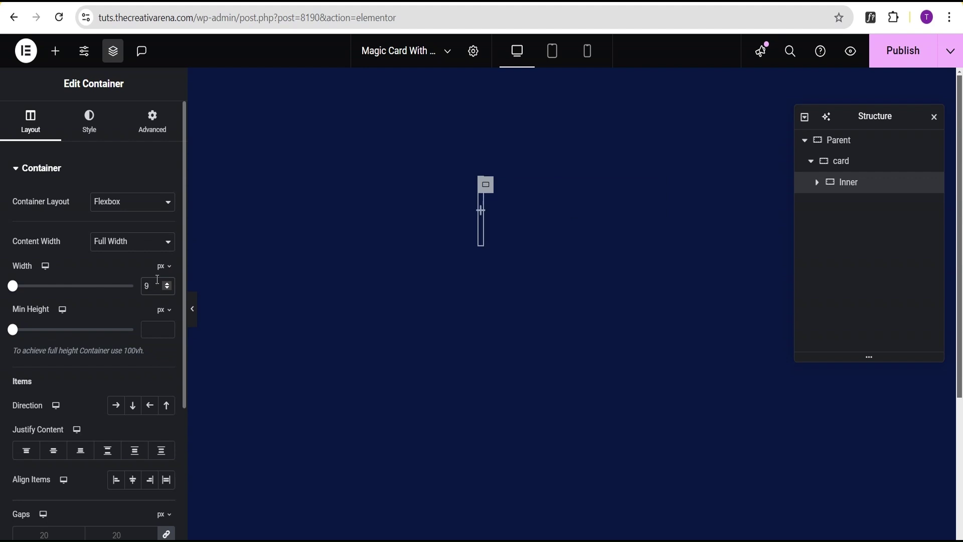
{"action": "key", "text": "BackSpace"}
{"action": "type", "text": "295"}
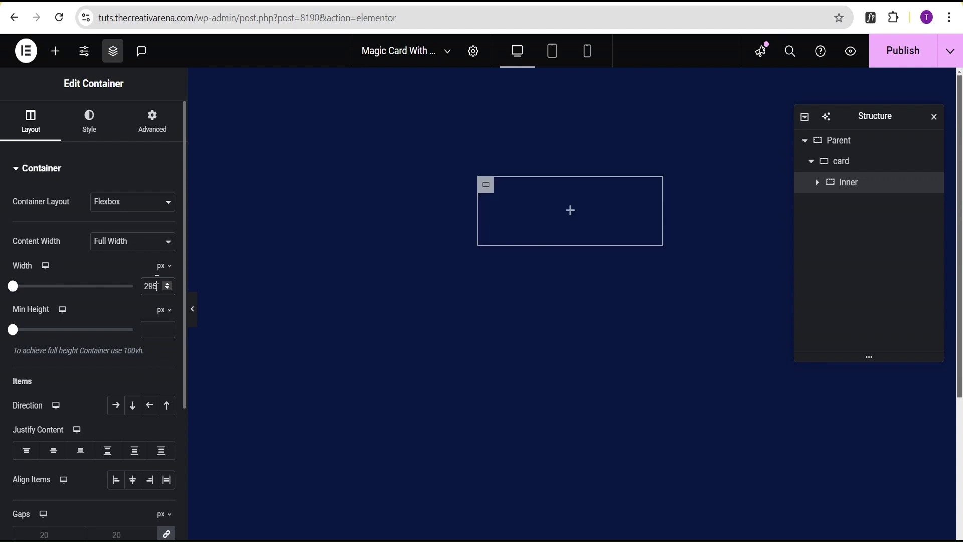
{"action": "left_click", "coordinate": [151, 331]}
{"action": "type", "text": "375"}
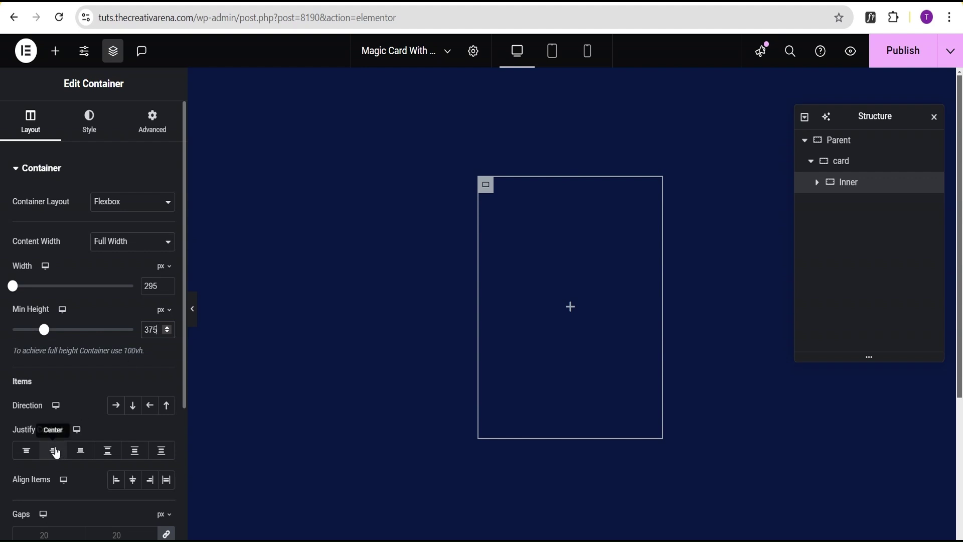
{"action": "left_click", "coordinate": [54, 451]}
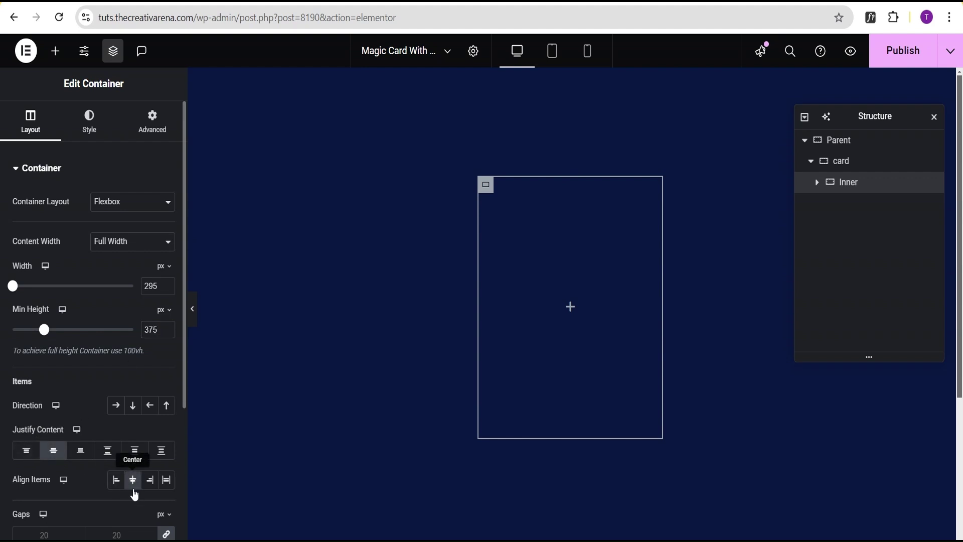
{"action": "left_click", "coordinate": [133, 486]}
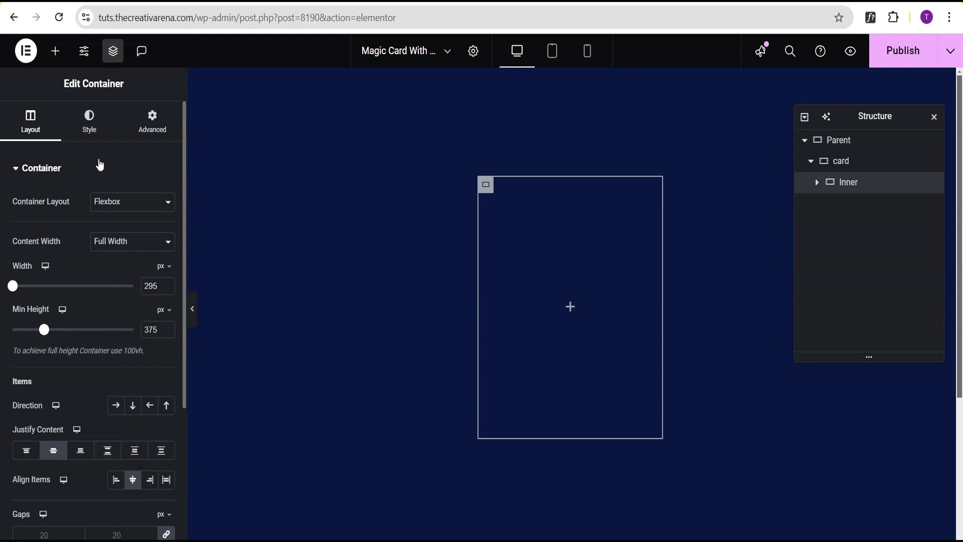
{"action": "left_click", "coordinate": [91, 131]}
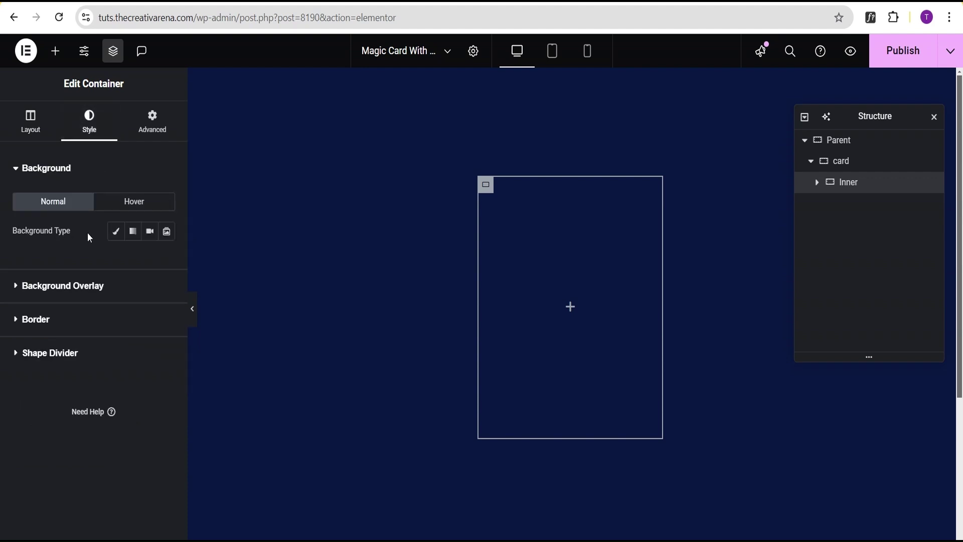
- Give the Inner container a classic Black Main background
{"action": "left_click", "coordinate": [115, 233]}
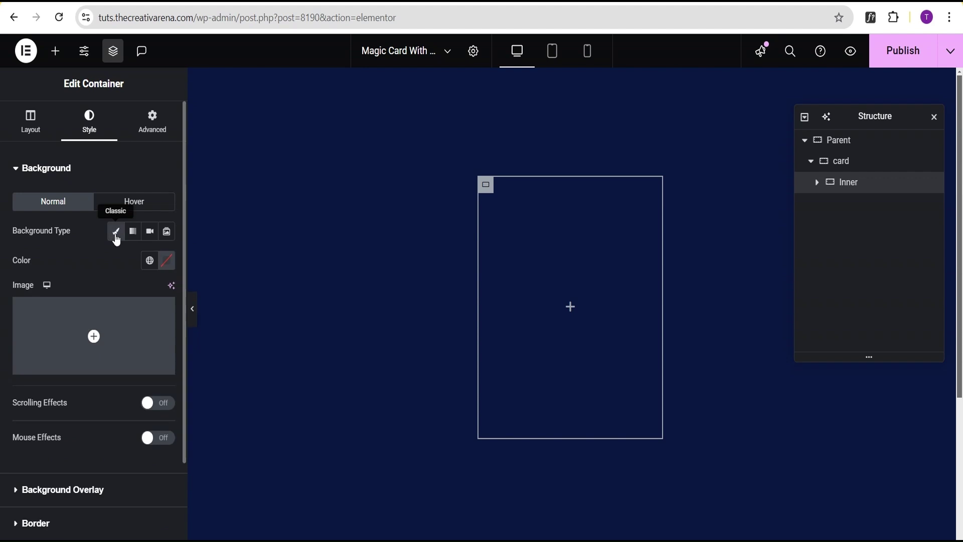
{"action": "left_click", "coordinate": [150, 261]}
{"action": "left_click", "coordinate": [77, 412]}
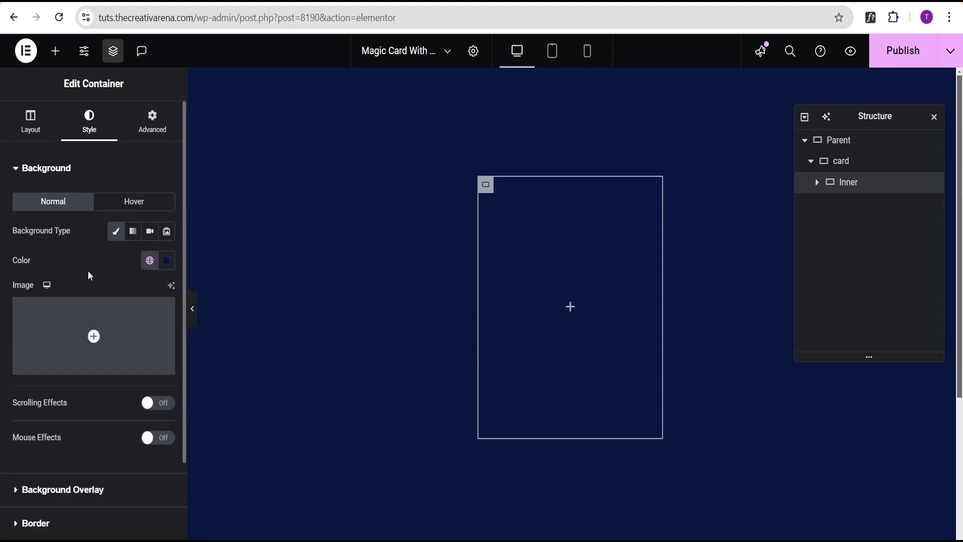
- Unlink Inner's padding and set it to 40 top, 30 right, 20 bottom, 30 left
{"action": "left_click", "coordinate": [148, 136]}
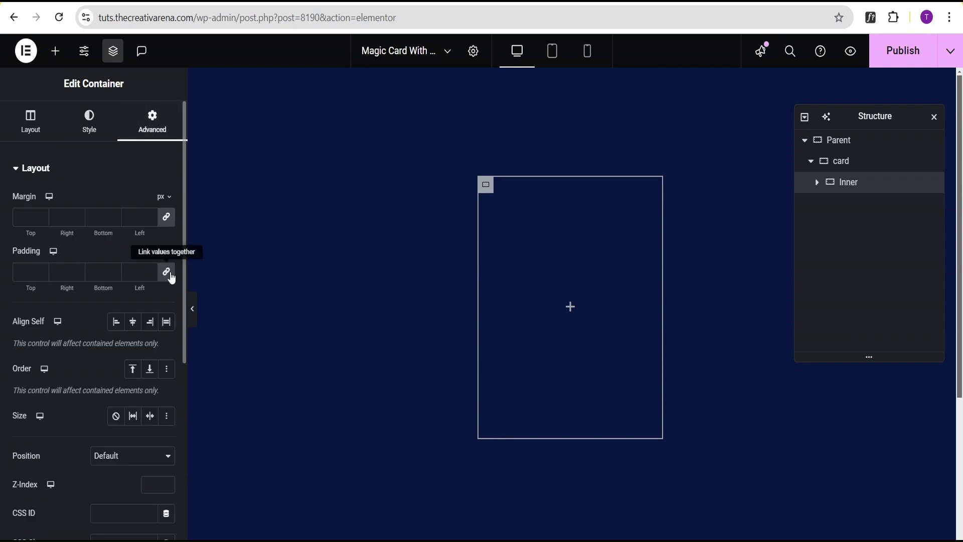
{"action": "left_click", "coordinate": [167, 273]}
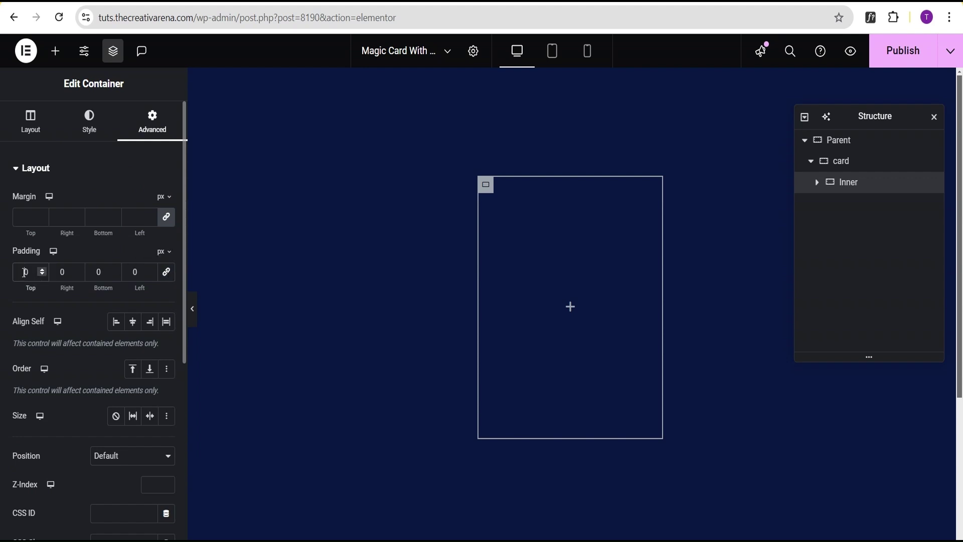
{"action": "double_click", "coordinate": [24, 272]}
{"action": "type", "text": "40"}
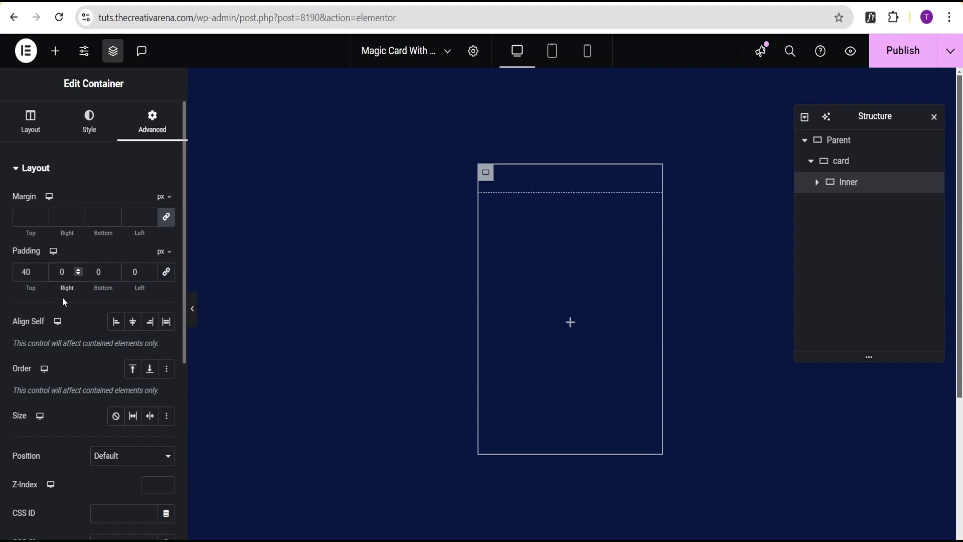
{"action": "type", "text": "3"}
{"action": "left_click", "coordinate": [97, 272]}
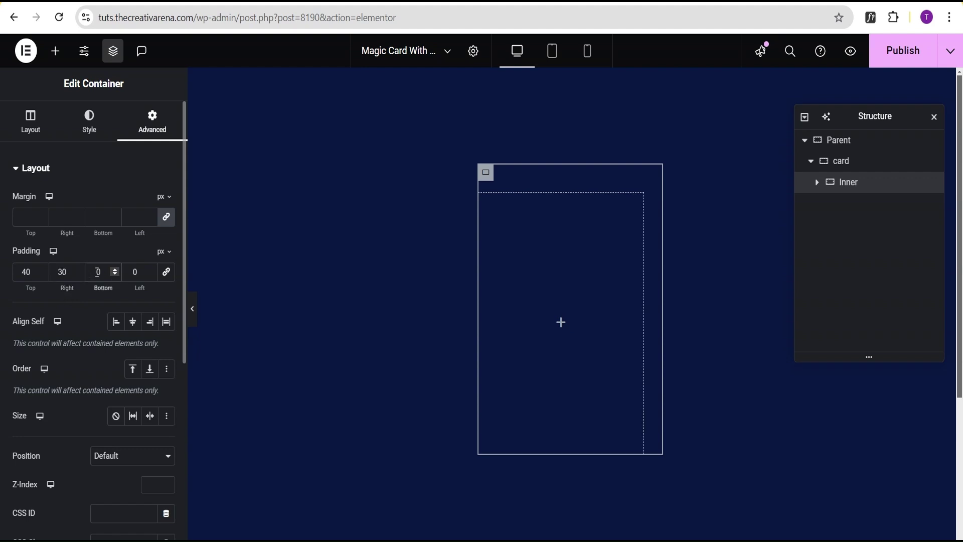
{"action": "type", "text": "2"}
{"action": "left_click", "coordinate": [130, 271]}
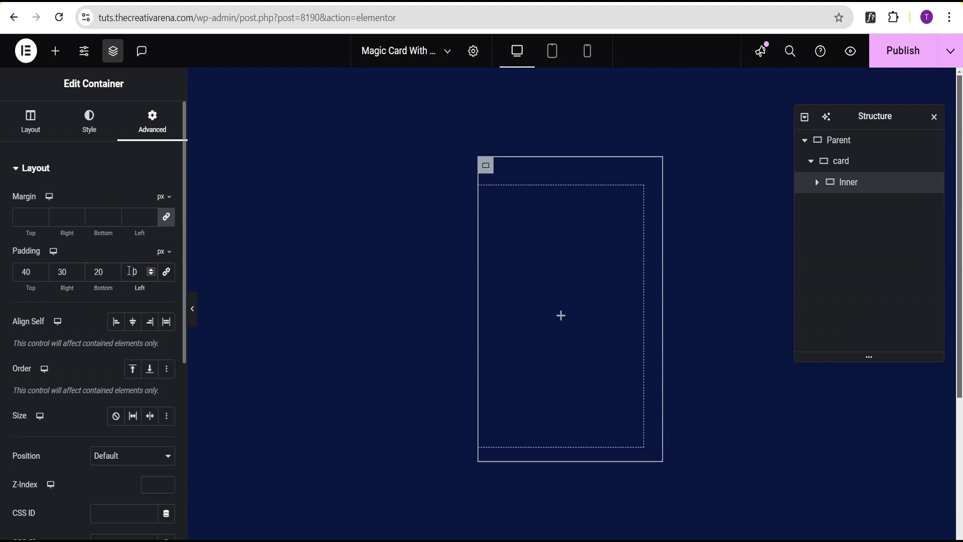
{"action": "type", "text": "3"}
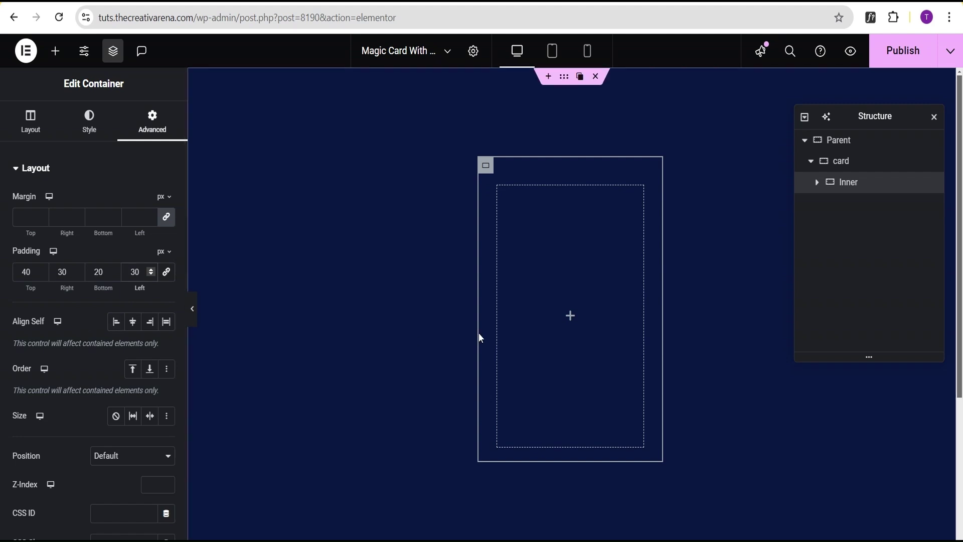
- Add an Icon widget to Inner and insert the Buffer icon found by searching 'buff'
{"action": "left_click", "coordinate": [570, 315]}
{"action": "scroll", "coordinate": [55, 424], "scroll_direction": "down", "scroll_amount": 1}
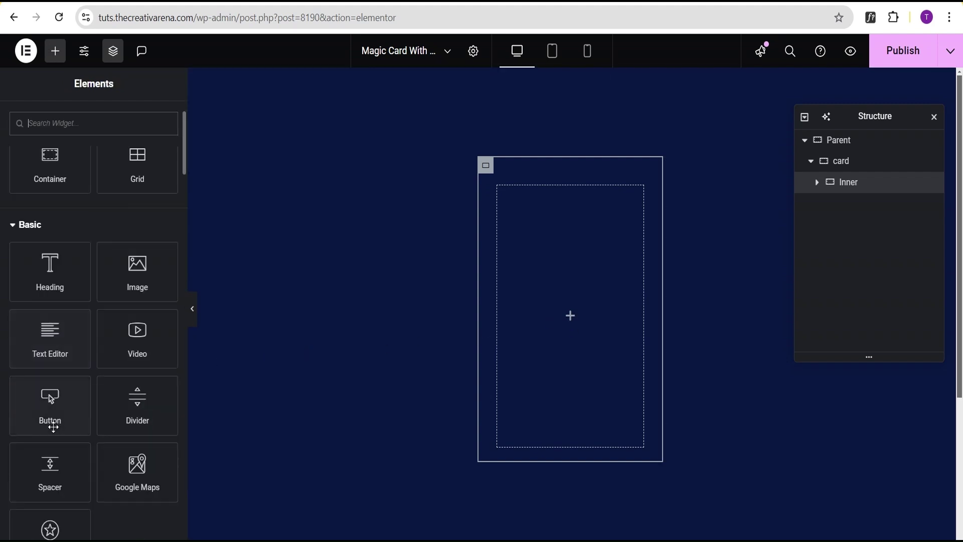
{"action": "left_click", "coordinate": [55, 532]}
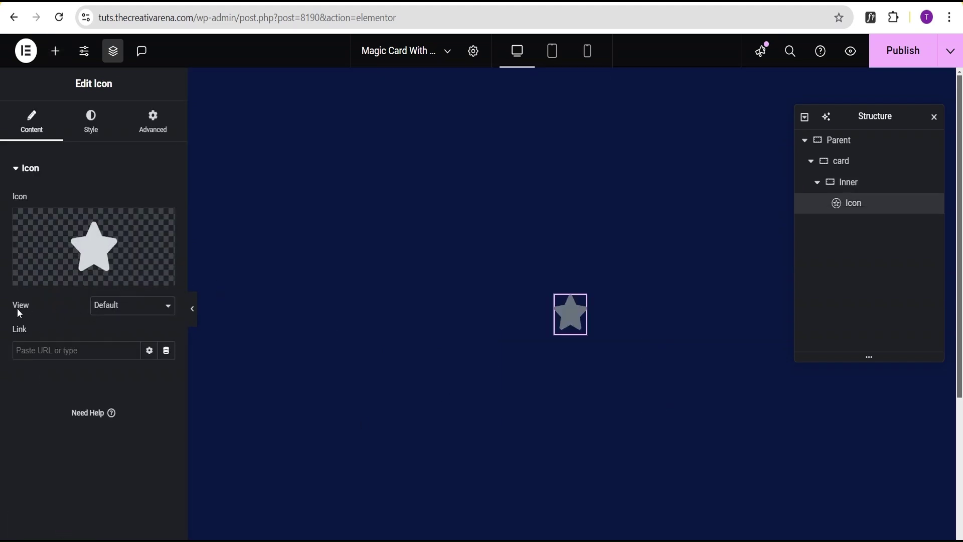
{"action": "left_click", "coordinate": [101, 239]}
{"action": "left_click", "coordinate": [449, 102]}
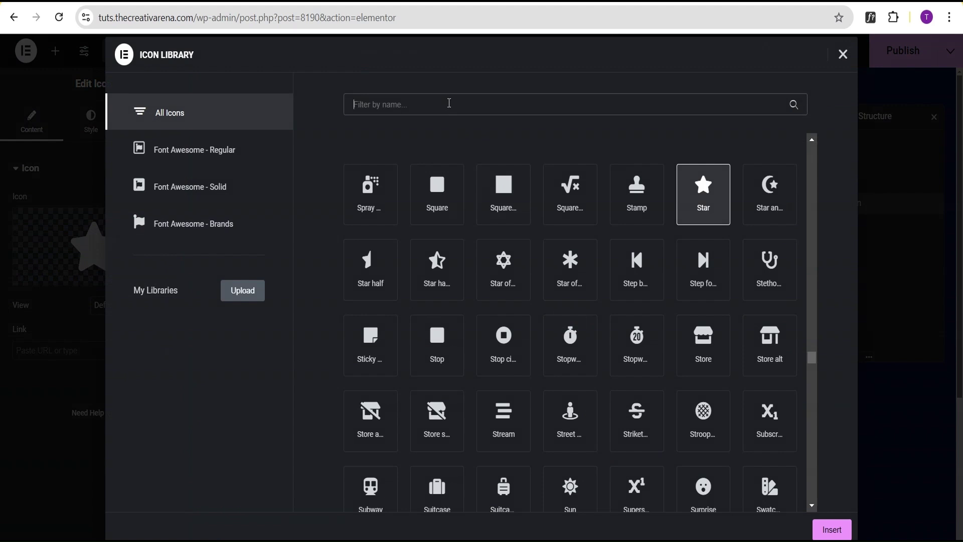
{"action": "type", "text": "b"}
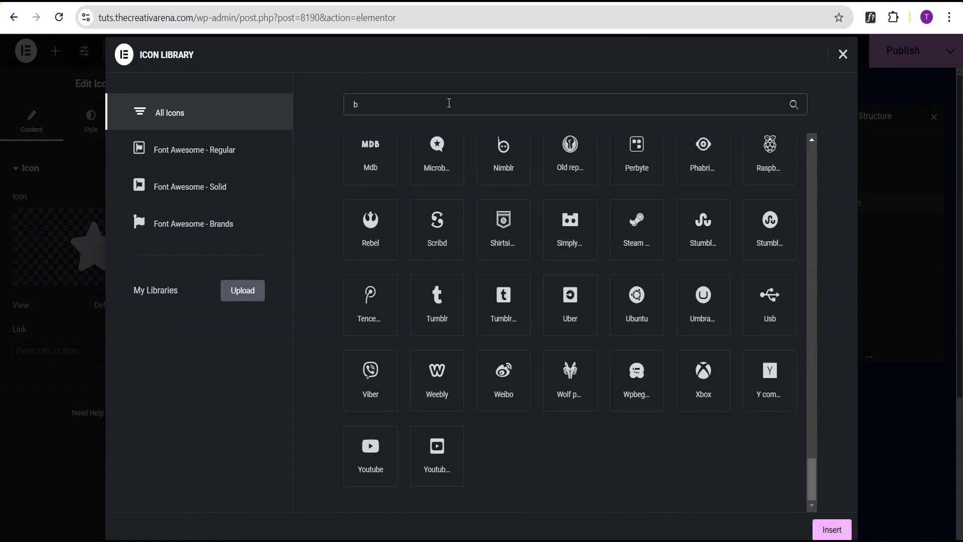
{"action": "type", "text": "uff"}
{"action": "left_click", "coordinate": [391, 200]}
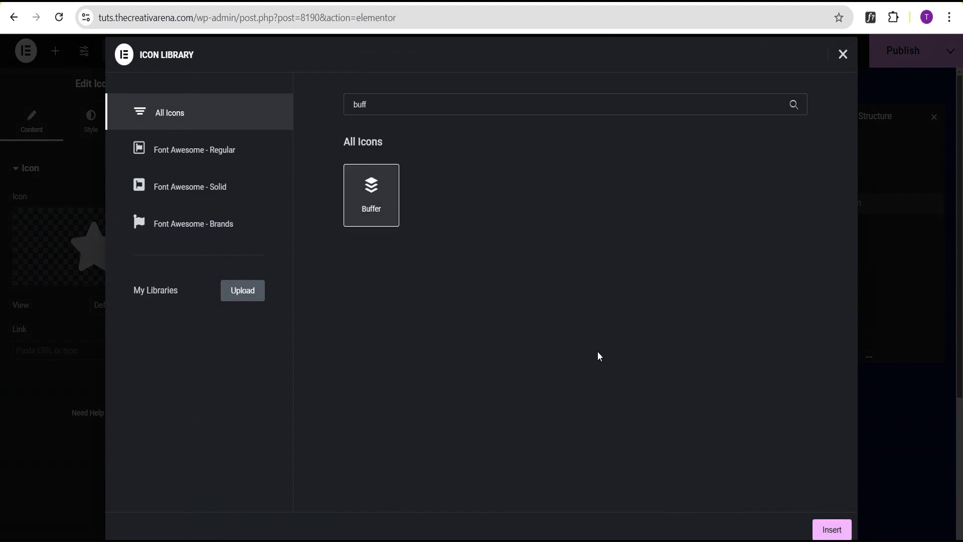
{"action": "left_click", "coordinate": [829, 530]}
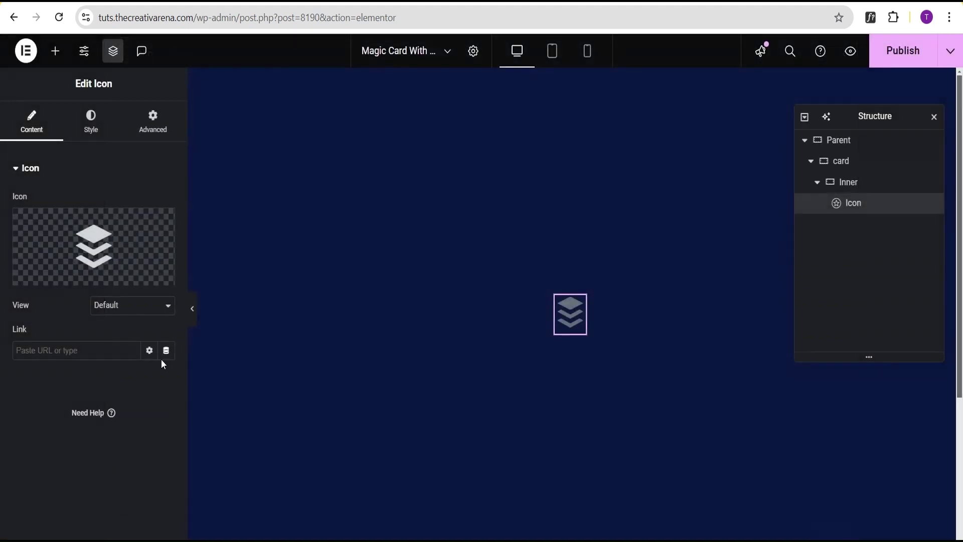
- Set the icon view to Framed with a Square shape
{"action": "left_click", "coordinate": [114, 311]}
{"action": "left_click", "coordinate": [113, 354]}
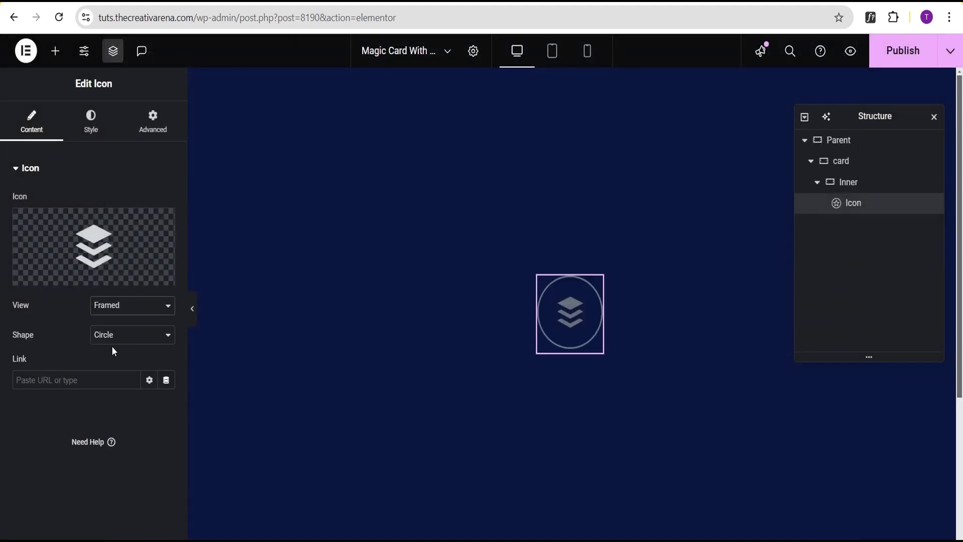
{"action": "left_click", "coordinate": [113, 335]}
{"action": "left_click", "coordinate": [112, 353]}
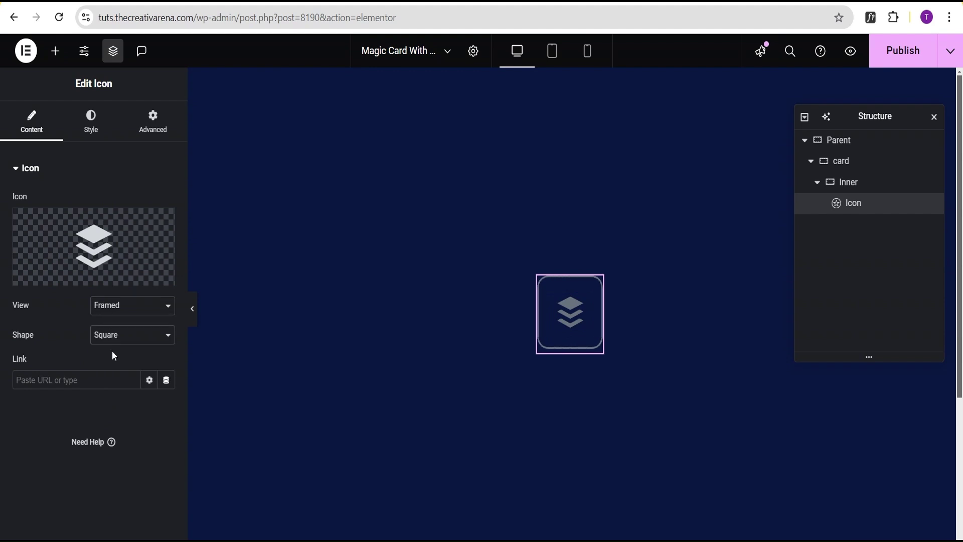
{"action": "left_click", "coordinate": [89, 134]}
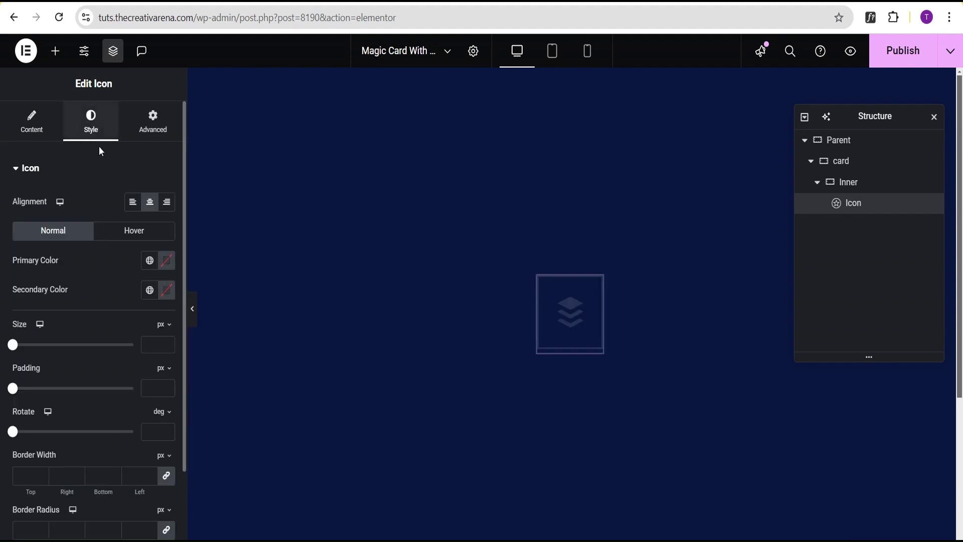
- Set the icon's primary colour to white and its size to 30 px
{"action": "left_click", "coordinate": [168, 261]}
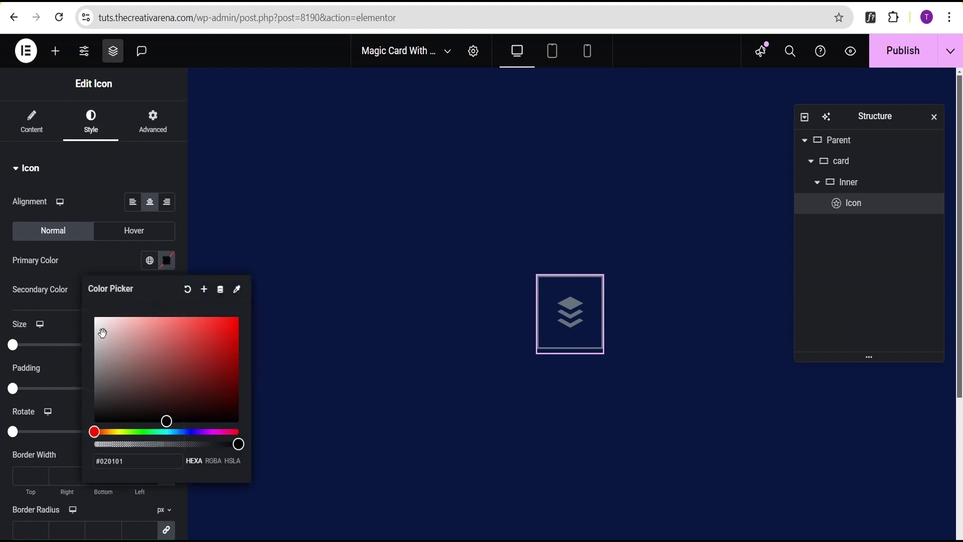
{"action": "left_click_drag", "start_coordinate": [166, 421], "coordinate": [94, 318]}
{"action": "left_click", "coordinate": [84, 262]}
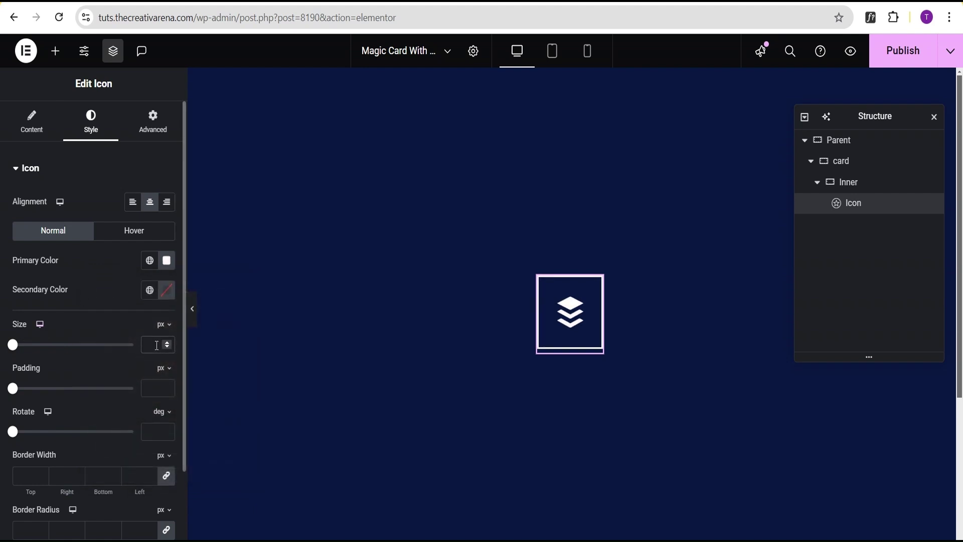
{"action": "type", "text": "30"}
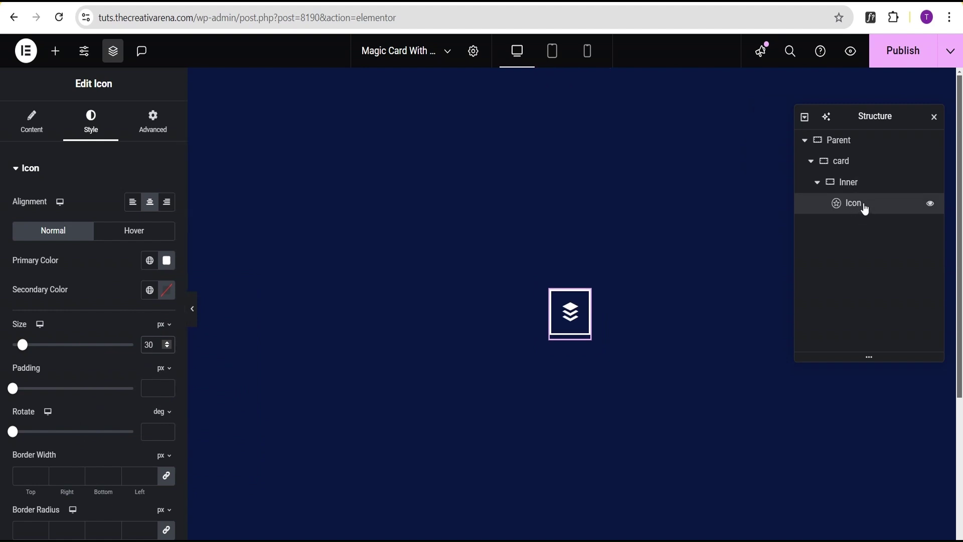
{"action": "left_click", "coordinate": [54, 52]}
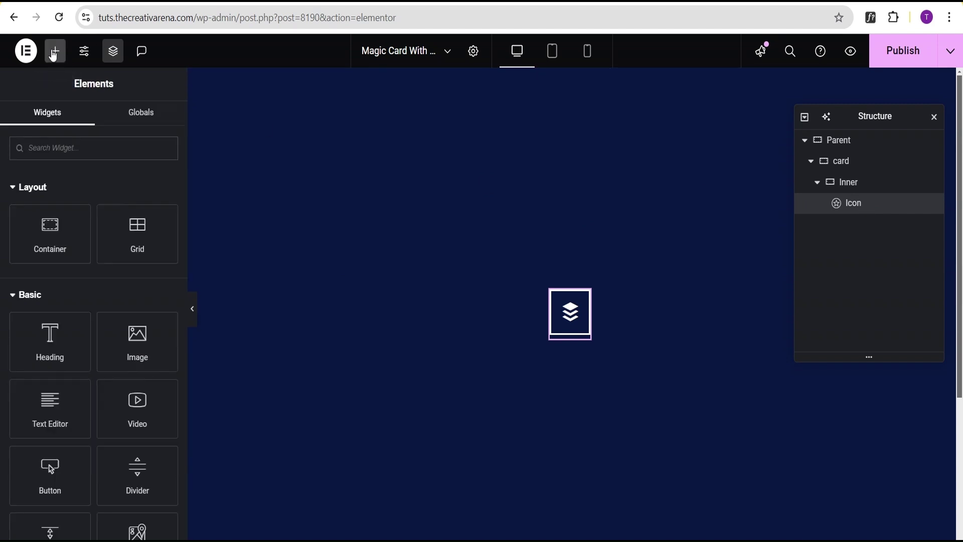
- Add a heading below the icon with the title 'Heading One'
{"action": "left_click", "coordinate": [48, 344]}
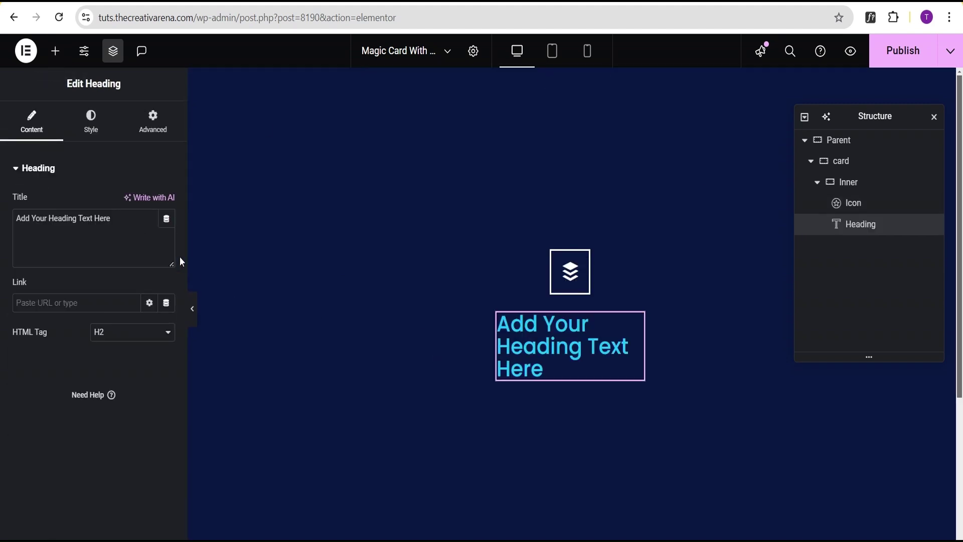
{"action": "left_click", "coordinate": [126, 220]}
{"action": "left_click_drag", "start_coordinate": [125, 219], "coordinate": [2, 233]}
{"action": "type", "text": "Hea"}
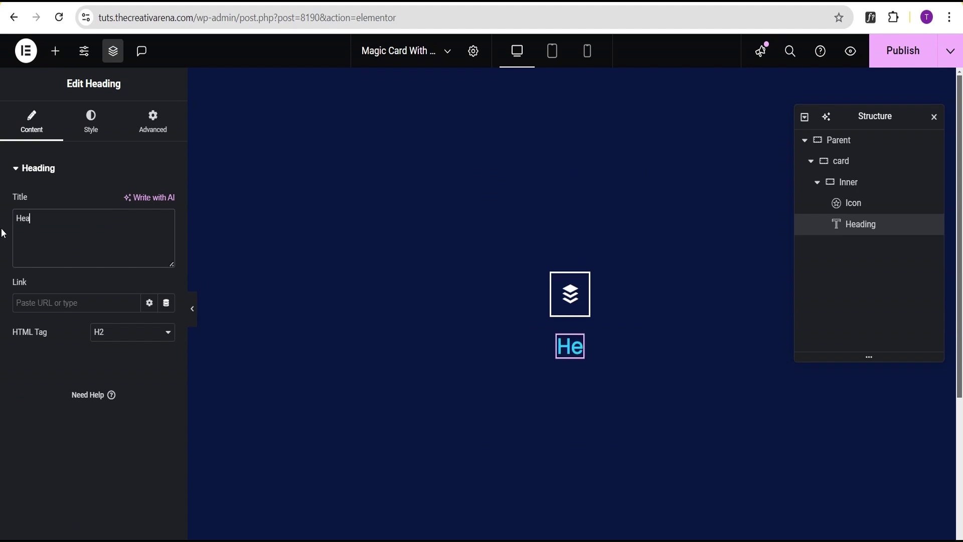
{"action": "type", "text": "ding One"}
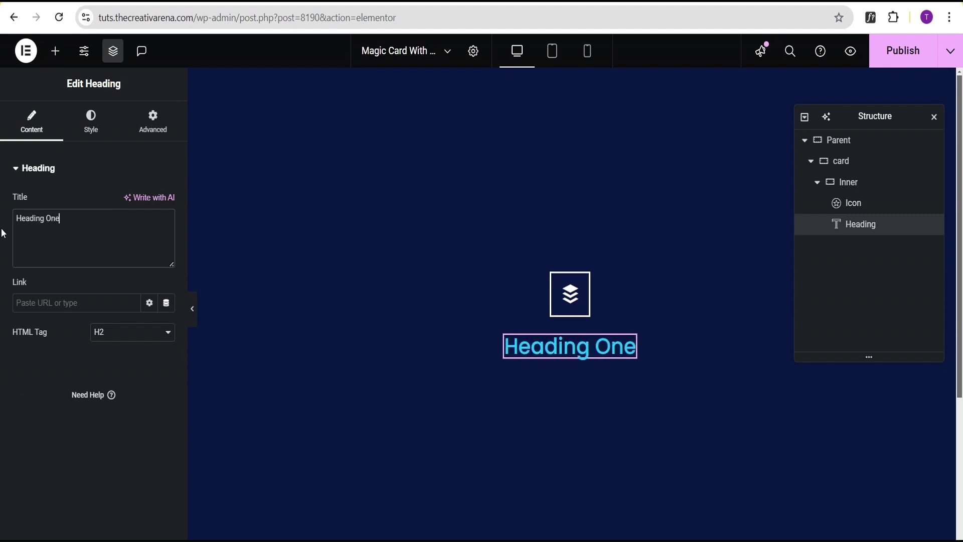
- Centre-align the heading and make its text colour white
{"action": "left_click", "coordinate": [91, 120]}
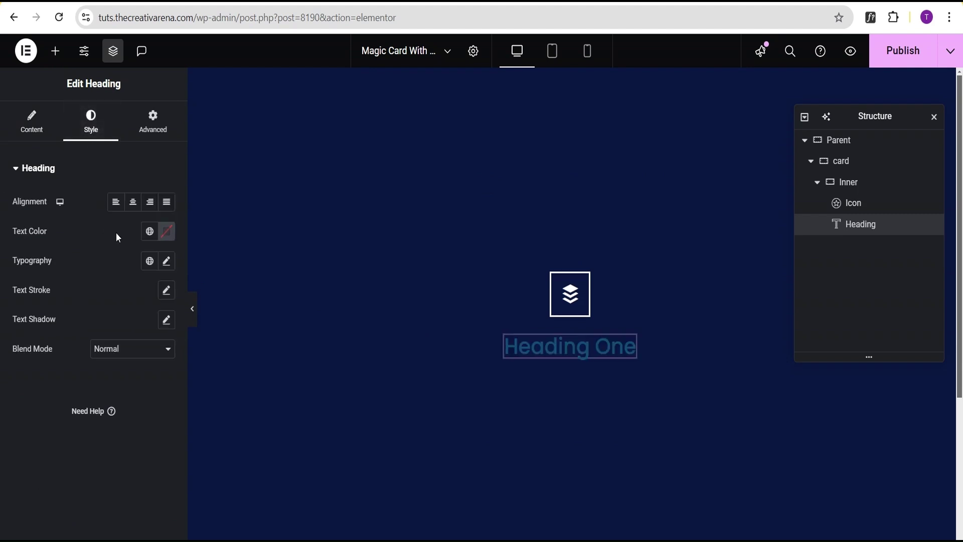
{"action": "left_click", "coordinate": [133, 203]}
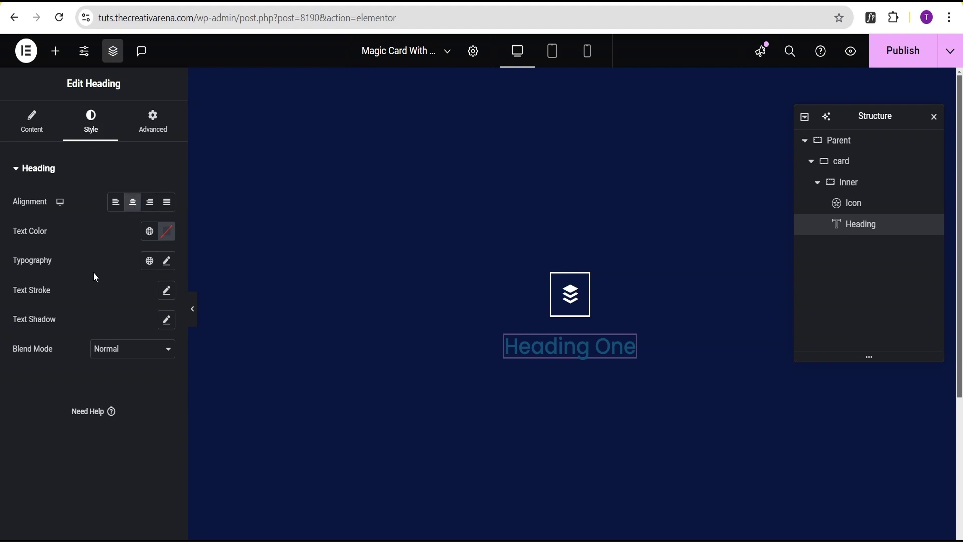
{"action": "left_click", "coordinate": [167, 232]}
{"action": "left_click", "coordinate": [105, 297]}
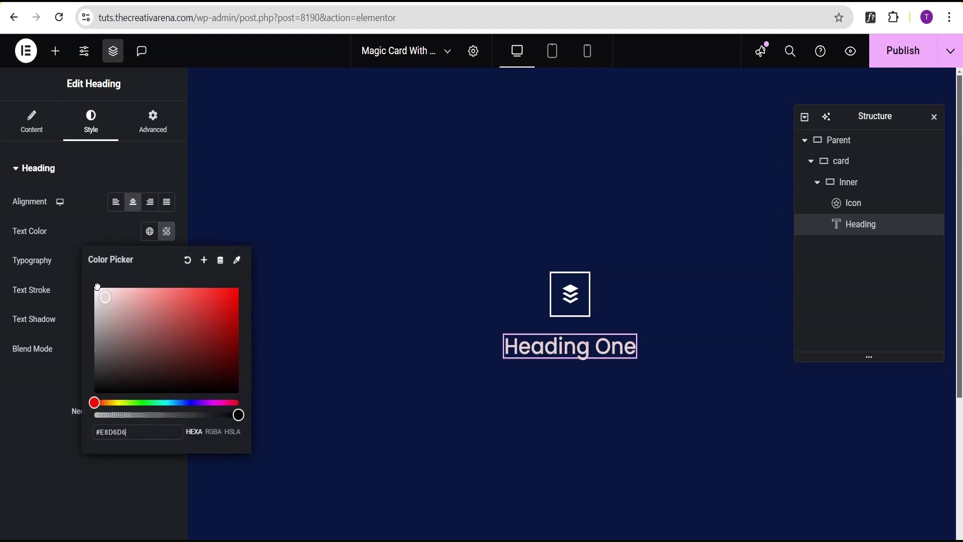
{"action": "left_click", "coordinate": [98, 286]}
{"action": "left_click", "coordinate": [67, 255]}
- Set the heading's typography size to 1.5 em
{"action": "left_click", "coordinate": [167, 261]}
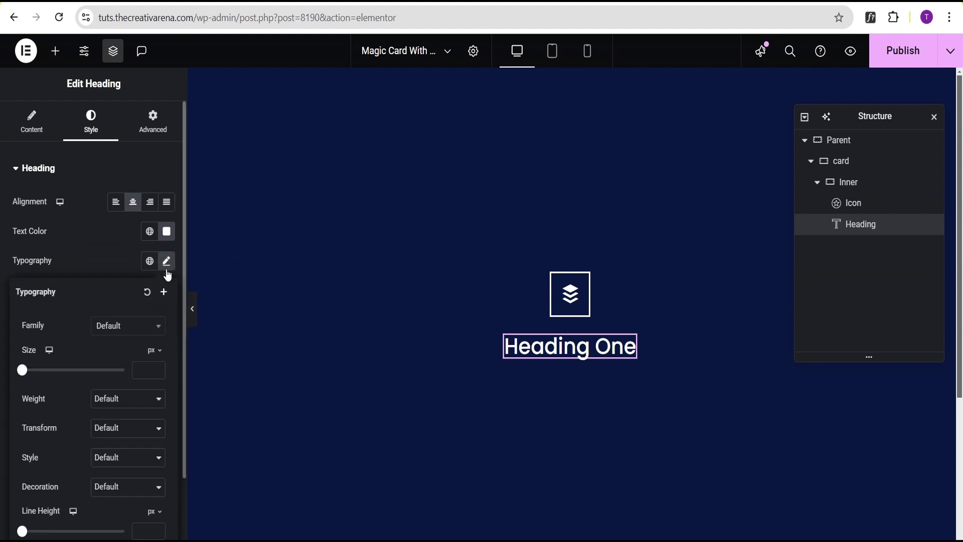
{"action": "mouse_move", "coordinate": [157, 354]}
{"action": "left_click", "coordinate": [152, 371]}
{"action": "left_click", "coordinate": [154, 370]}
{"action": "type", "text": "1.5"}
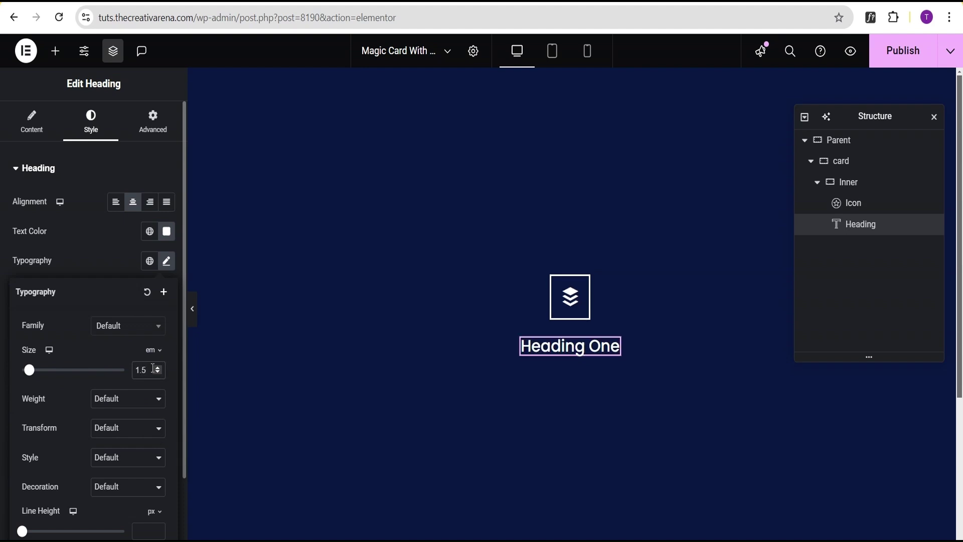
{"action": "left_click", "coordinate": [88, 237]}
{"action": "left_click", "coordinate": [55, 50]}
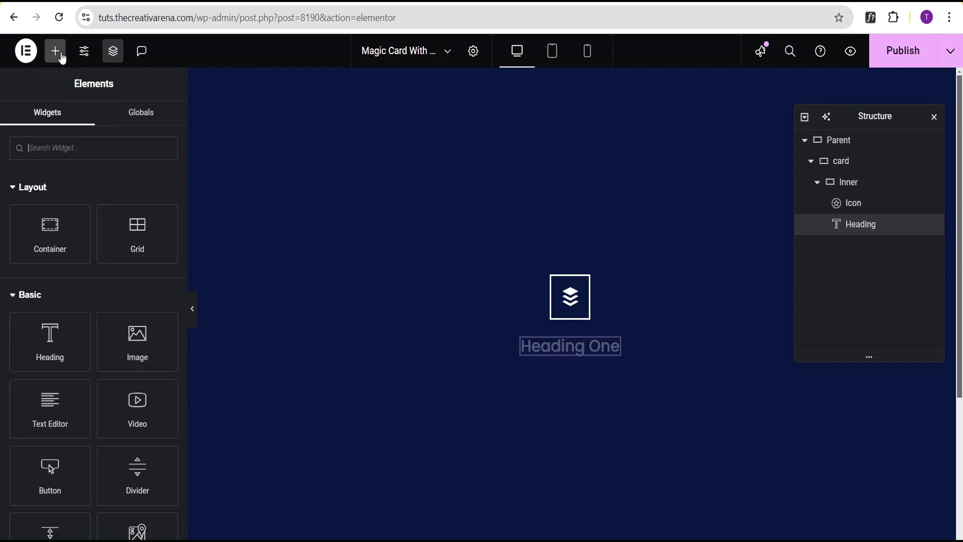
- Add a Text Editor paragraph under Heading One and delete its closing 'pulvinar dapibus leo.'
{"action": "left_click", "coordinate": [49, 415]}
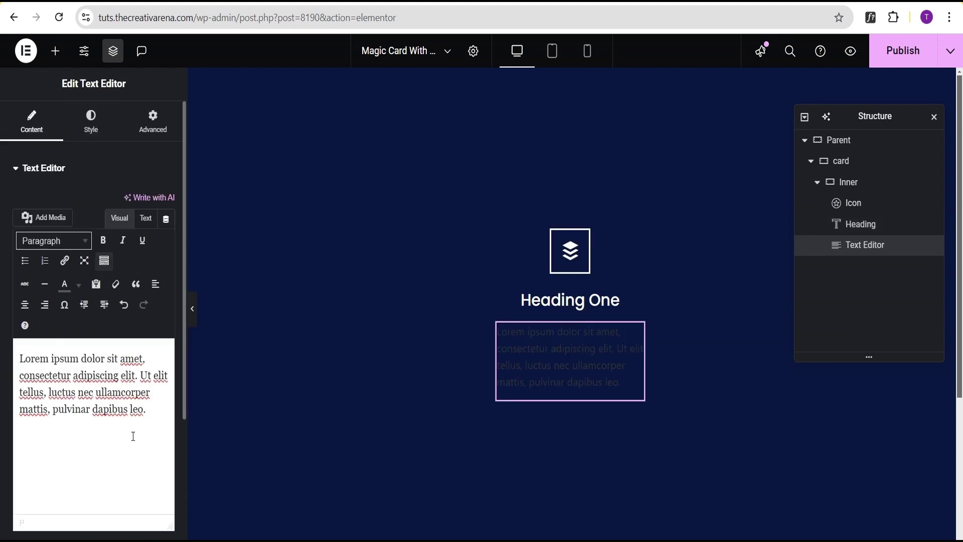
{"action": "left_click_drag", "start_coordinate": [152, 413], "coordinate": [54, 410]}
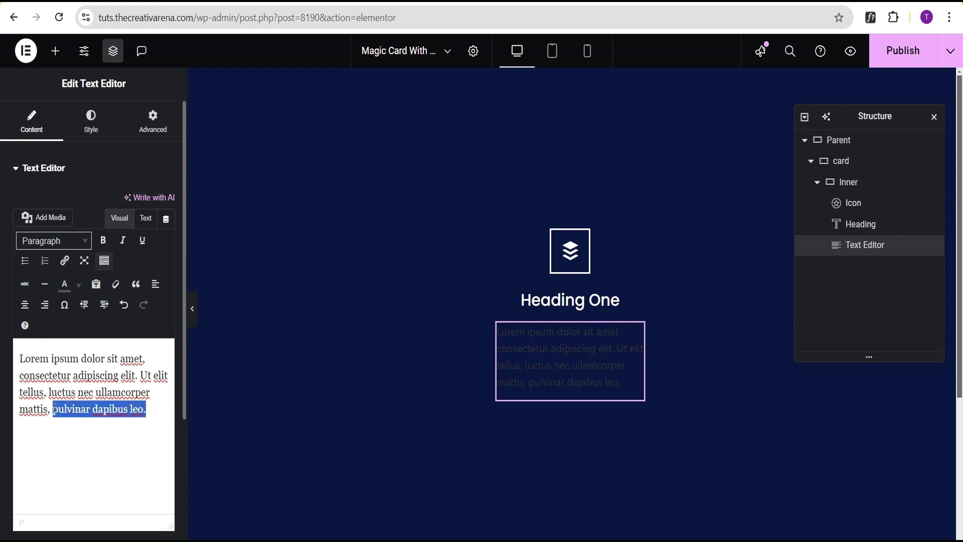
{"action": "key", "text": "BackSpace"}
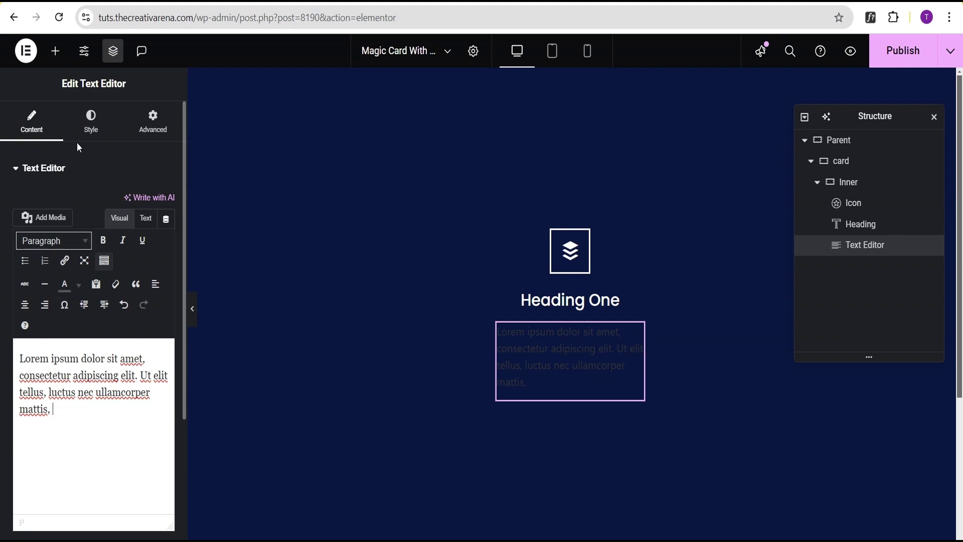
- Centre-align the paragraph and set its text colour to near-white #FEF7F7
{"action": "left_click", "coordinate": [91, 123]}
{"action": "left_click", "coordinate": [136, 203]}
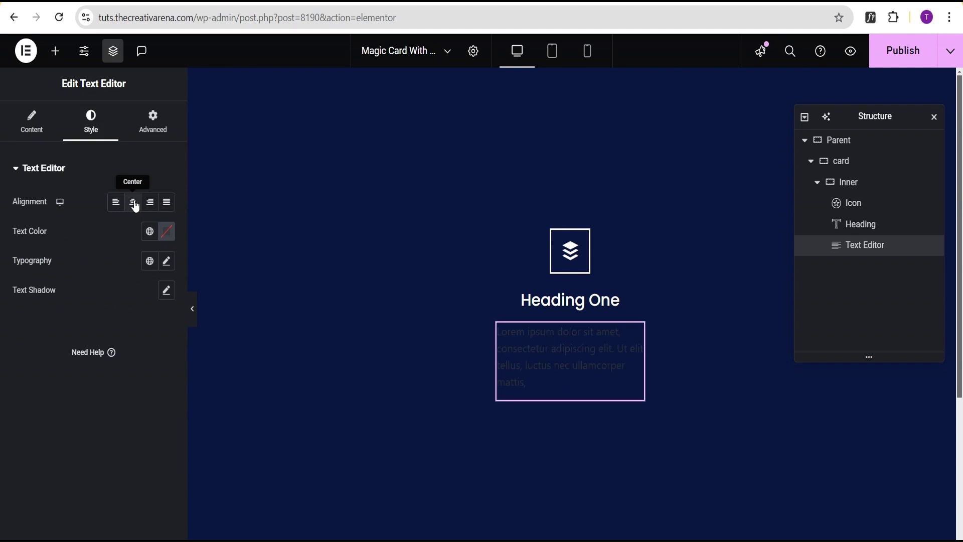
{"action": "left_click", "coordinate": [167, 232]}
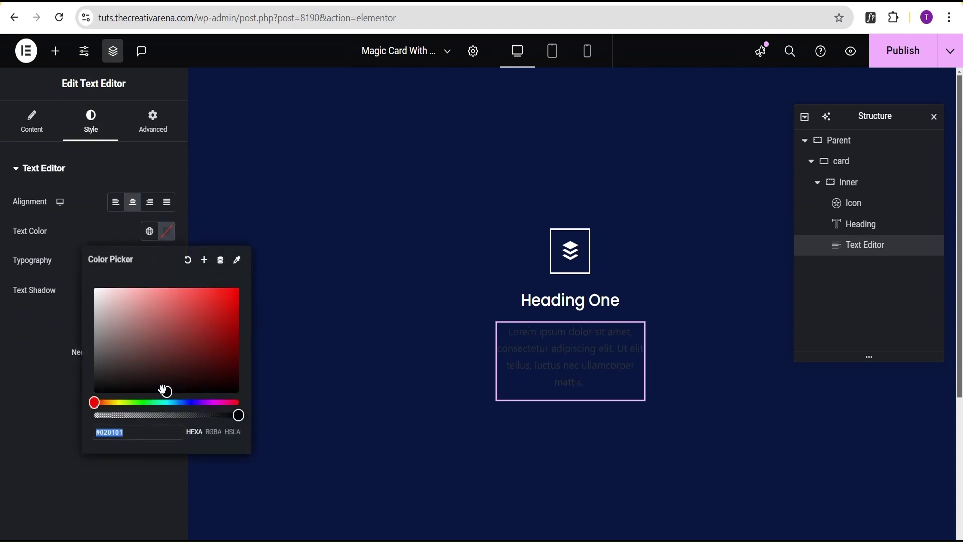
{"action": "left_click_drag", "start_coordinate": [167, 391], "coordinate": [99, 288]}
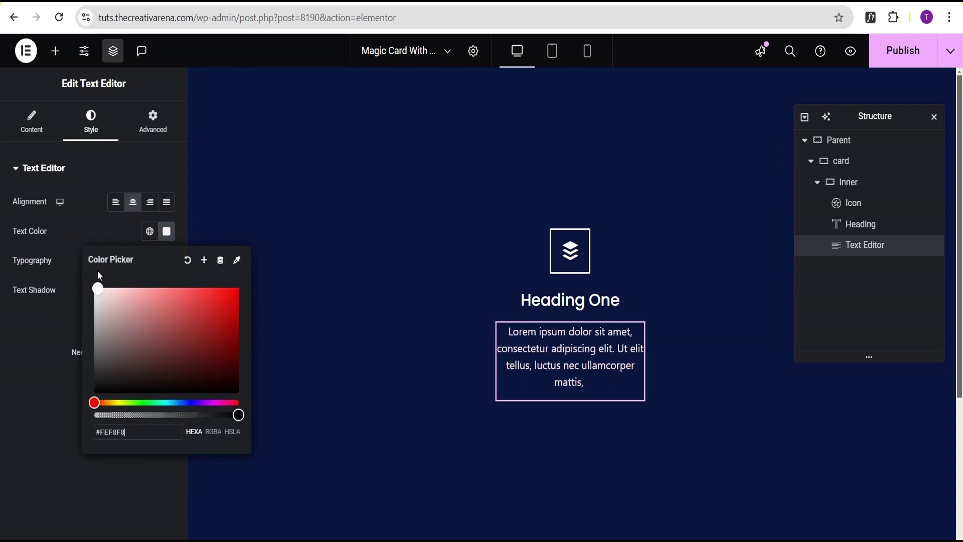
{"action": "left_click", "coordinate": [86, 228]}
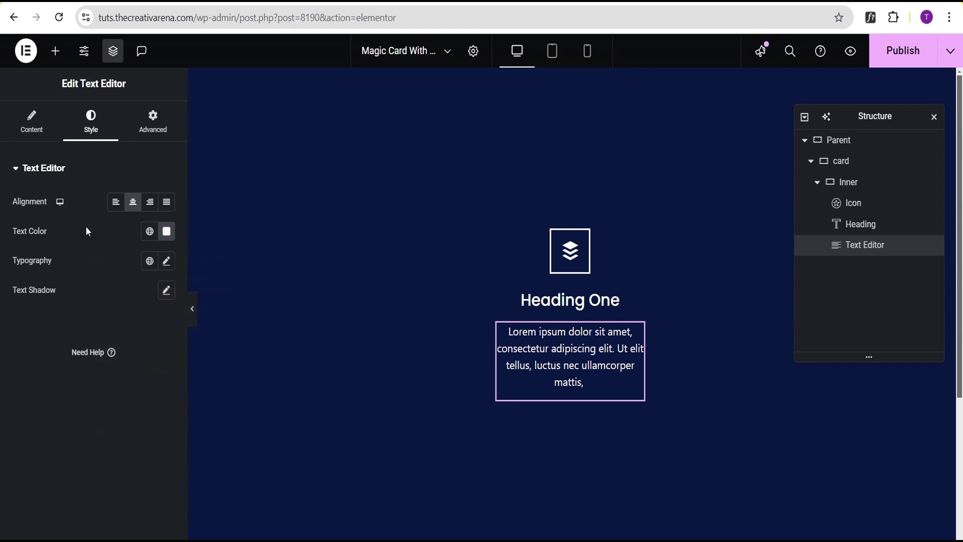
{"action": "left_click", "coordinate": [55, 50]}
- Add a Button widget below the paragraph and relabel it 'Learn More'
{"action": "scroll", "coordinate": [79, 225], "scroll_direction": "down", "scroll_amount": 3}
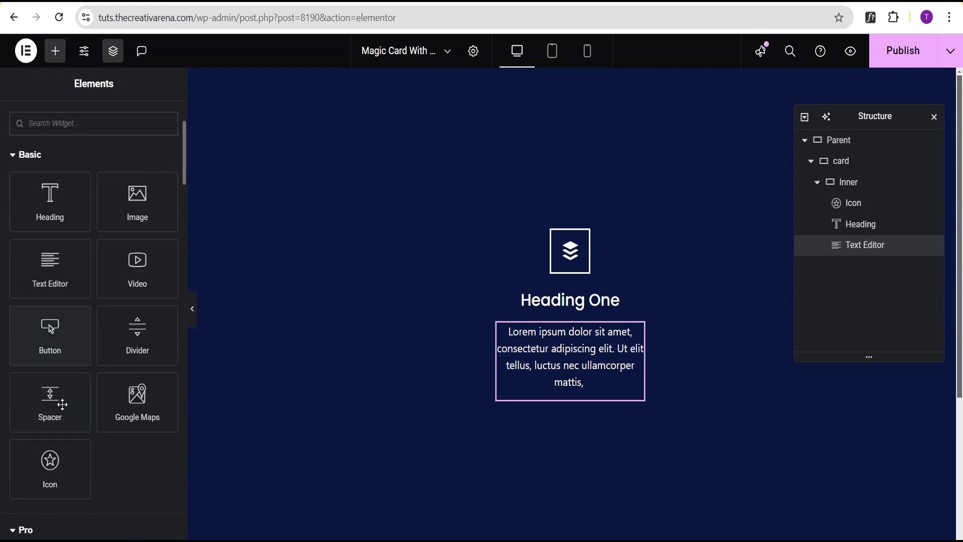
{"action": "left_click", "coordinate": [55, 350]}
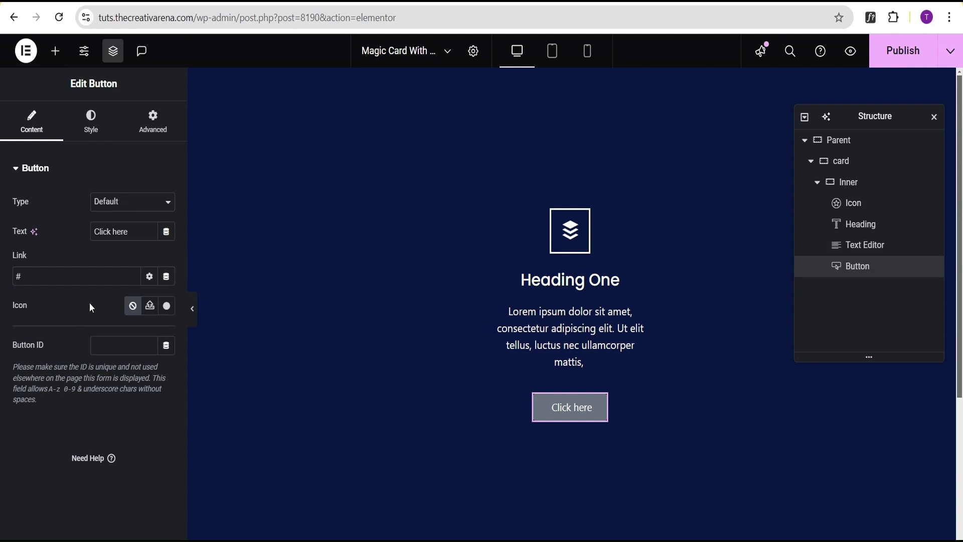
{"action": "left_click_drag", "start_coordinate": [134, 227], "coordinate": [84, 234]}
{"action": "type", "text": "Learn More"}
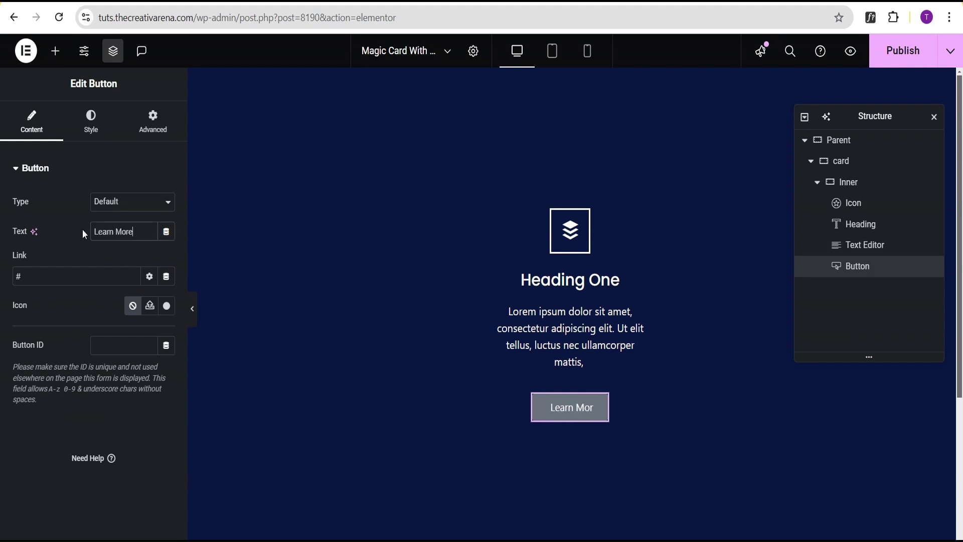
- Set the button's typography font size to 1.1 em
{"action": "left_click", "coordinate": [91, 129]}
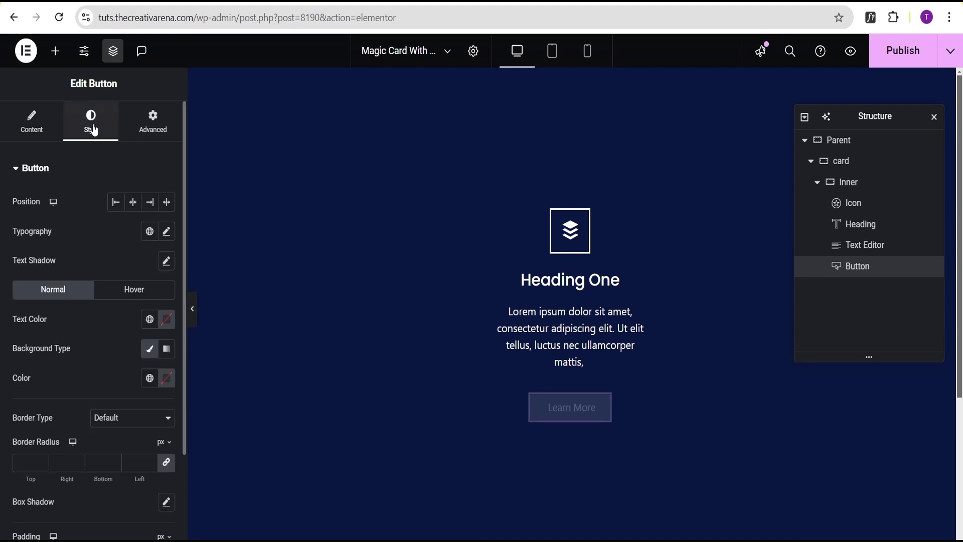
{"action": "left_click", "coordinate": [167, 232]}
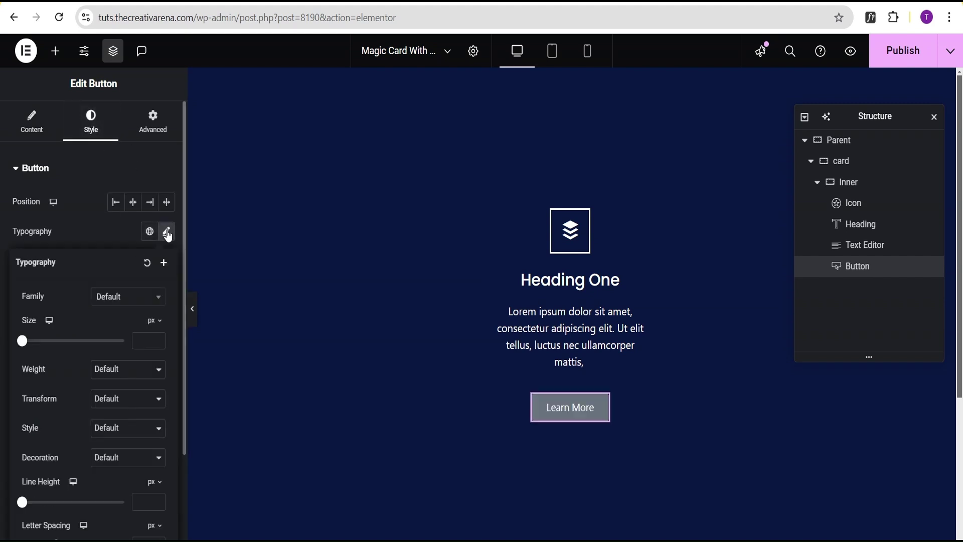
{"action": "mouse_move", "coordinate": [154, 321]}
{"action": "left_click", "coordinate": [151, 341]}
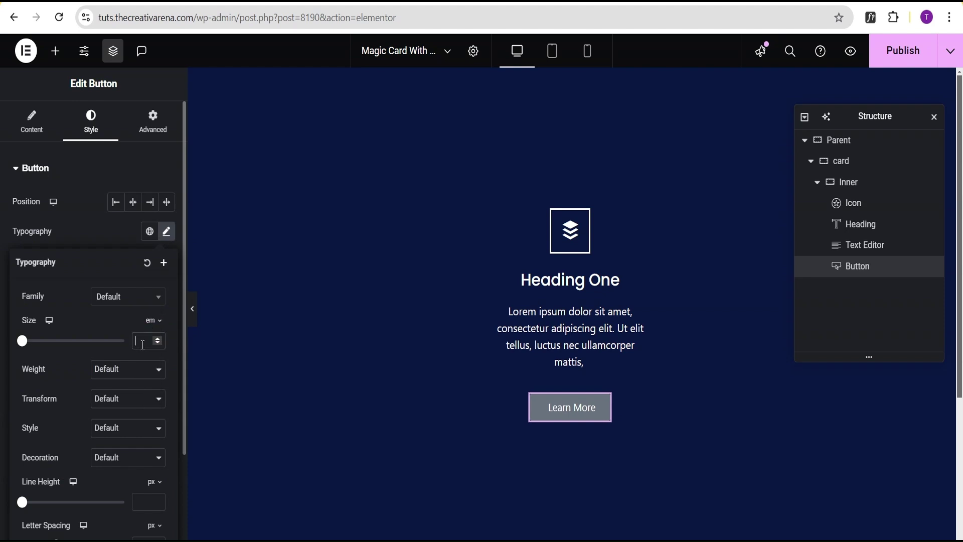
{"action": "left_click", "coordinate": [143, 343]}
{"action": "type", "text": "1.2"}
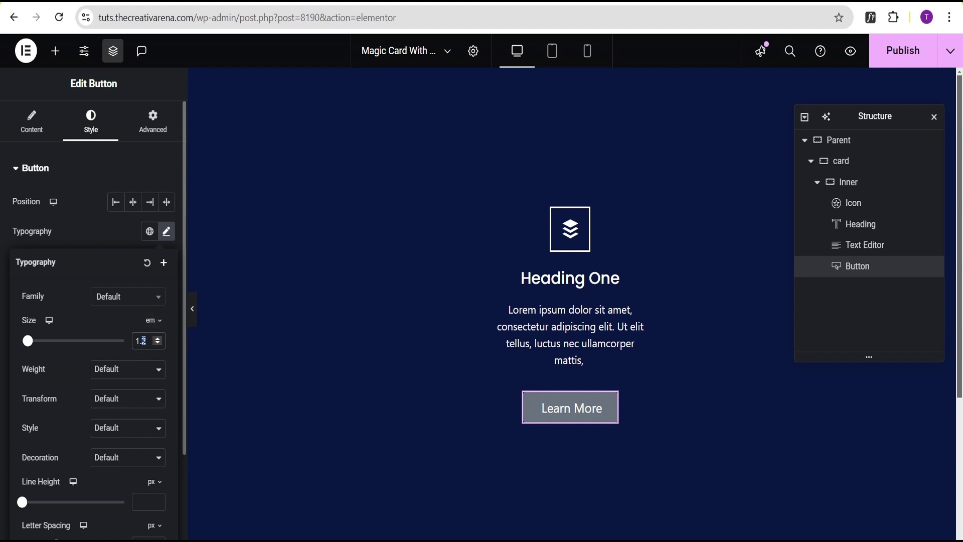
{"action": "key", "text": "BackSpace"}
{"action": "type", "text": "1"}
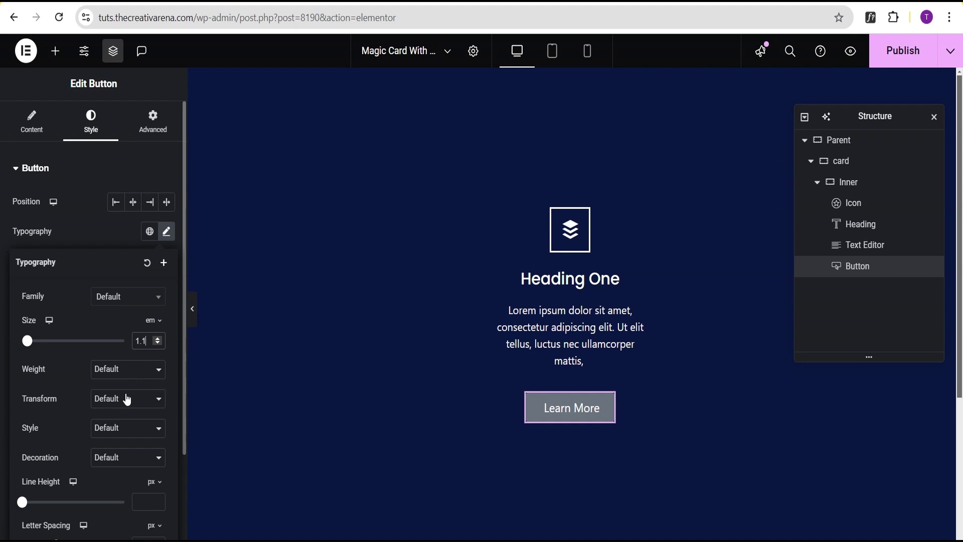
{"action": "left_click", "coordinate": [108, 229]}
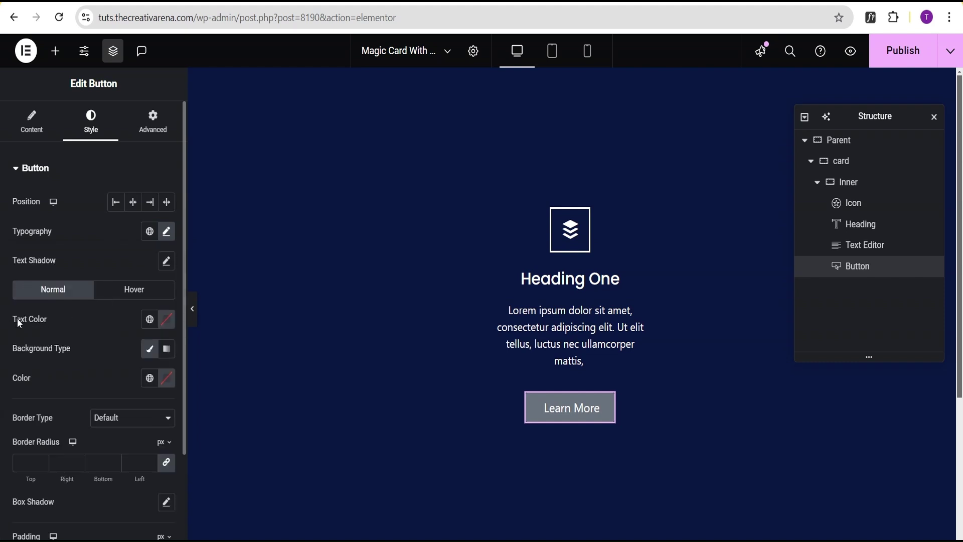
- Make the button label white and its background fully transparent
{"action": "left_click", "coordinate": [166, 319]}
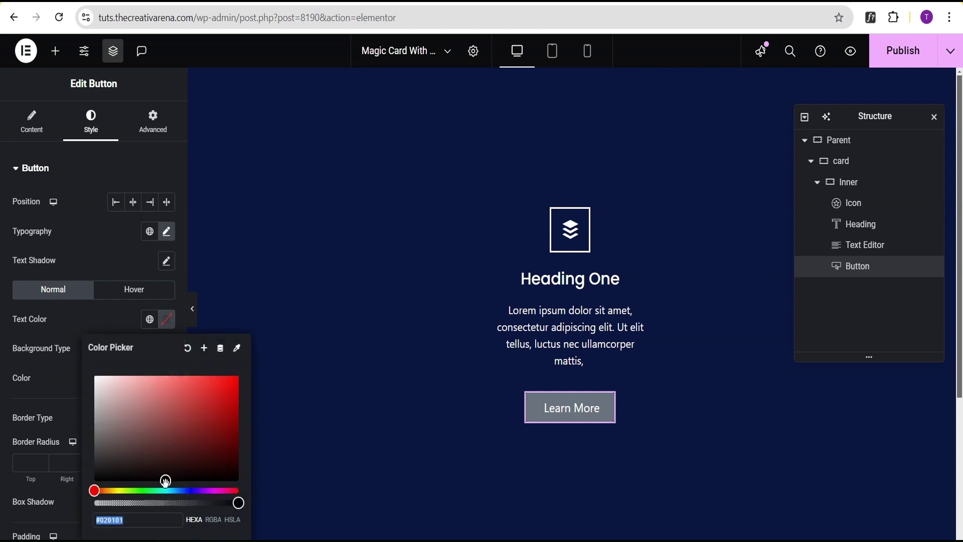
{"action": "left_click_drag", "start_coordinate": [167, 479], "coordinate": [72, 358]}
{"action": "left_click", "coordinate": [55, 323]}
{"action": "left_click", "coordinate": [166, 377]}
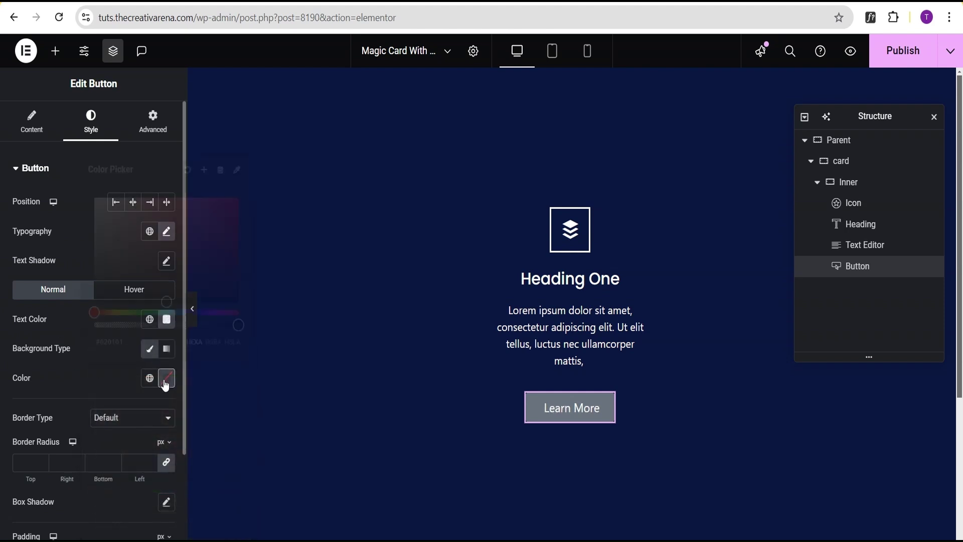
{"action": "left_click_drag", "start_coordinate": [237, 325], "coordinate": [85, 322]}
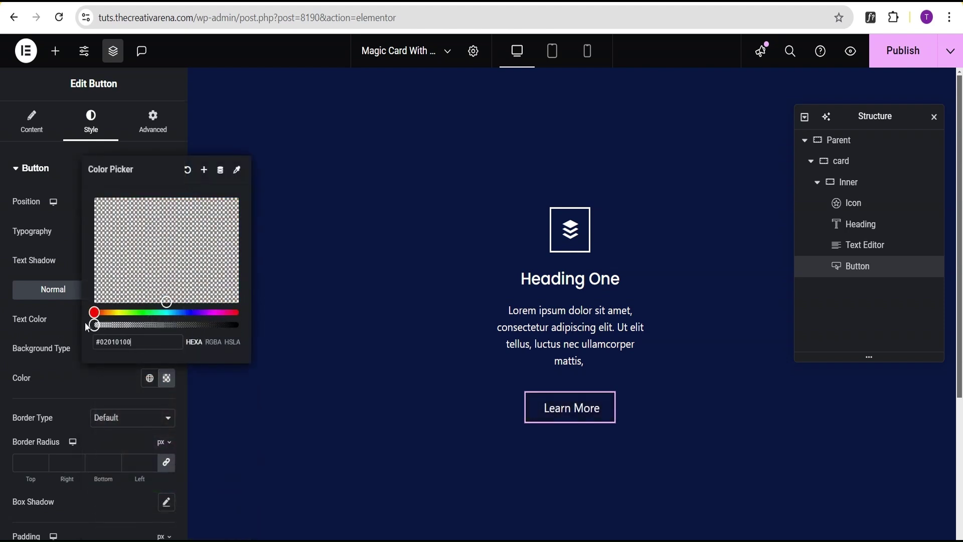
{"action": "left_click", "coordinate": [45, 360]}
- Give the button a solid white border, 2 px wide at the bottom
{"action": "scroll", "coordinate": [55, 366], "scroll_direction": "down", "scroll_amount": 2}
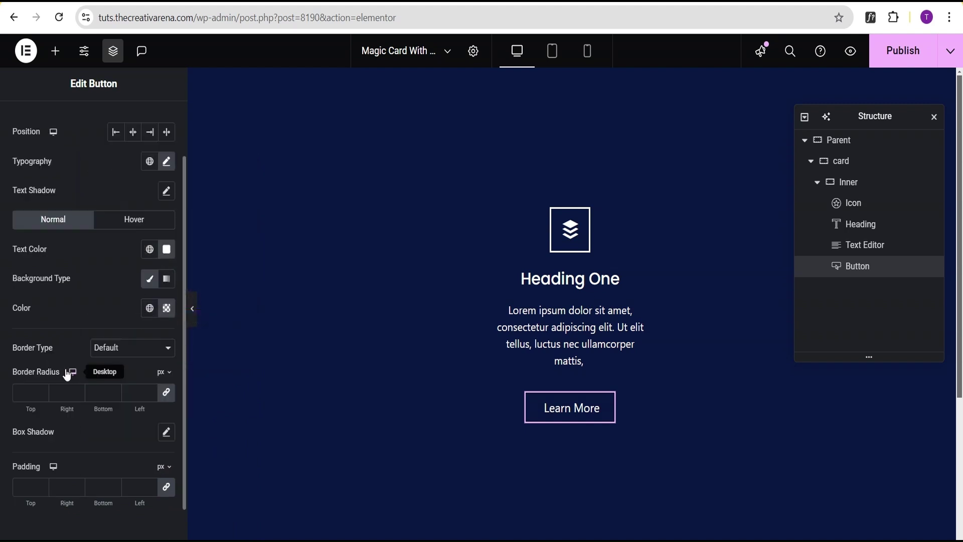
{"action": "left_click", "coordinate": [126, 347]}
{"action": "left_click", "coordinate": [117, 398]}
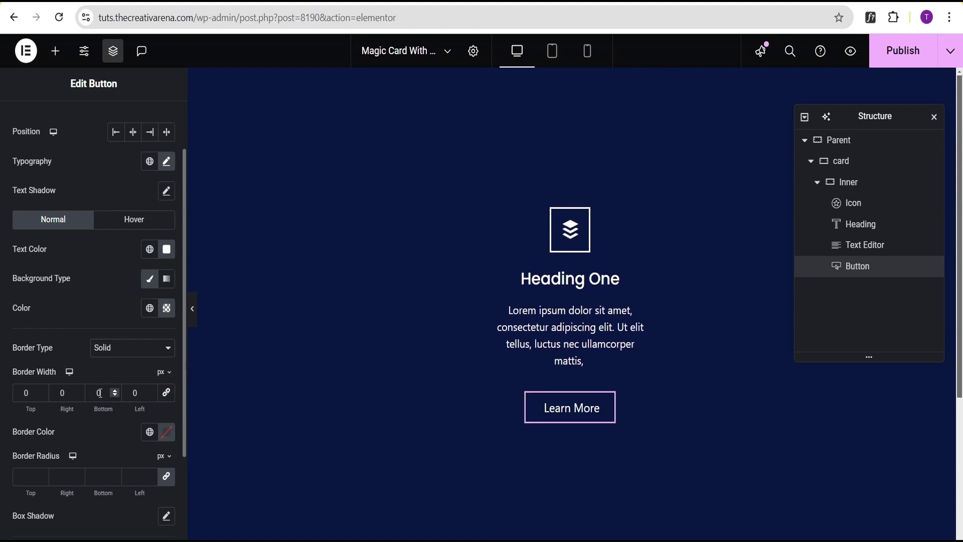
{"action": "double_click", "coordinate": [94, 393]}
{"action": "type", "text": "2"}
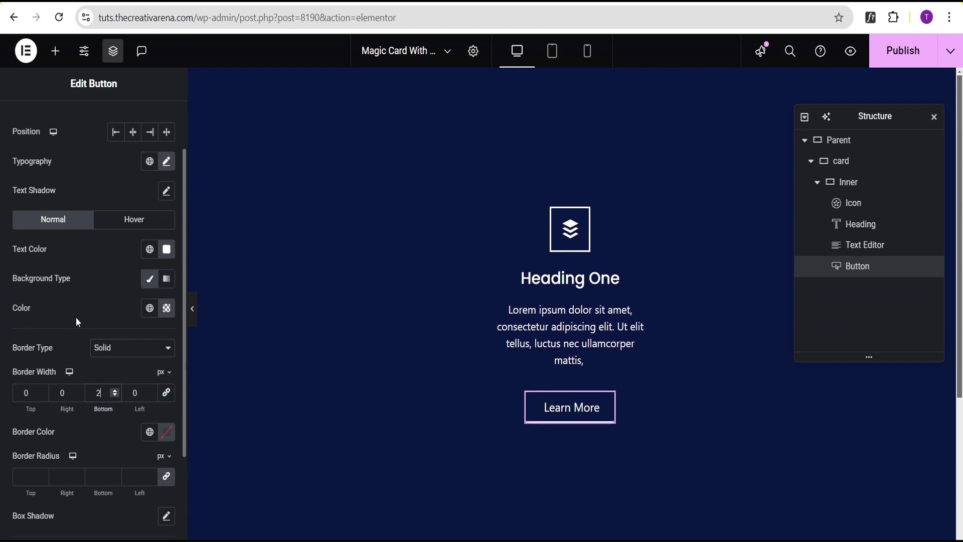
{"action": "scroll", "coordinate": [76, 317], "scroll_direction": "down", "scroll_amount": 1}
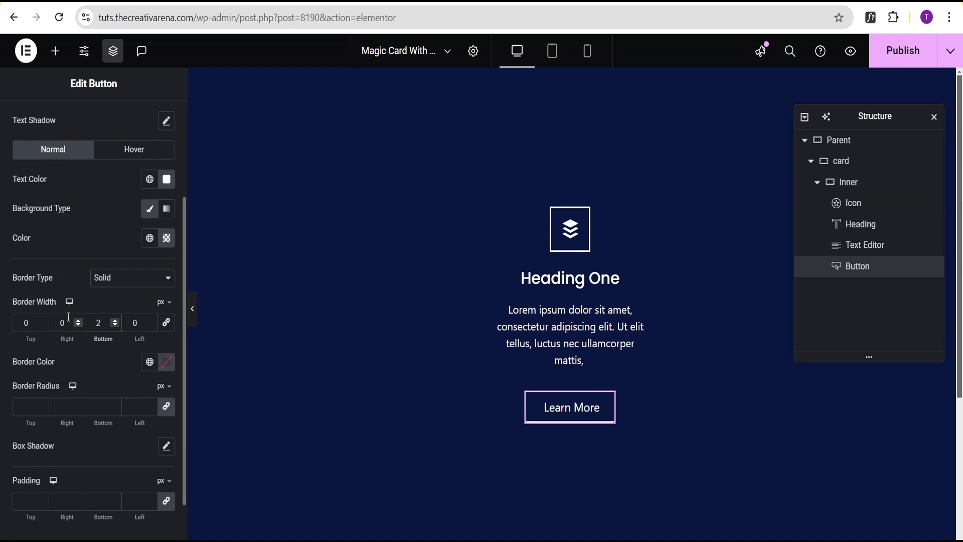
{"action": "left_click", "coordinate": [167, 362]}
{"action": "left_click", "coordinate": [96, 181]}
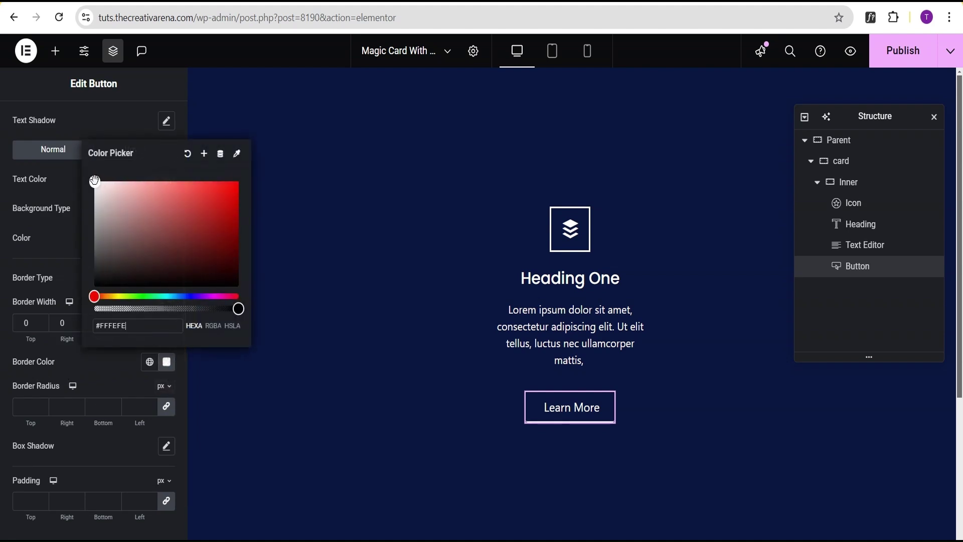
{"action": "left_click", "coordinate": [88, 364]}
- Unlink the border radius, set corners to 0/10/10/10 px, and preview the button
{"action": "scroll", "coordinate": [99, 378], "scroll_direction": "down", "scroll_amount": 1}
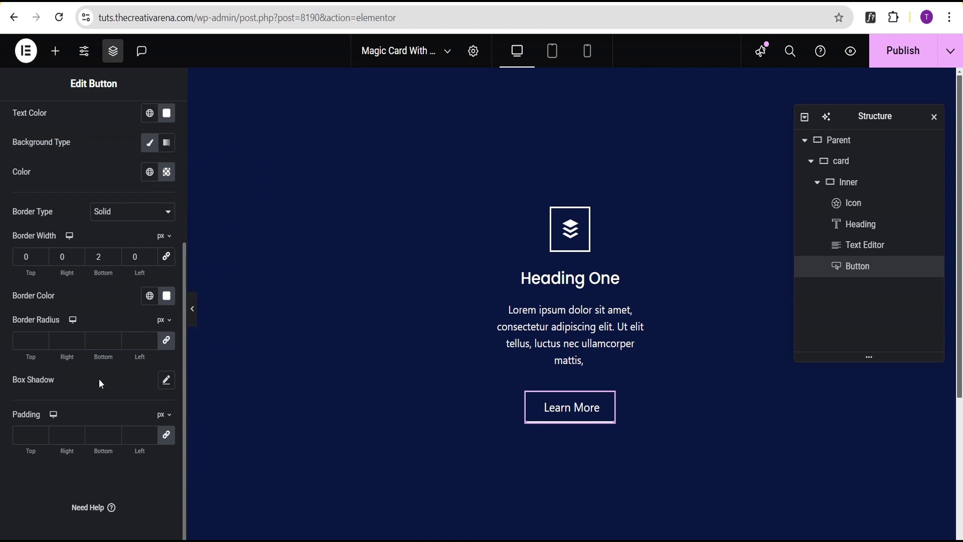
{"action": "left_click", "coordinate": [167, 340]}
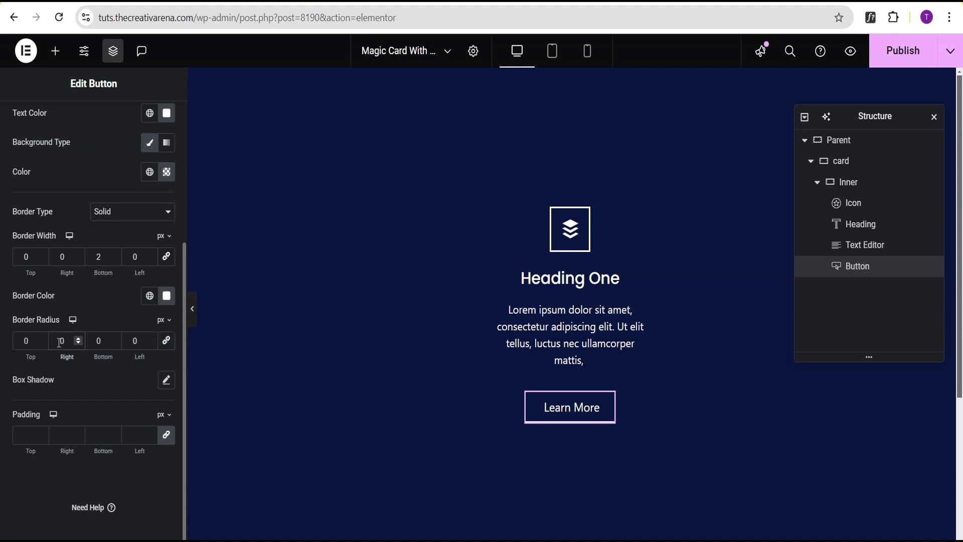
{"action": "type", "text": "1"}
{"action": "left_click", "coordinate": [94, 341]}
{"action": "type", "text": "1"}
{"action": "left_click", "coordinate": [192, 311]}
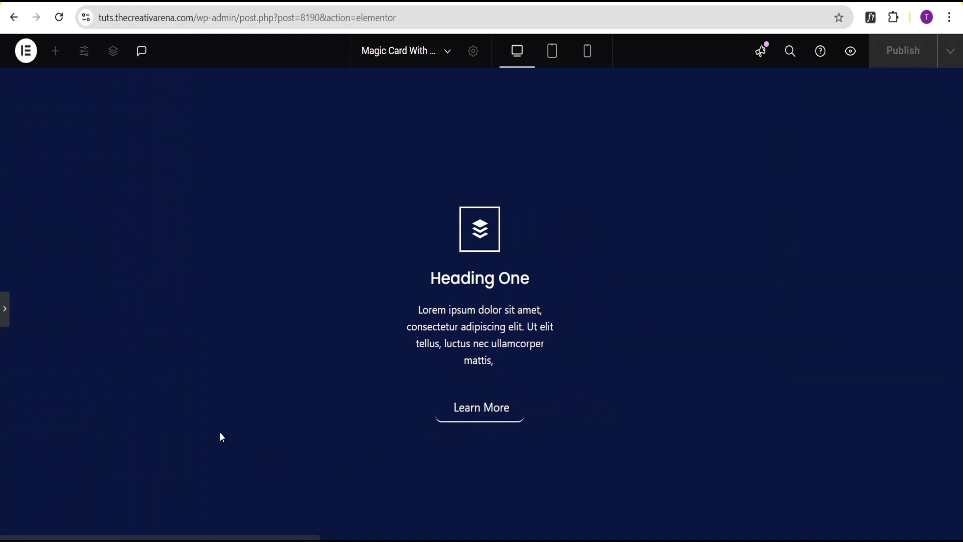
{"action": "left_click", "coordinate": [4, 310]}
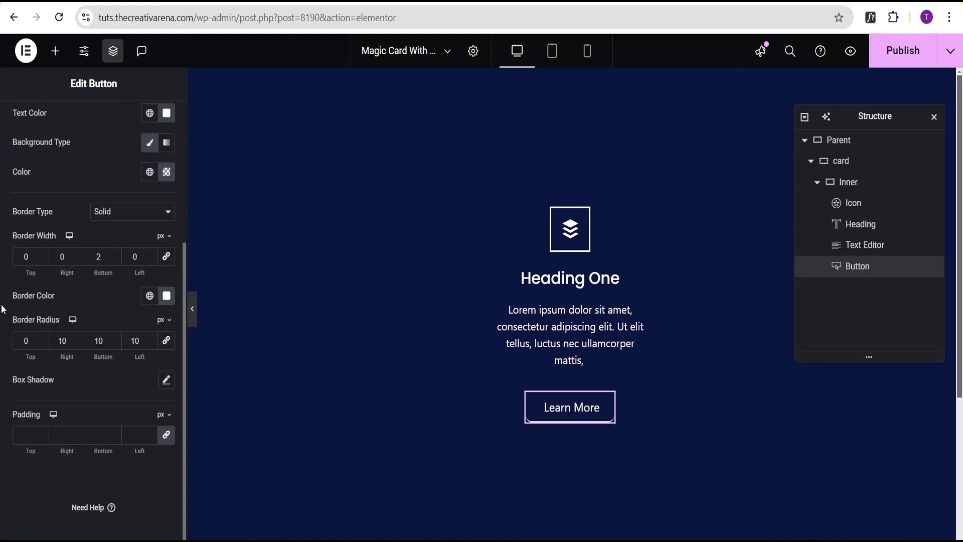
{"action": "scroll", "coordinate": [61, 288], "scroll_direction": "up", "scroll_amount": 2}
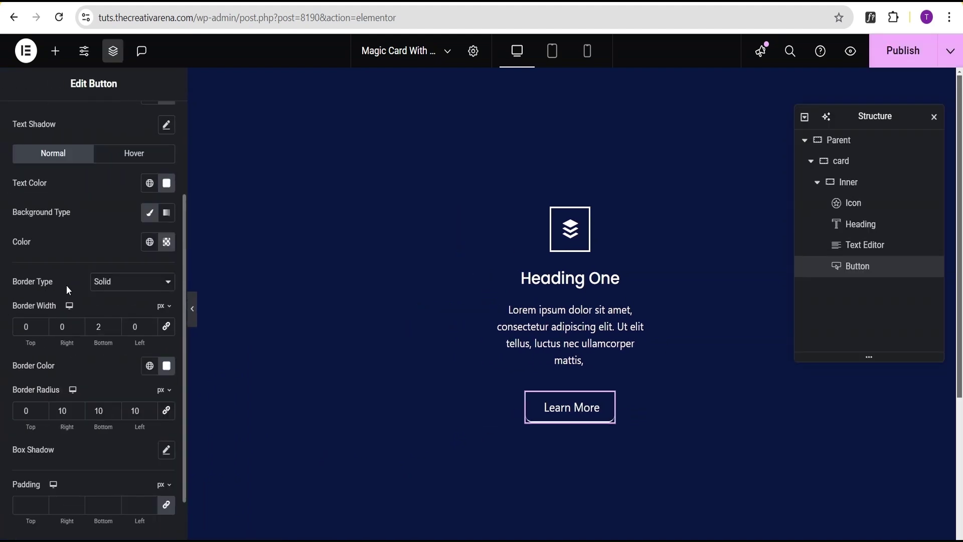
- Set the button's Hover Animation to Grow and preview the effect
{"action": "left_click", "coordinate": [132, 158]}
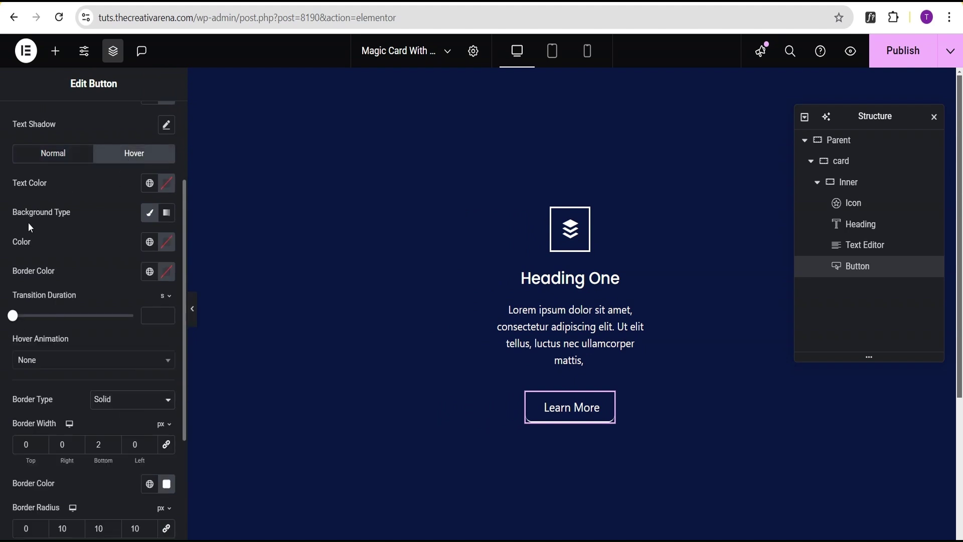
{"action": "left_click", "coordinate": [27, 361]}
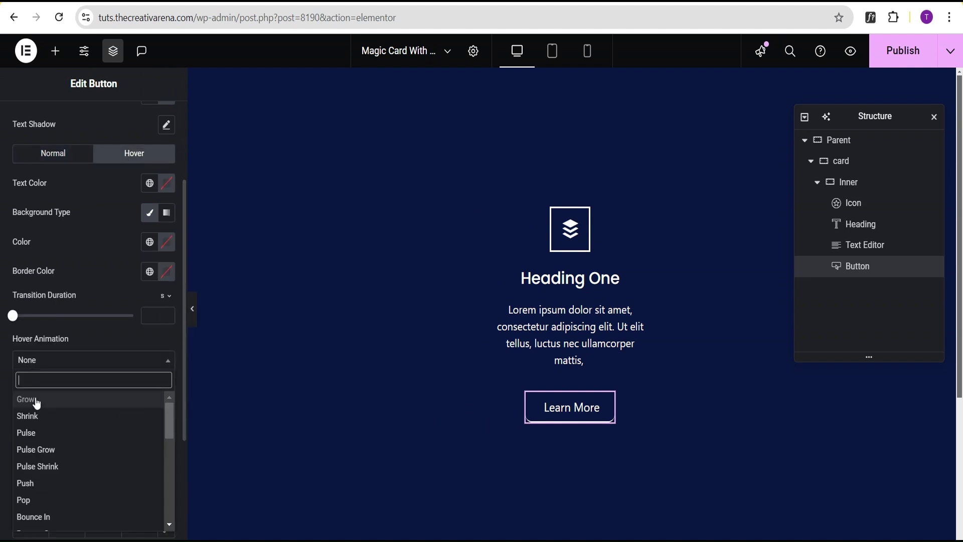
{"action": "left_click", "coordinate": [33, 400]}
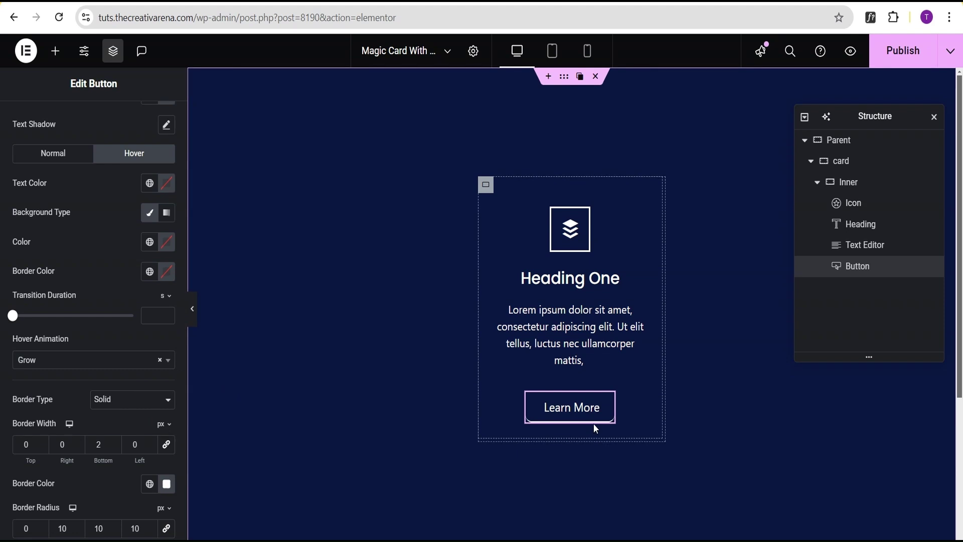
{"action": "left_click", "coordinate": [192, 309]}
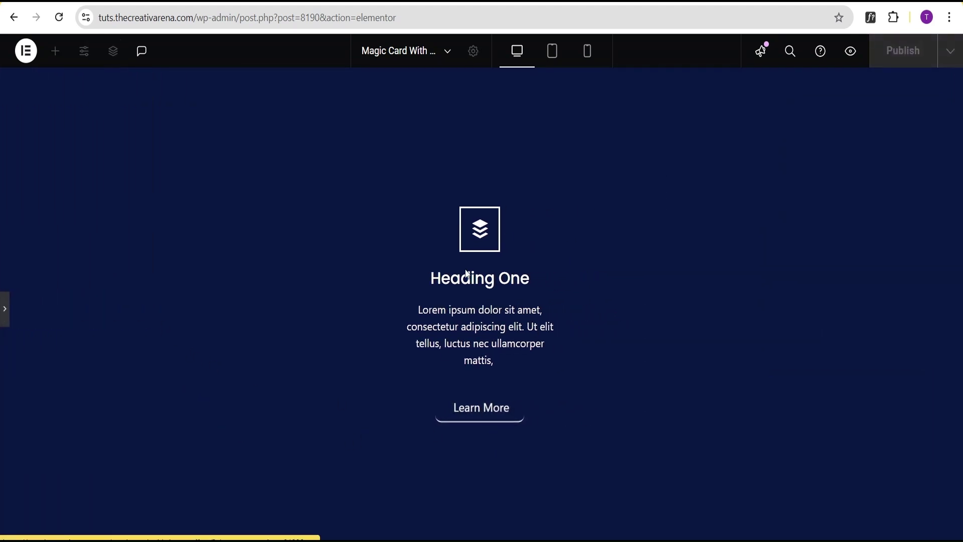
{"action": "left_click", "coordinate": [5, 308]}
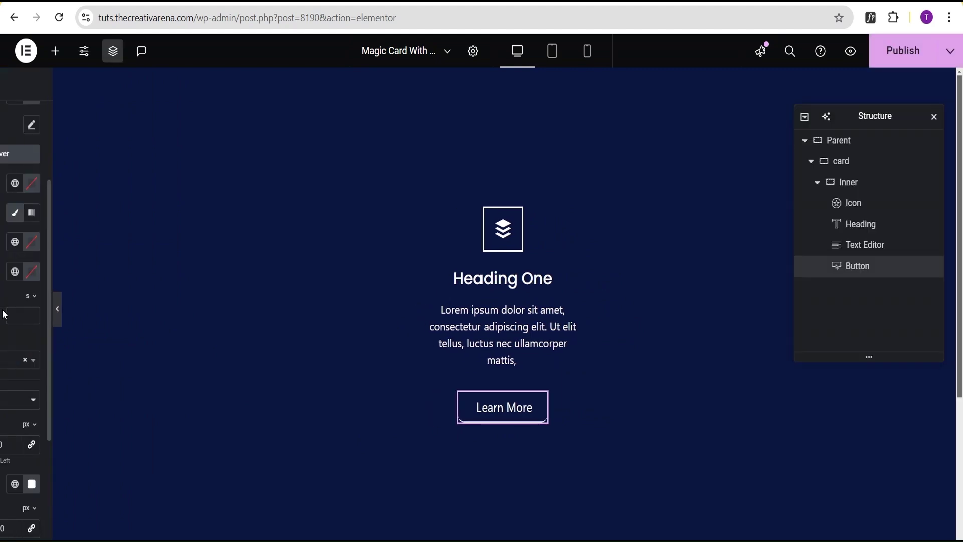
{"action": "left_click", "coordinate": [817, 182]}
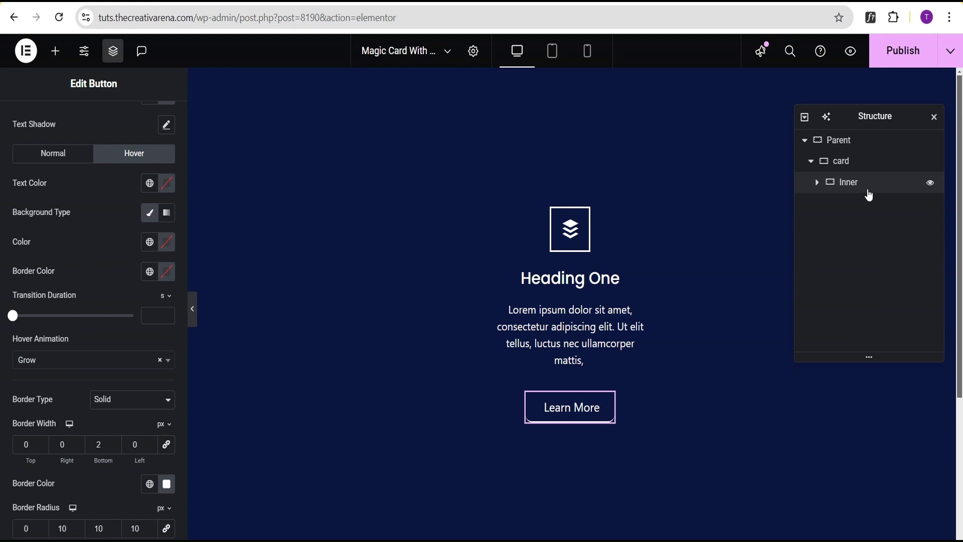
- Select the card container and expand its Advanced Custom CSS section
{"action": "left_click", "coordinate": [845, 164]}
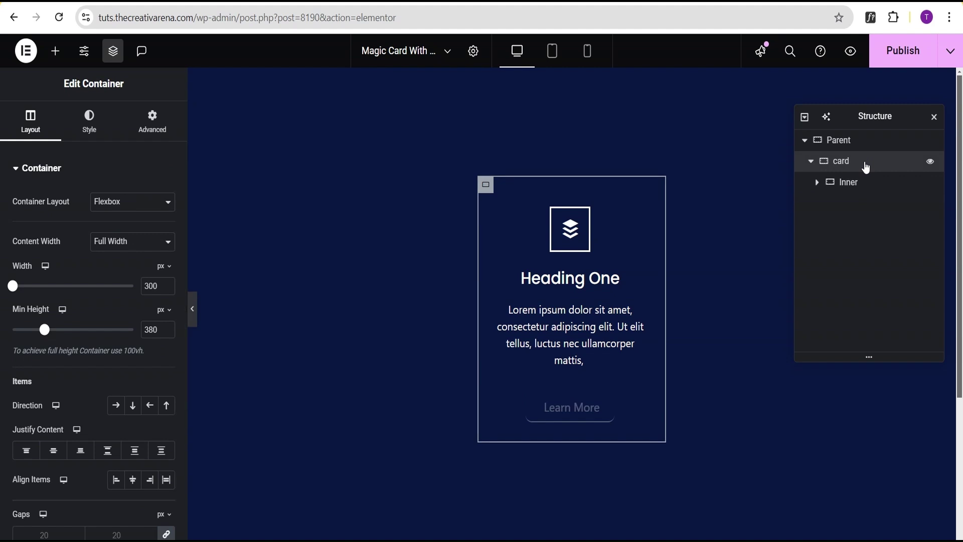
{"action": "left_click", "coordinate": [152, 128]}
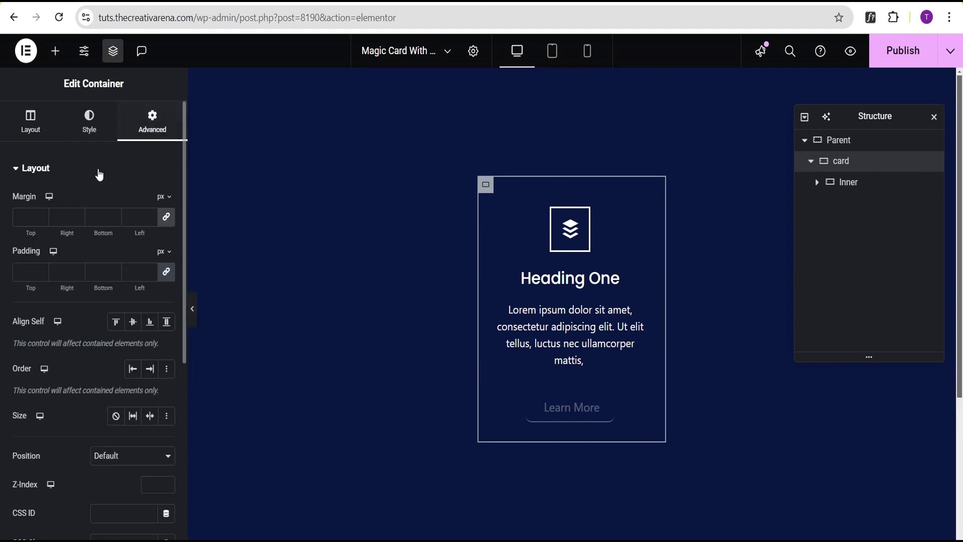
{"action": "left_click", "coordinate": [96, 173]}
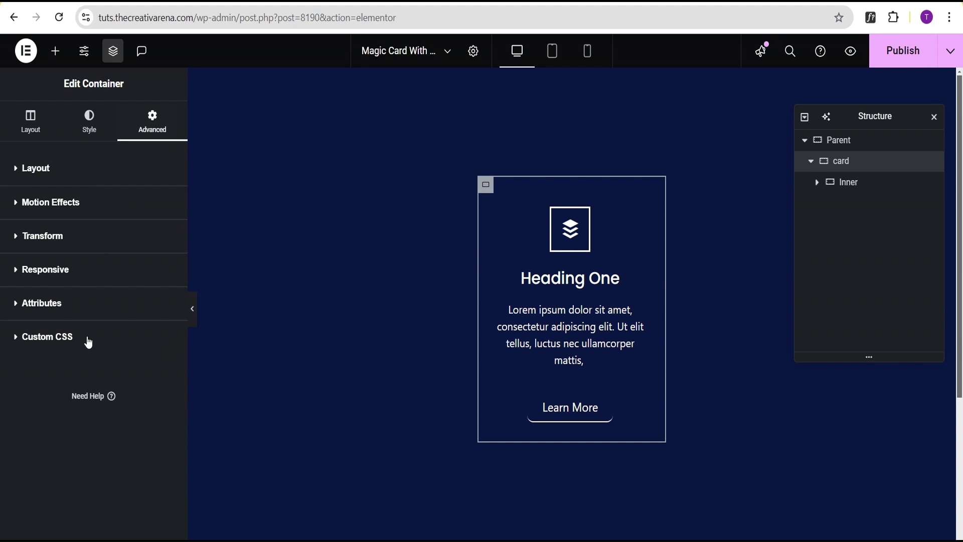
{"action": "left_click", "coordinate": [88, 337]}
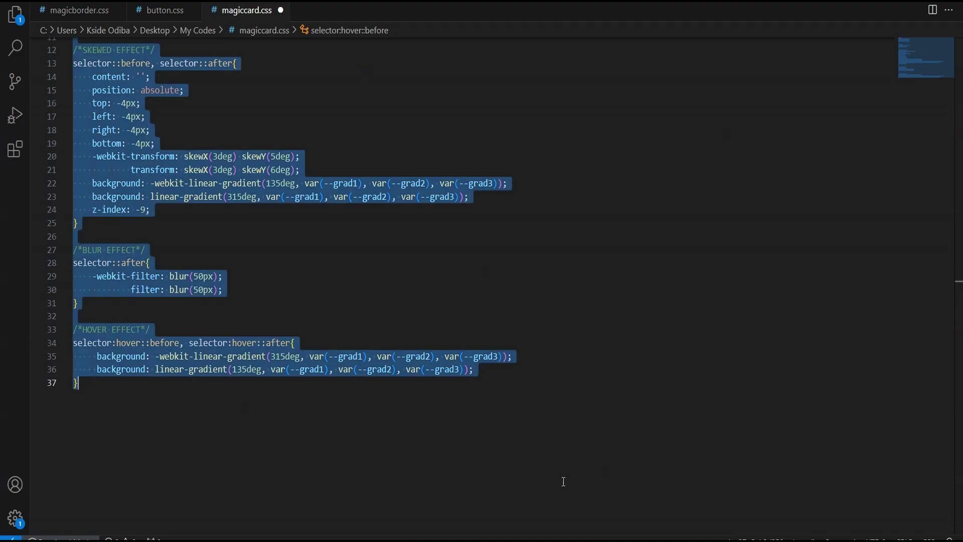
- Select and copy the entire magiccard.css stylesheet in VS Code, then return to Elementor
{"action": "scroll", "coordinate": [201, 250], "scroll_direction": "up", "scroll_amount": 3}
{"action": "scroll", "coordinate": [201, 250], "scroll_direction": "up", "scroll_amount": 1}
{"action": "left_click", "coordinate": [222, 146]}
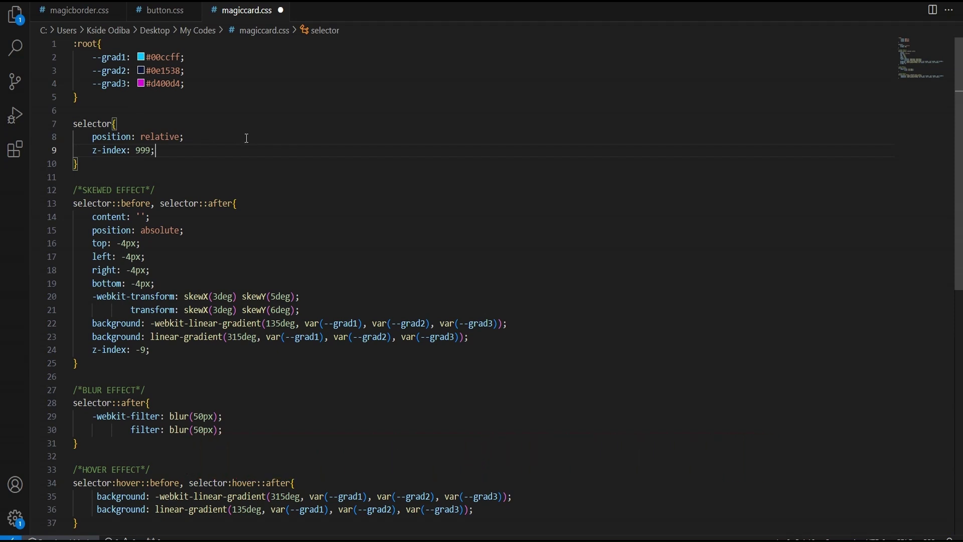
{"action": "key", "text": "ctrl+a"}
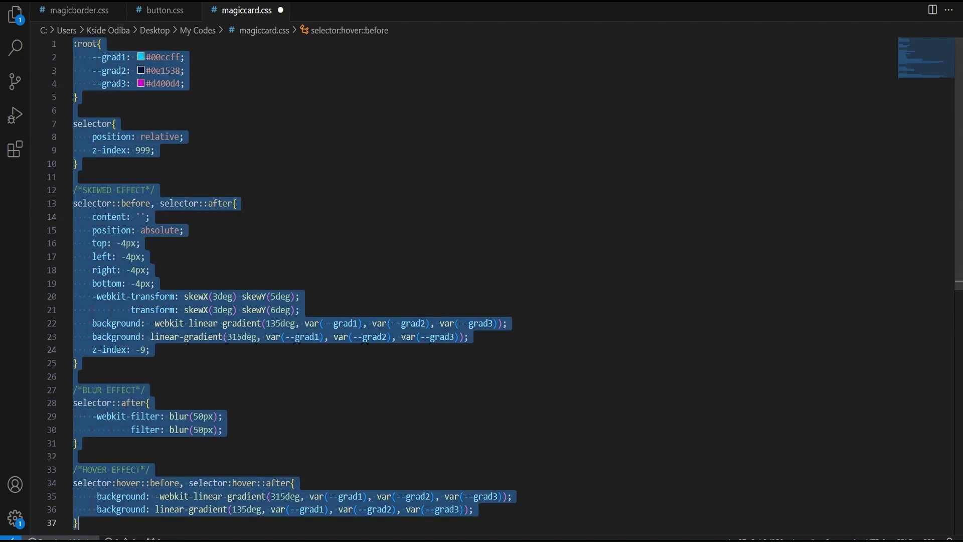
{"action": "key", "text": "alt+Tab"}
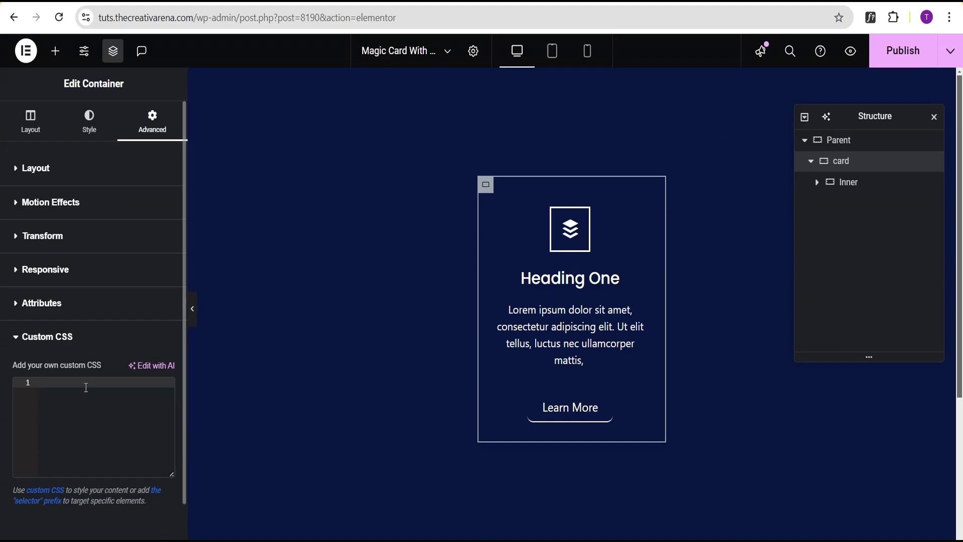
- Paste the magiccard CSS into the card's Custom CSS and preview the glowing frame
{"action": "key", "text": "ctrl+v"}
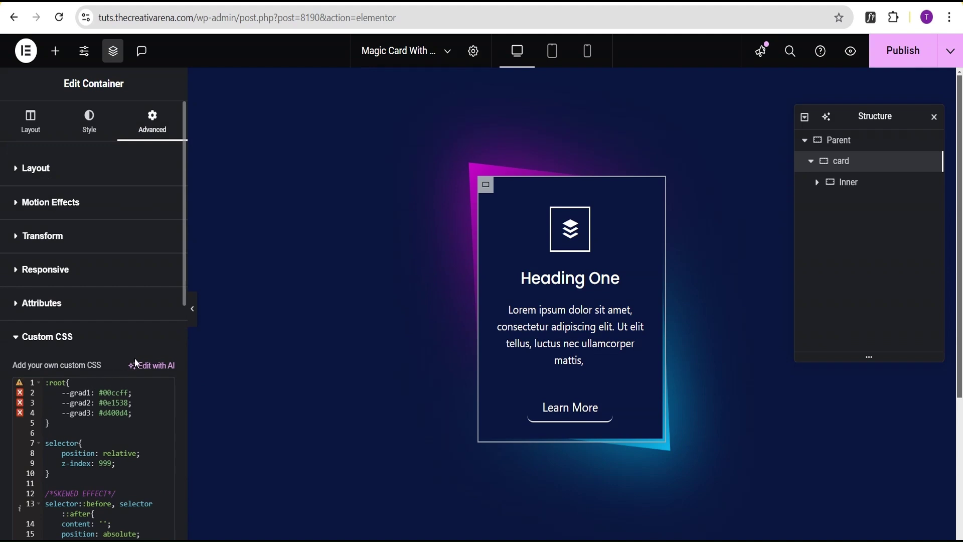
{"action": "left_click", "coordinate": [192, 309]}
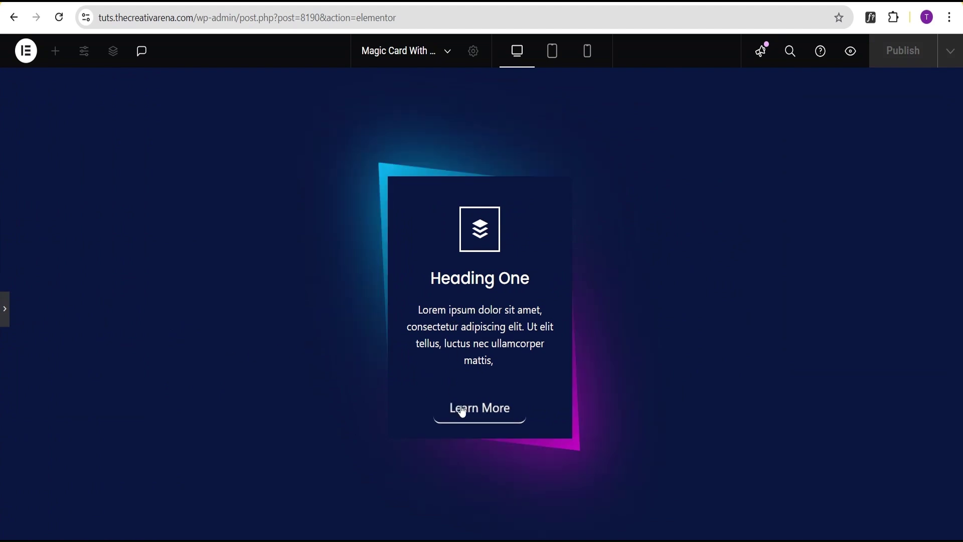
- Set the paragraph's bottom margin to -10 px and preview the tighter card layout
{"action": "left_click", "coordinate": [6, 310]}
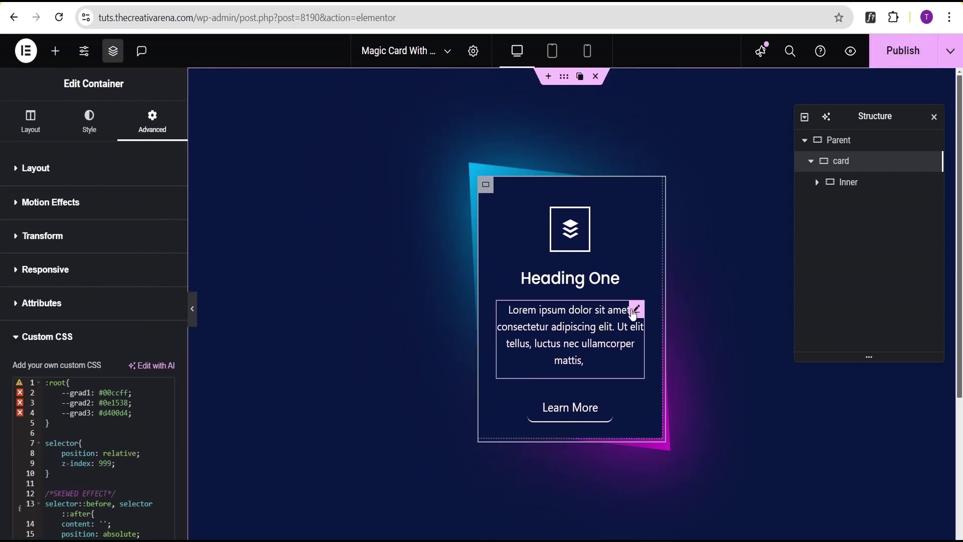
{"action": "left_click", "coordinate": [636, 311]}
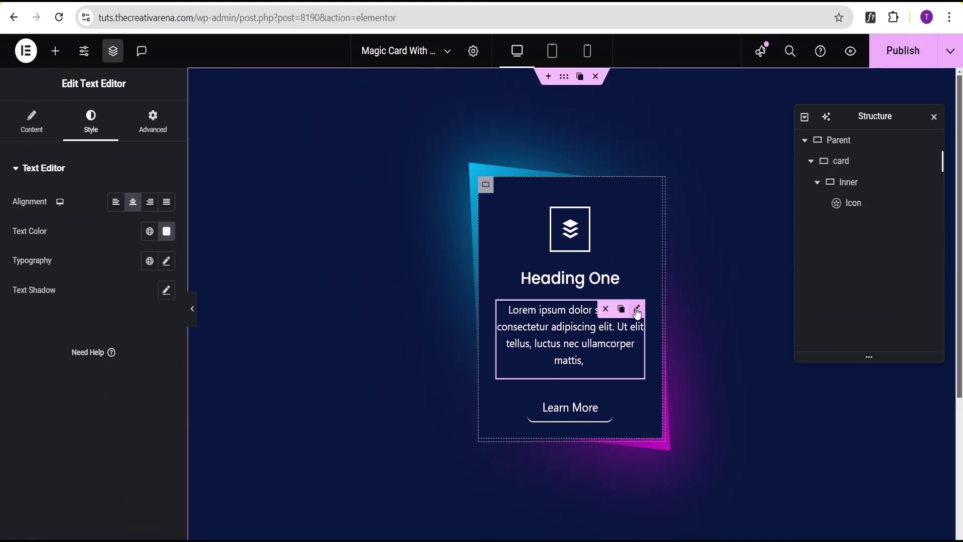
{"action": "left_click", "coordinate": [166, 129]}
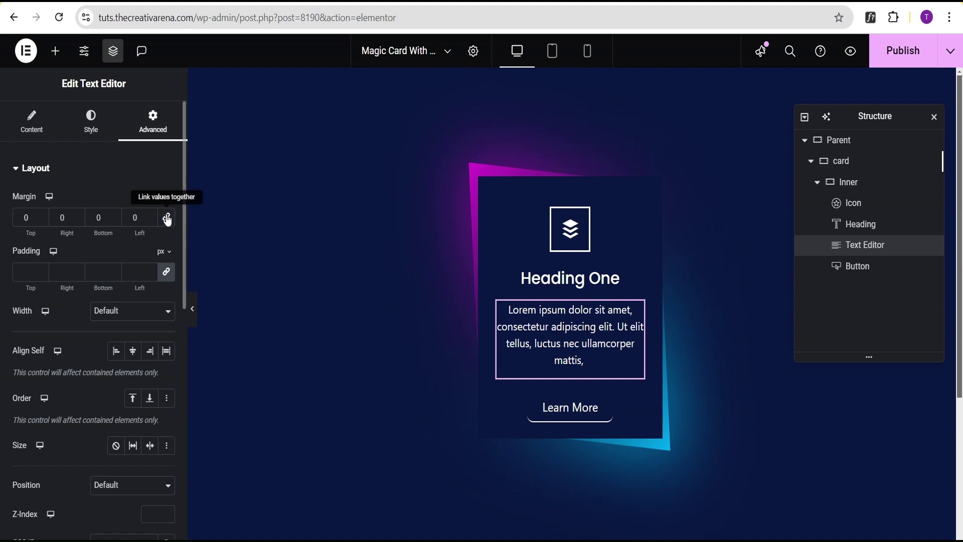
{"action": "left_click", "coordinate": [113, 221]}
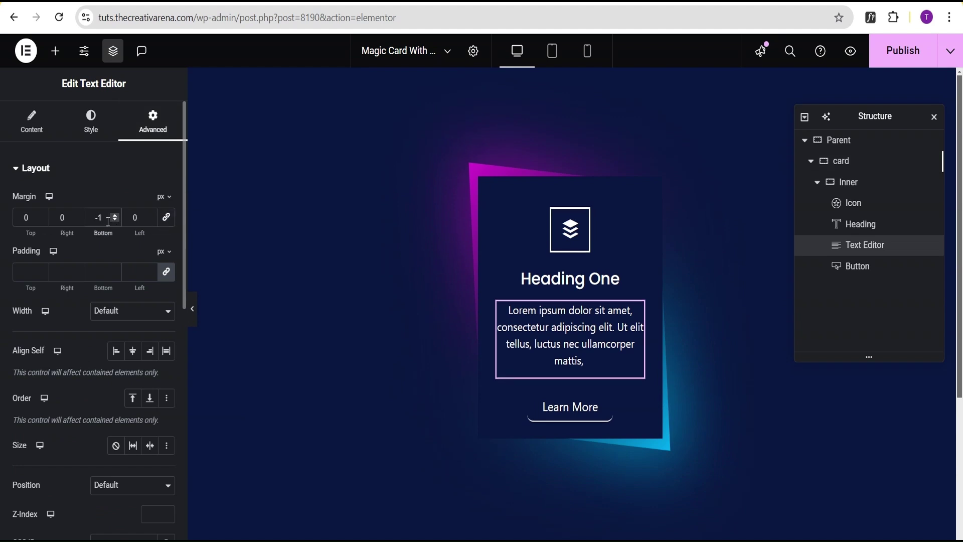
{"action": "type", "text": "0"}
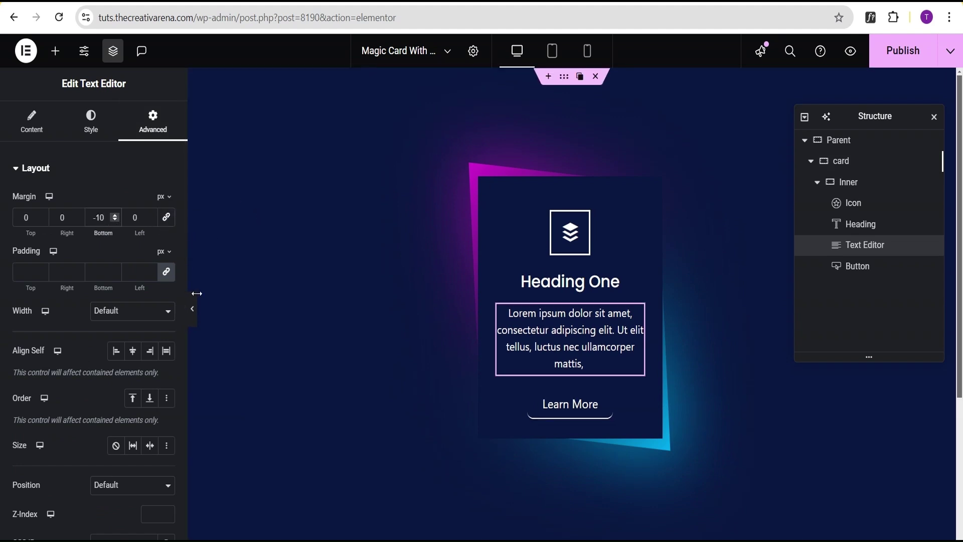
{"action": "left_click", "coordinate": [192, 314]}
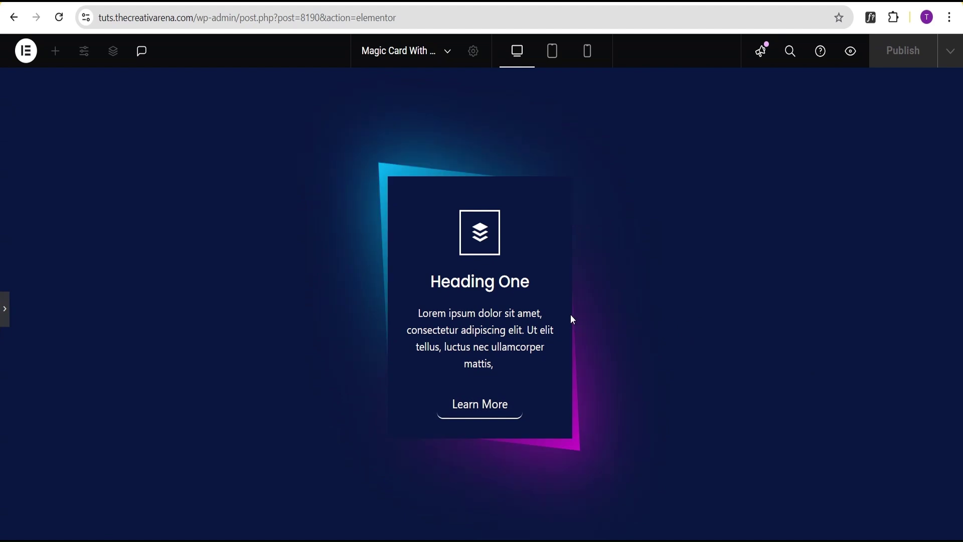
{"action": "left_click", "coordinate": [2, 311]}
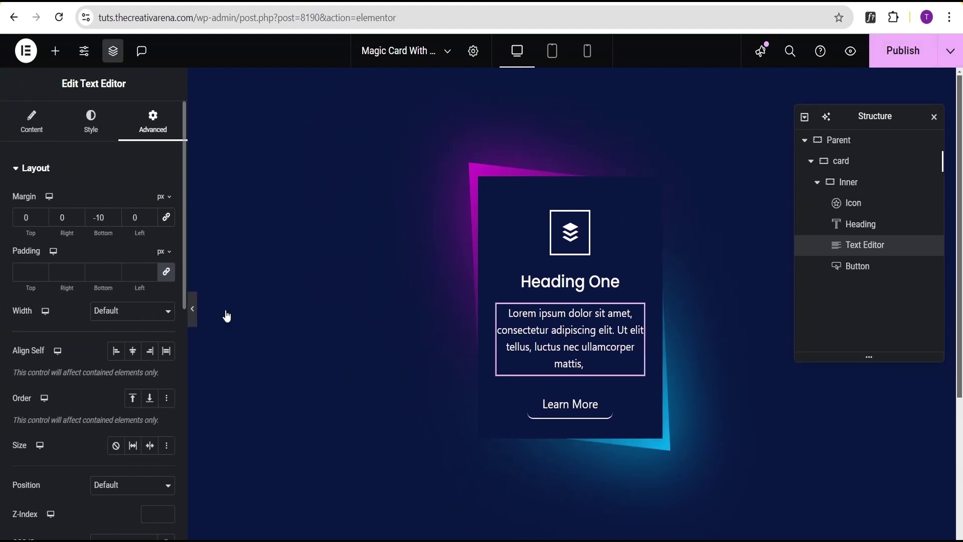
{"action": "left_click", "coordinate": [845, 162]}
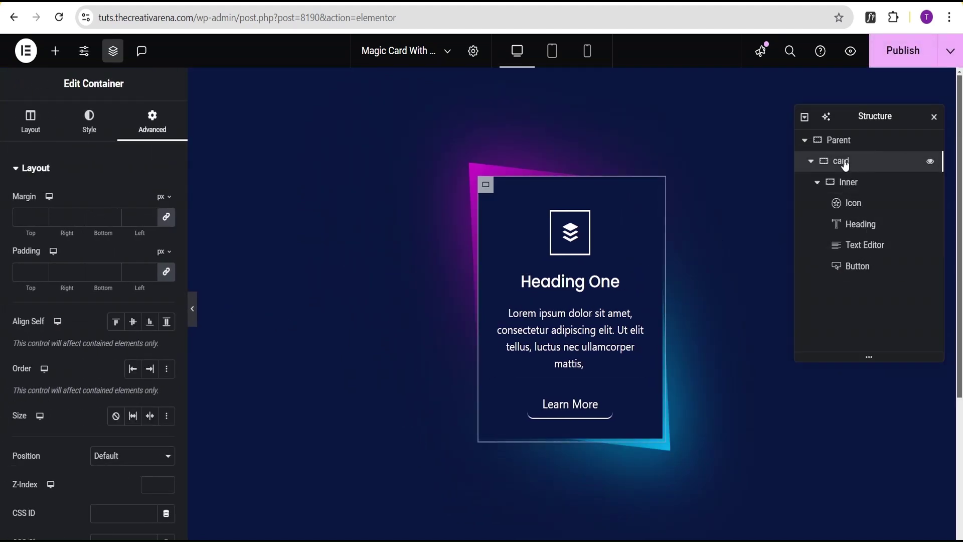
- In the card's Custom CSS, test --grad3 as #ff0000, then restore it to #d400d4
{"action": "left_click", "coordinate": [99, 168]}
{"action": "left_click", "coordinate": [87, 333]}
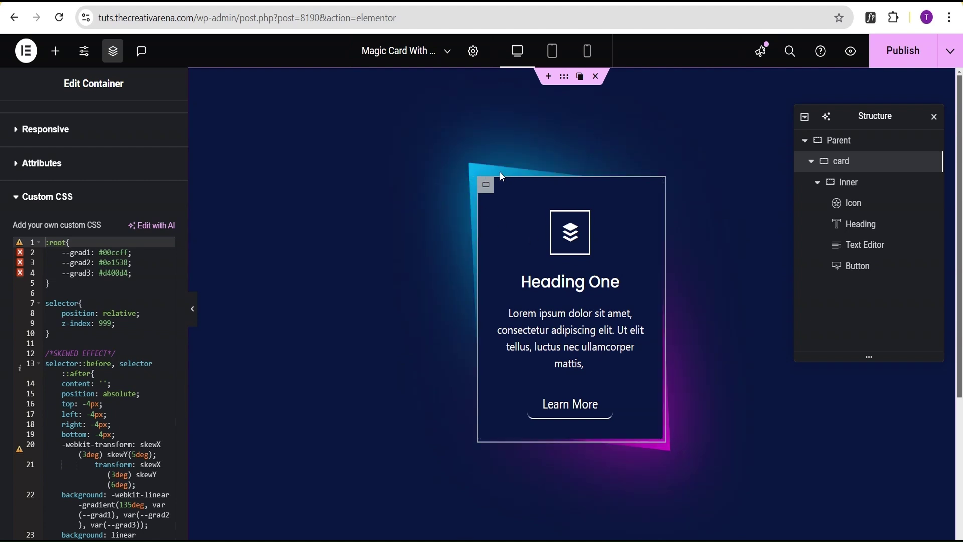
{"action": "left_click", "coordinate": [129, 273]}
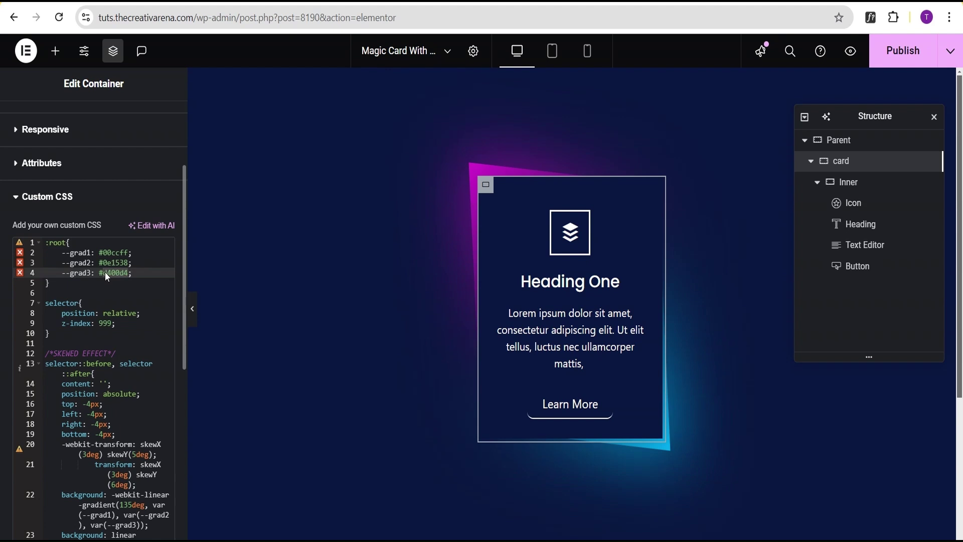
{"action": "type", "text": "ff0000"}
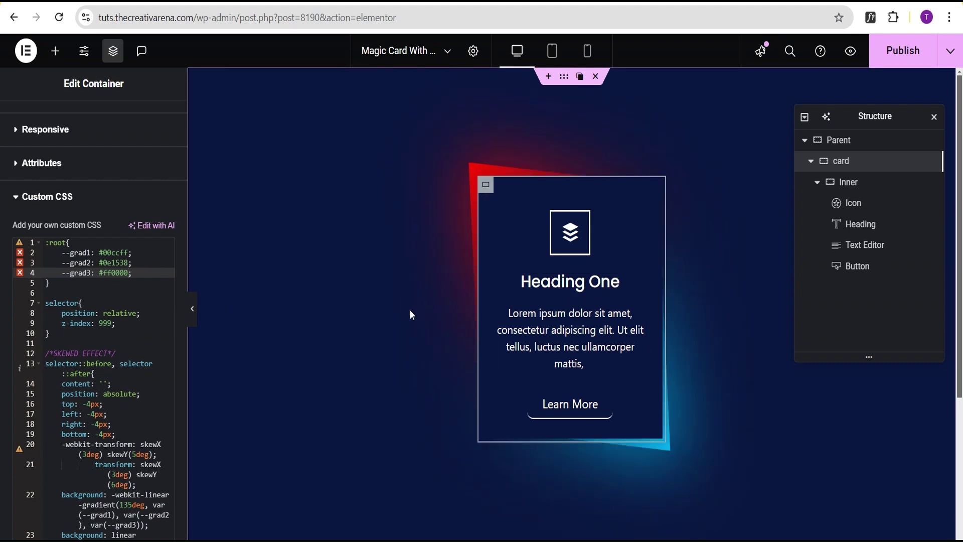
{"action": "key", "text": "BackSpace"}
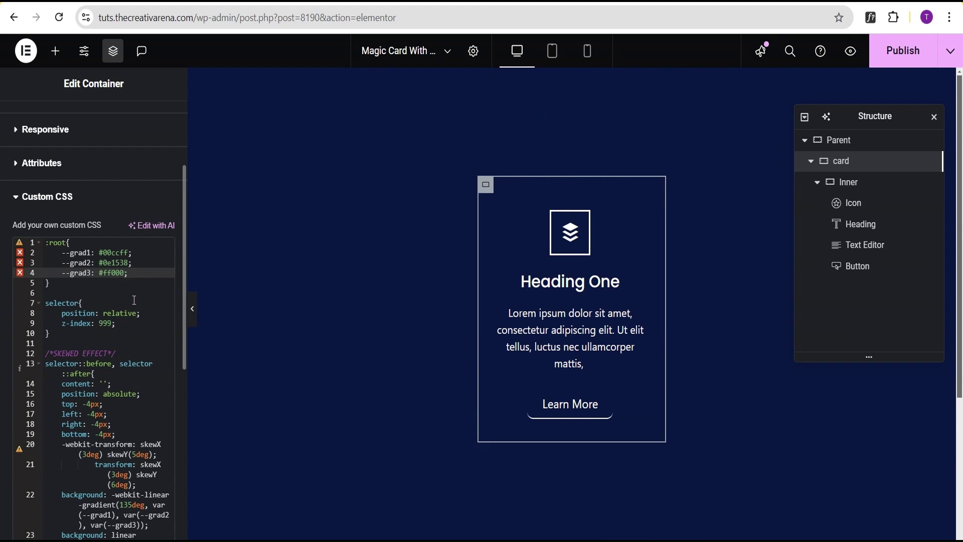
{"action": "type", "text": "d400d4"}
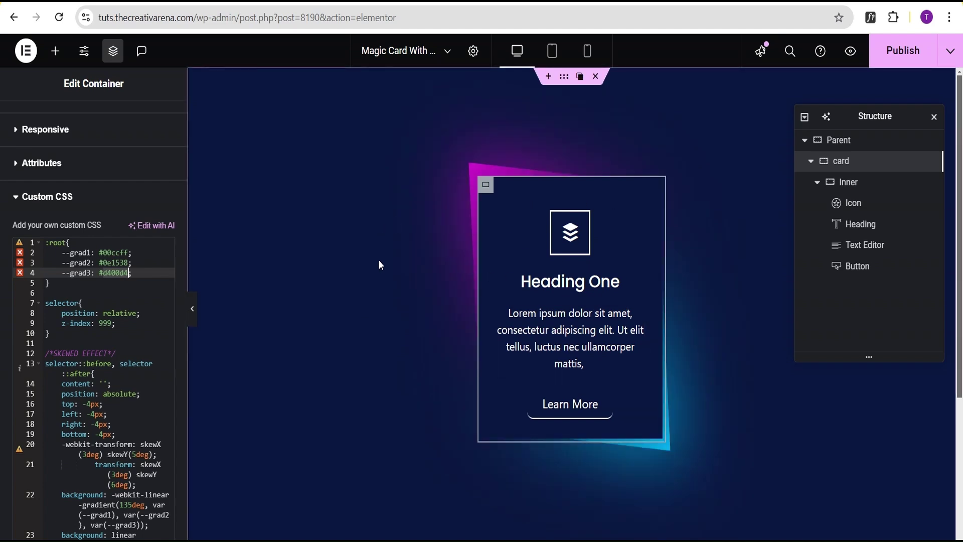
{"action": "scroll", "coordinate": [92, 318], "scroll_direction": "down", "scroll_amount": 8}
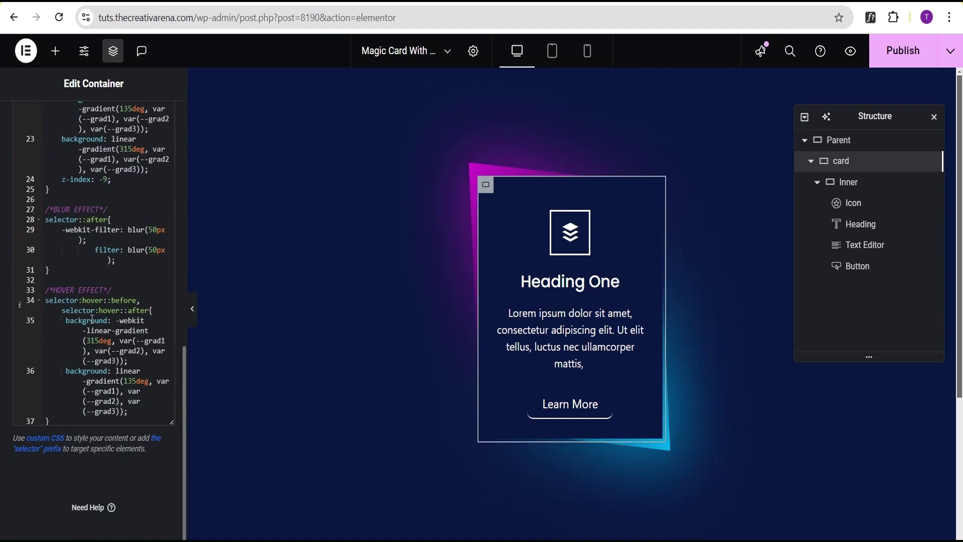
- Comment out the hover gradient CSS rule to compare, then re-enable it and preview
{"action": "left_click_drag", "start_coordinate": [46, 302], "coordinate": [49, 420]}
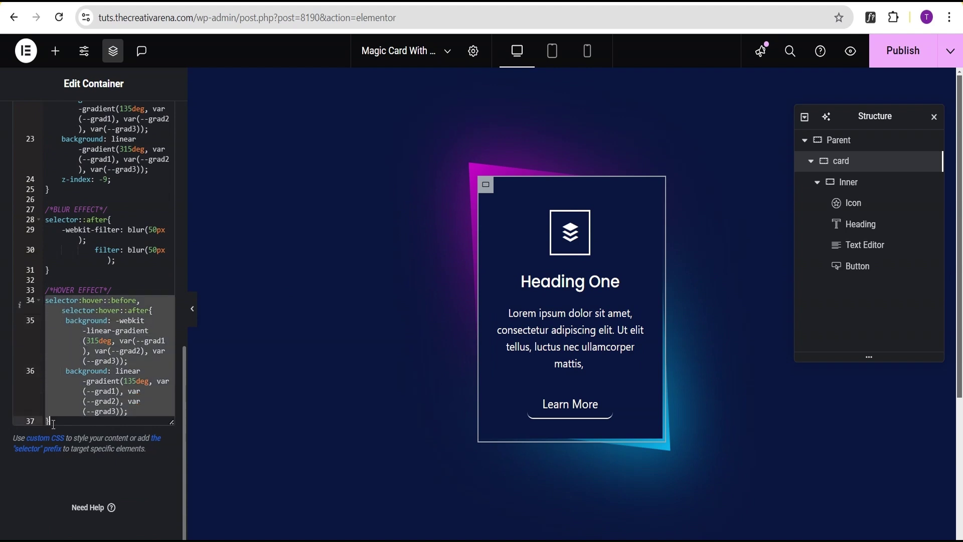
{"action": "key", "text": "ctrl+/"}
{"action": "left_click", "coordinate": [192, 310]}
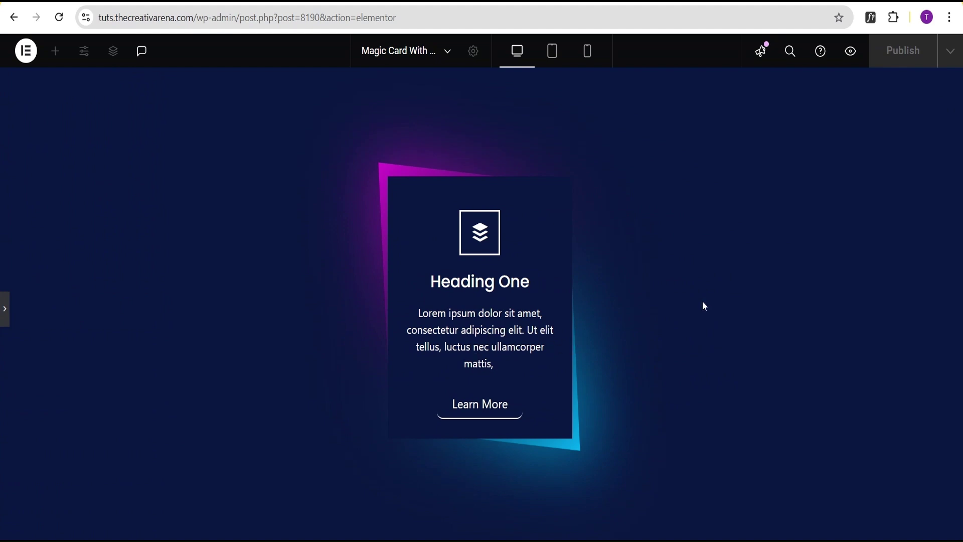
{"action": "left_click", "coordinate": [5, 311]}
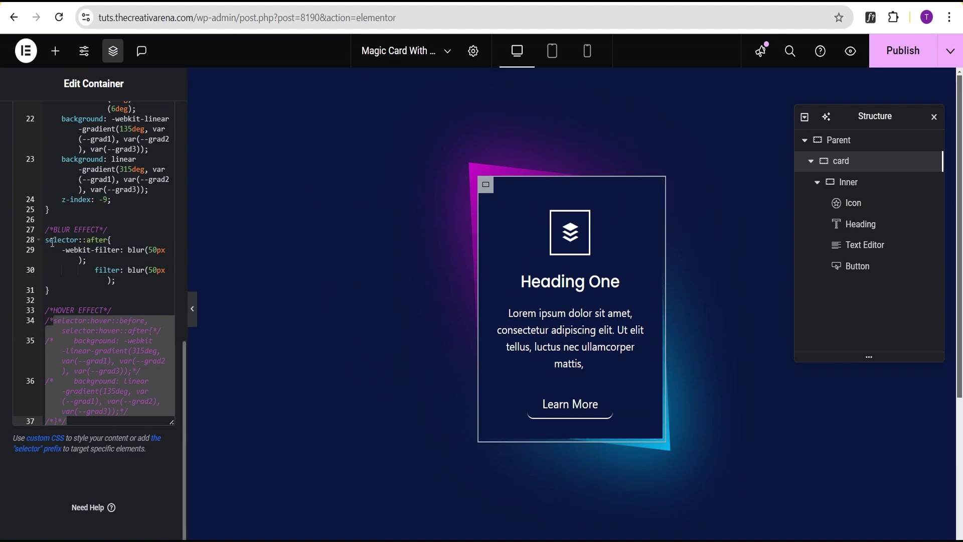
{"action": "left_click_drag", "start_coordinate": [47, 241], "coordinate": [54, 299]}
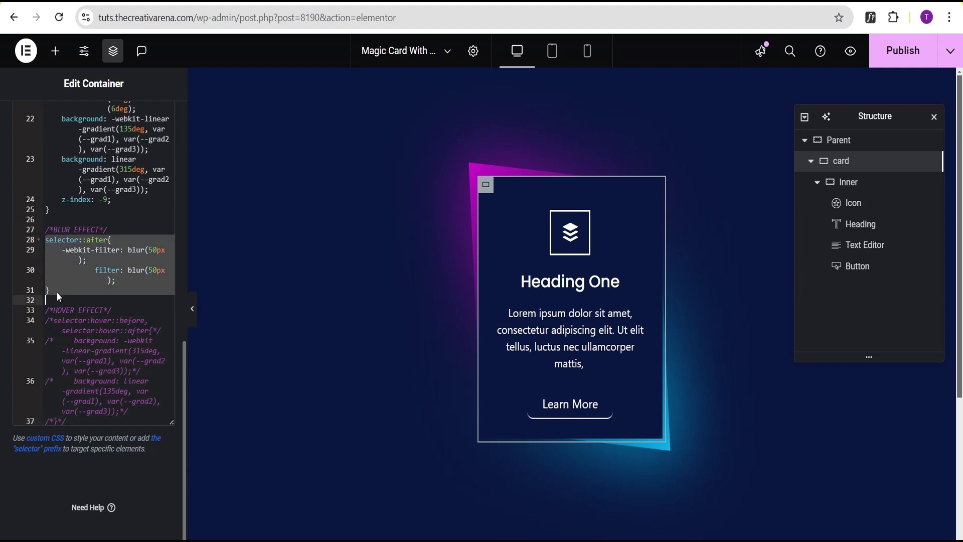
{"action": "left_click", "coordinate": [61, 279]}
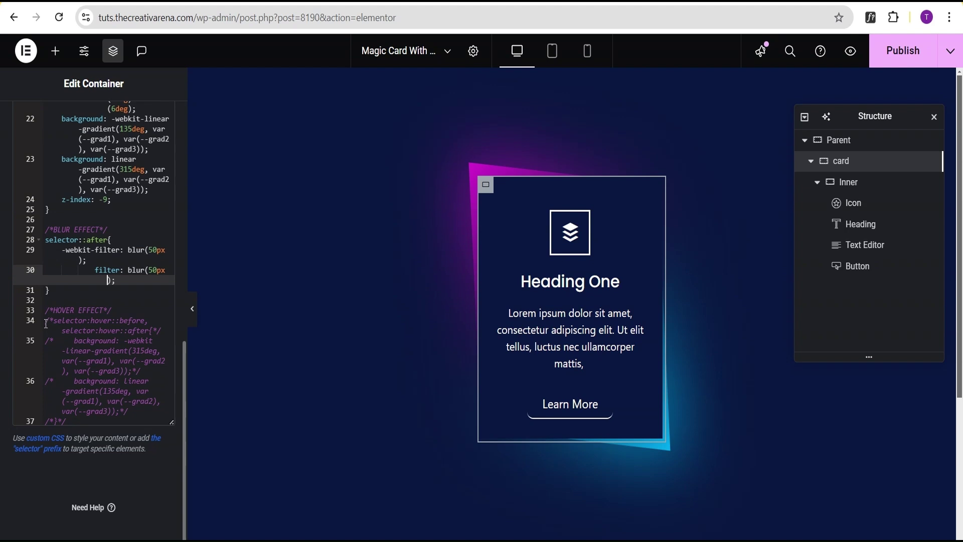
{"action": "left_click_drag", "start_coordinate": [46, 324], "coordinate": [75, 425]}
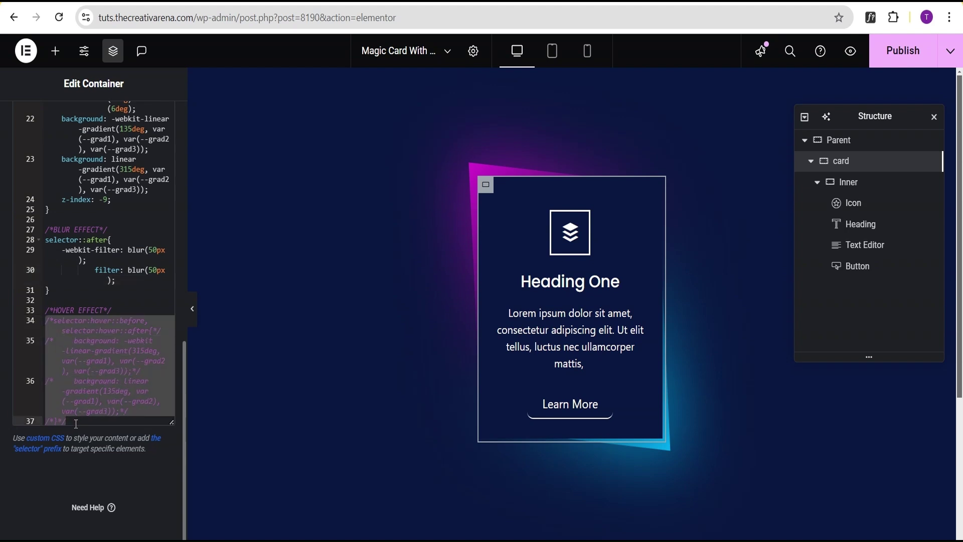
{"action": "key", "text": "ctrl+slash"}
{"action": "left_click", "coordinate": [190, 311]}
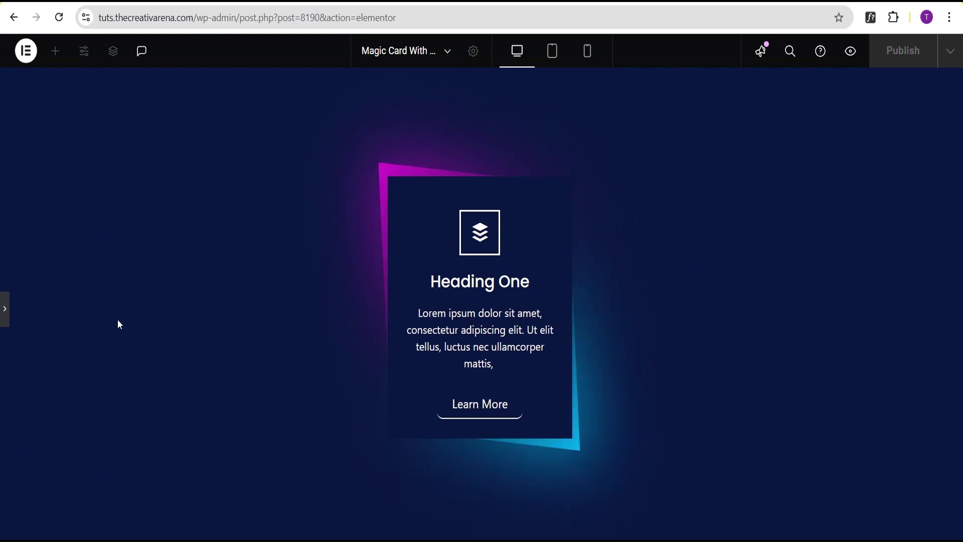
{"action": "left_click", "coordinate": [4, 311]}
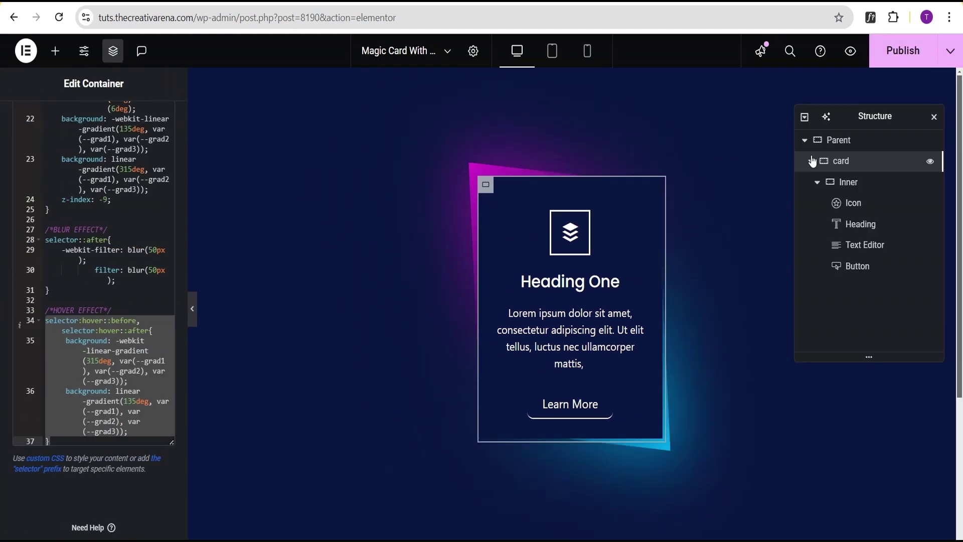
- Duplicate the card twice in the Navigator to make three identical cards
{"action": "left_click", "coordinate": [811, 162]}
{"action": "right_click", "coordinate": [874, 163]}
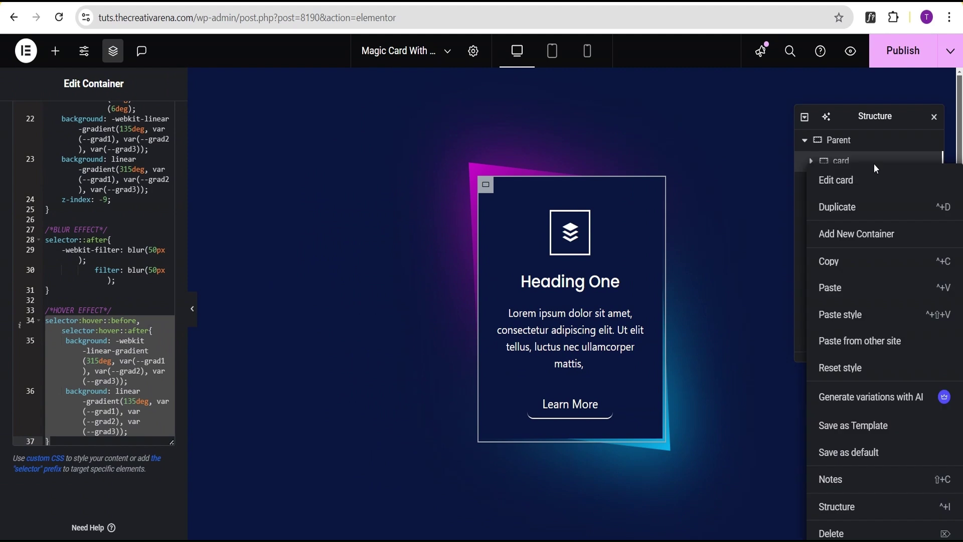
{"action": "left_click", "coordinate": [867, 207]}
{"action": "right_click", "coordinate": [871, 186]}
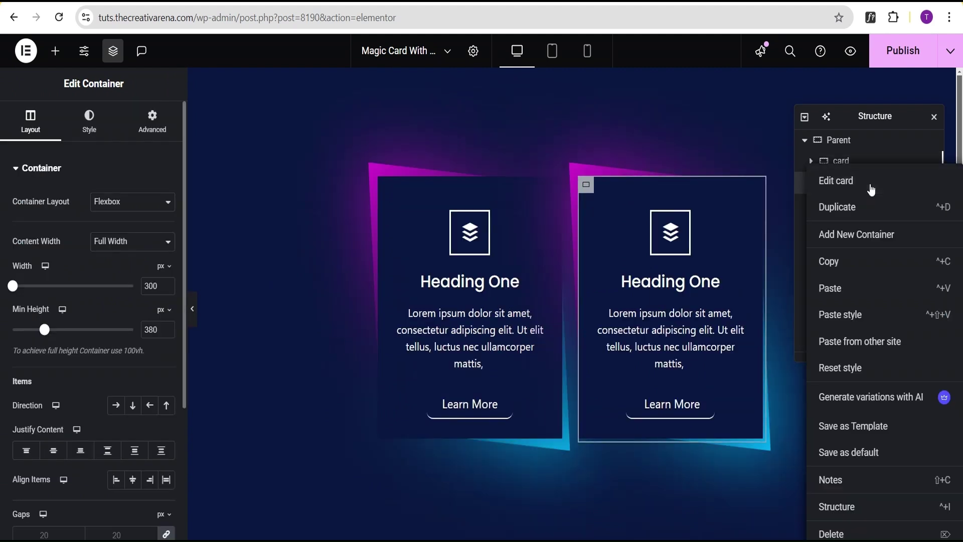
{"action": "left_click", "coordinate": [870, 214]}
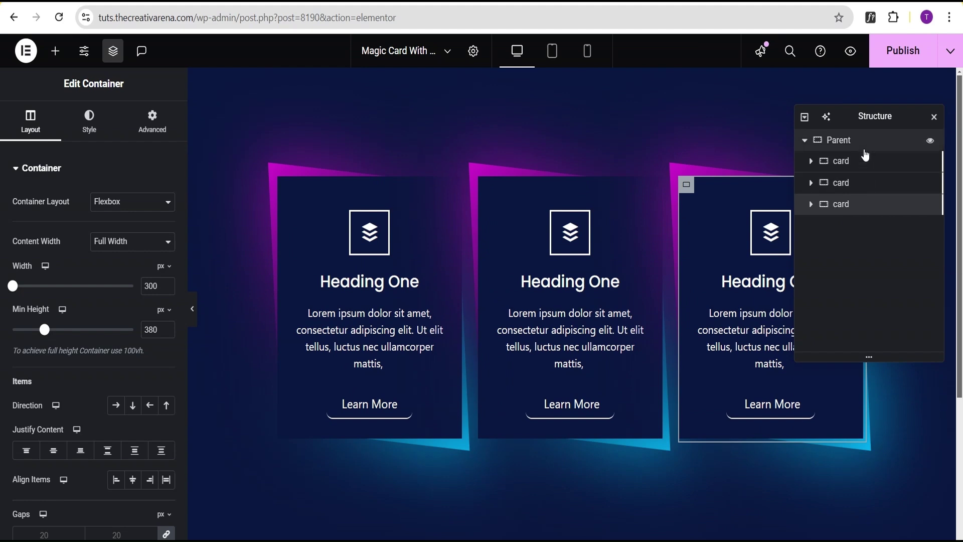
- Set the Parent container's gaps to 50 px, then hide the editing panels to preview the row
{"action": "left_click", "coordinate": [857, 147]}
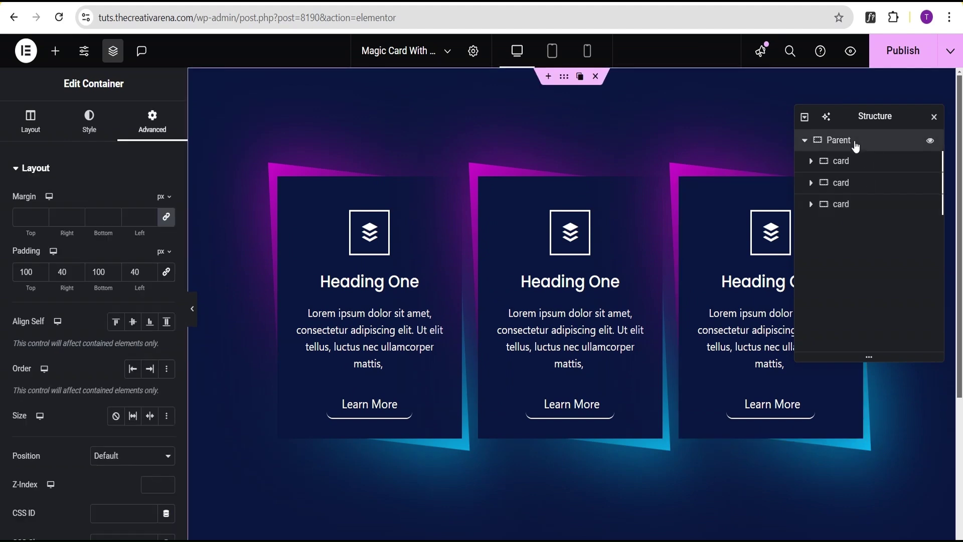
{"action": "left_click", "coordinate": [29, 126]}
{"action": "scroll", "coordinate": [43, 222], "scroll_direction": "down", "scroll_amount": 5}
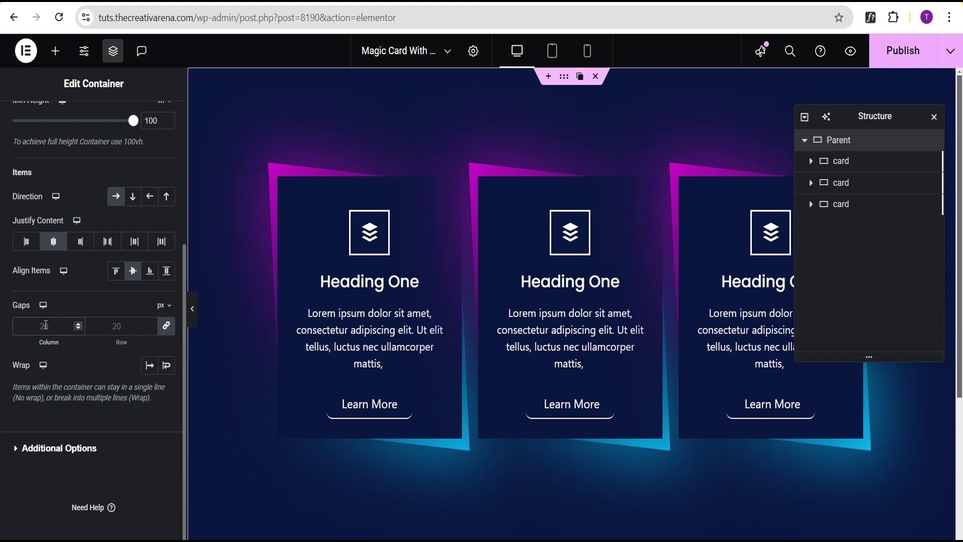
{"action": "double_click", "coordinate": [46, 325]}
{"action": "type", "text": "50"}
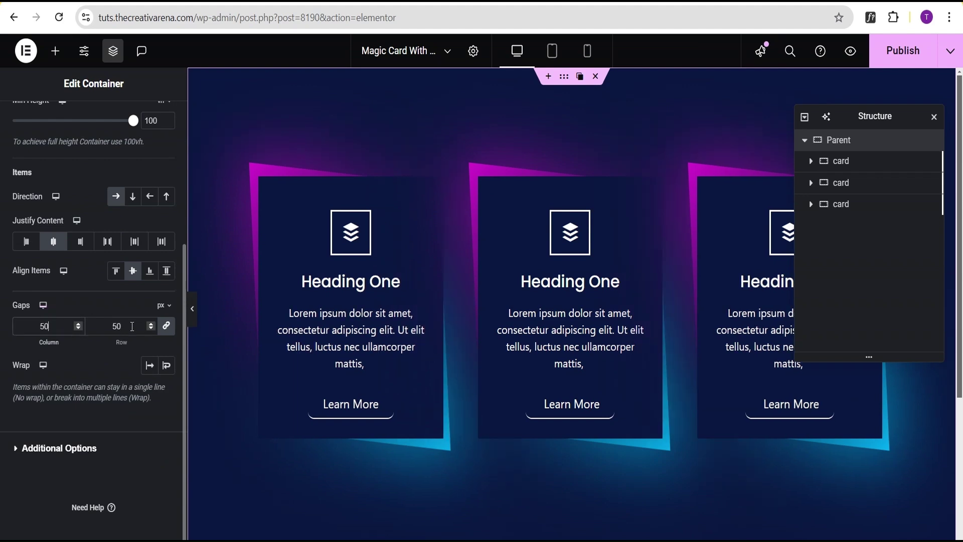
{"action": "left_click", "coordinate": [193, 309]}
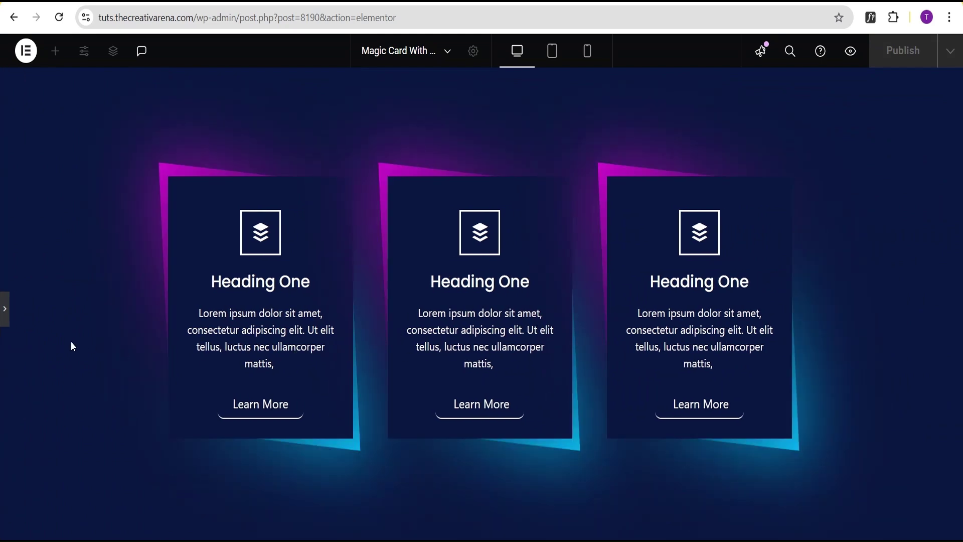
- Give the middle card the Tree icon and change its heading to 'Heading Two'
{"action": "left_click", "coordinate": [7, 309]}
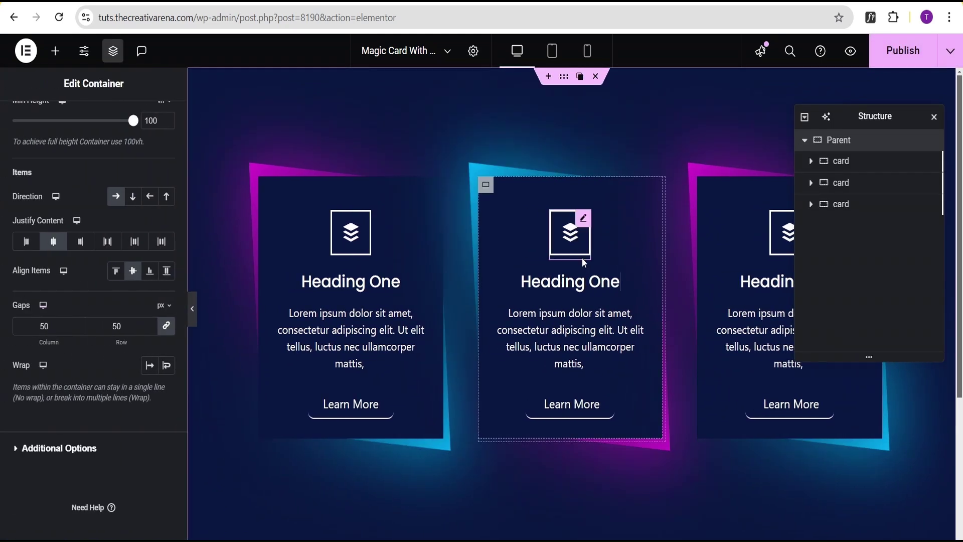
{"action": "left_click", "coordinate": [584, 219]}
{"action": "left_click", "coordinate": [71, 276]}
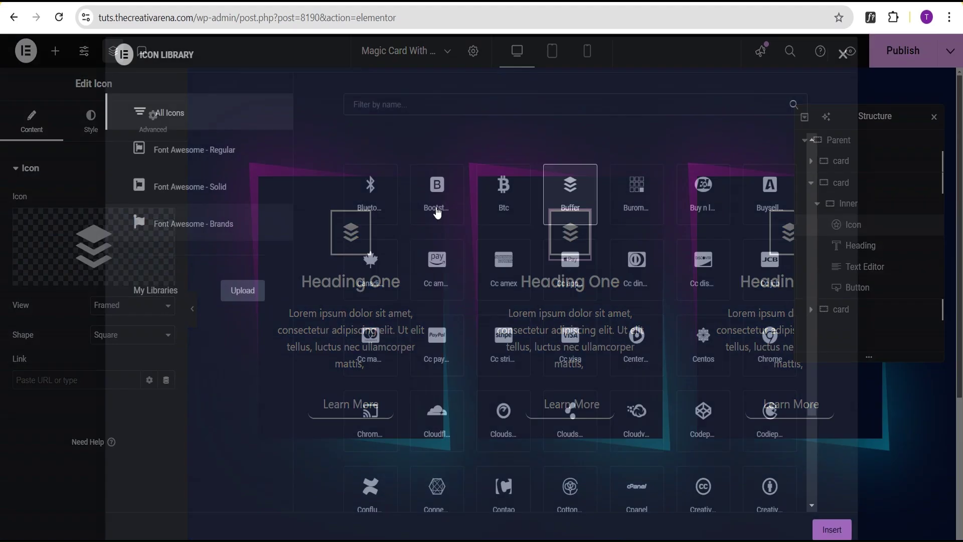
{"action": "scroll", "coordinate": [556, 398], "scroll_direction": "down", "scroll_amount": 1}
{"action": "scroll", "coordinate": [565, 366], "scroll_direction": "up", "scroll_amount": 8}
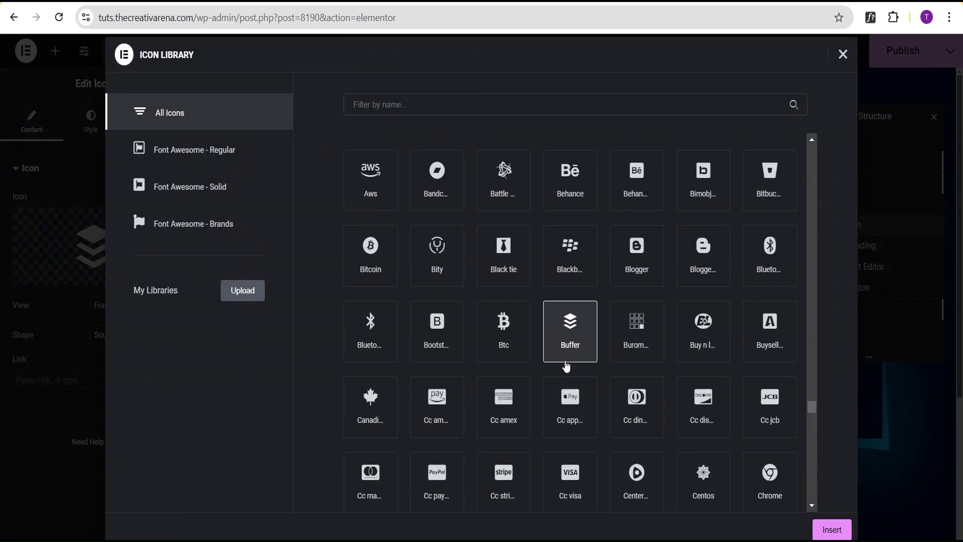
{"action": "scroll", "coordinate": [567, 356], "scroll_direction": "up", "scroll_amount": 10}
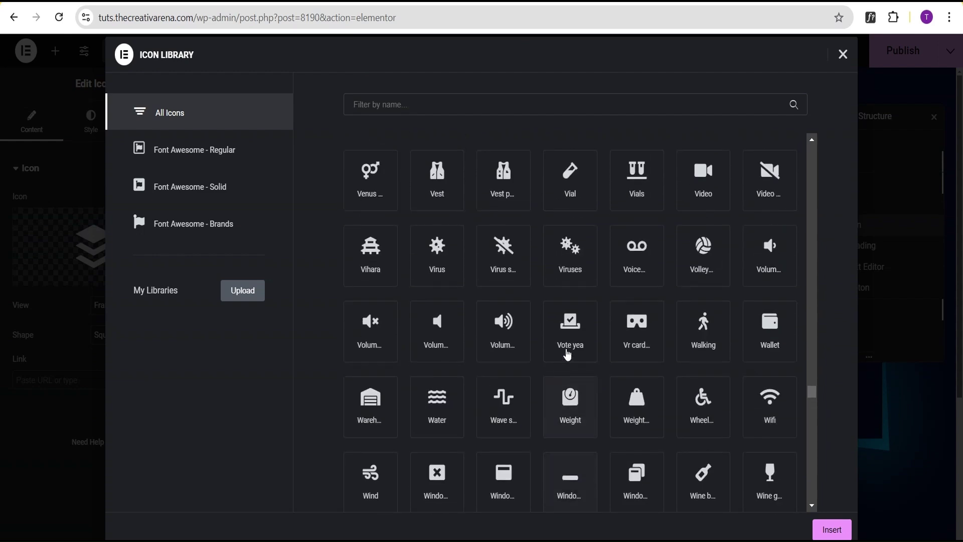
{"action": "scroll", "coordinate": [568, 349], "scroll_direction": "up", "scroll_amount": 4}
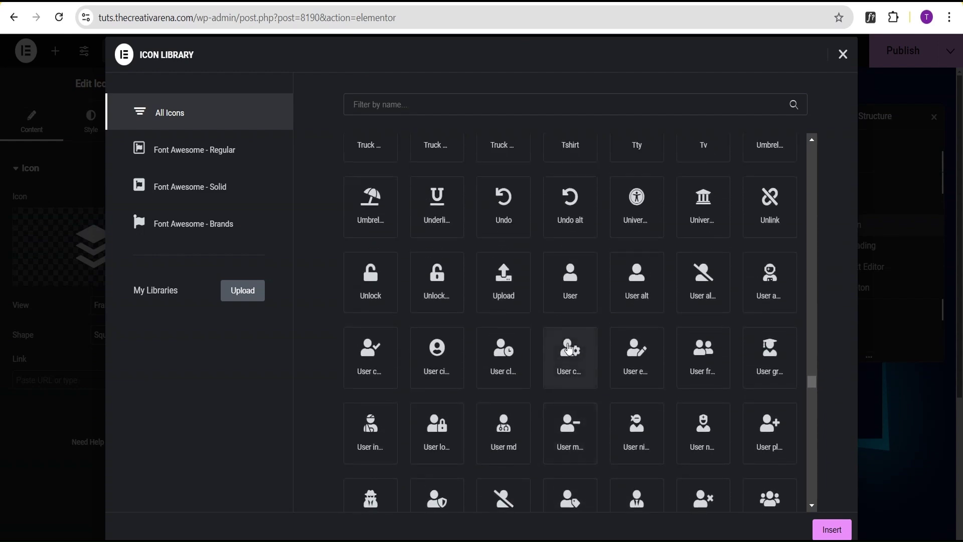
{"action": "scroll", "coordinate": [572, 293], "scroll_direction": "up", "scroll_amount": 2}
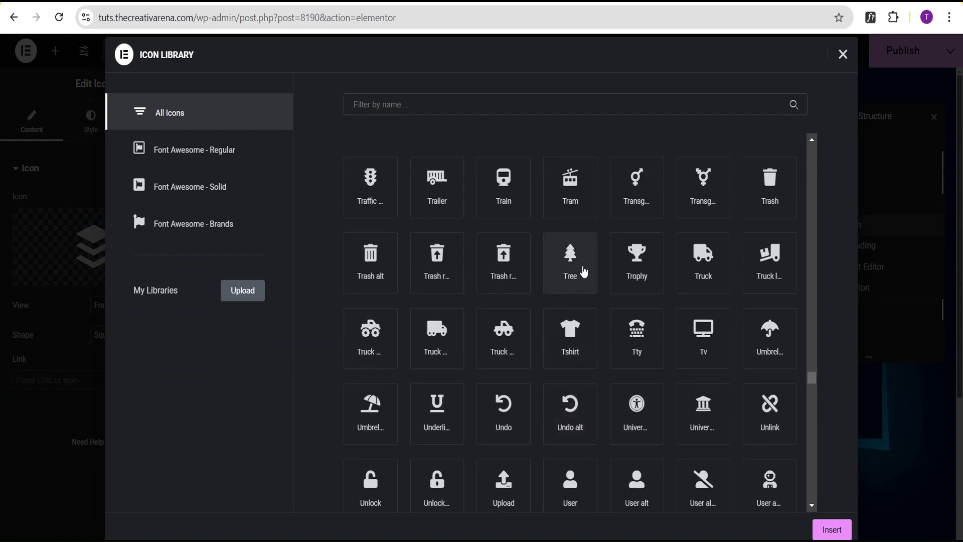
{"action": "left_click", "coordinate": [585, 271]}
{"action": "left_click", "coordinate": [831, 529]}
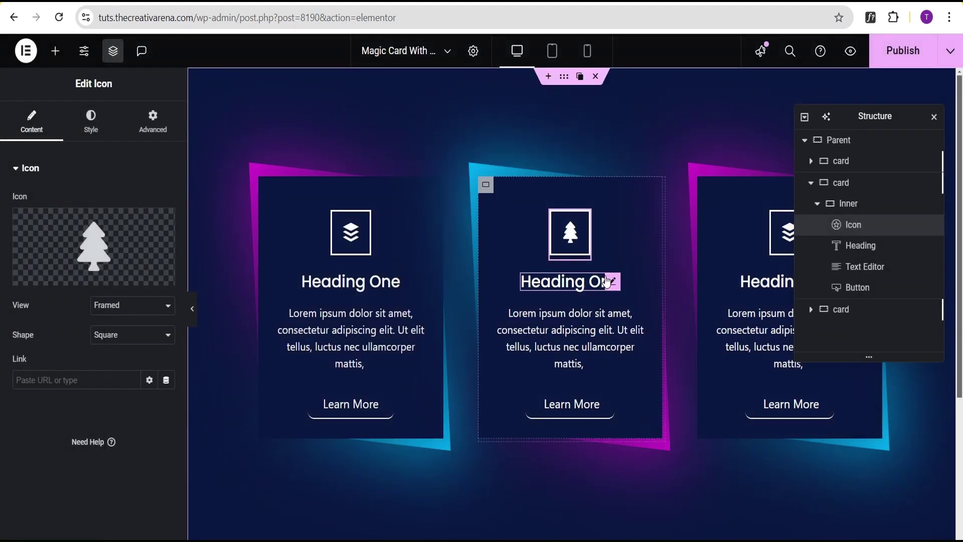
{"action": "left_click", "coordinate": [607, 281]}
{"action": "left_click_drag", "start_coordinate": [65, 217], "coordinate": [47, 217]}
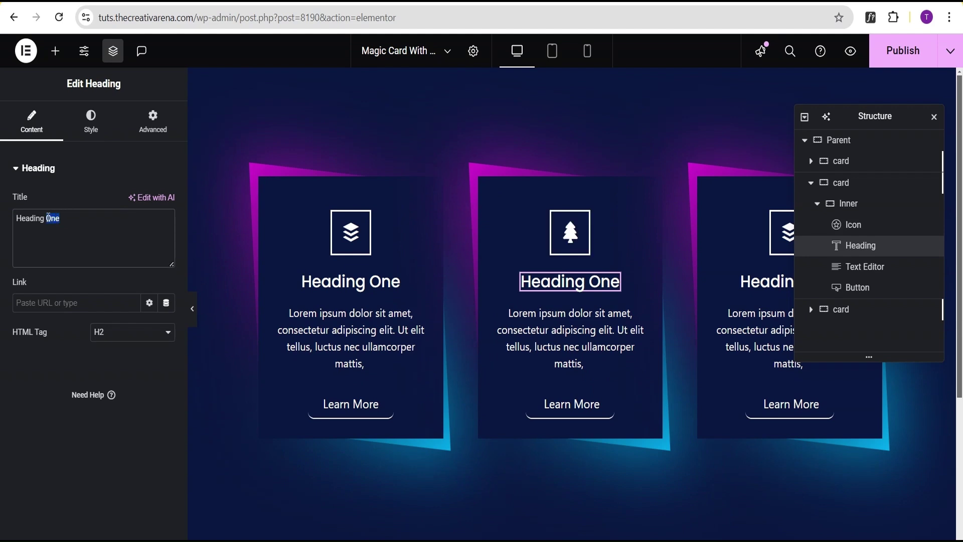
{"action": "type", "text": "Two"}
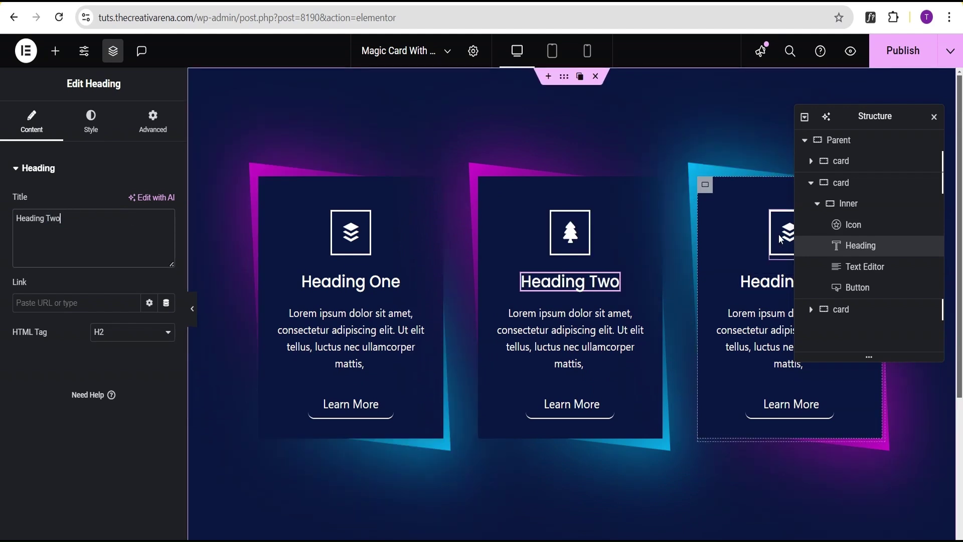
- Insert the Empire icon on the third card and change its title from 'Heading One' to 'Heading Three'
{"action": "left_click", "coordinate": [772, 218]}
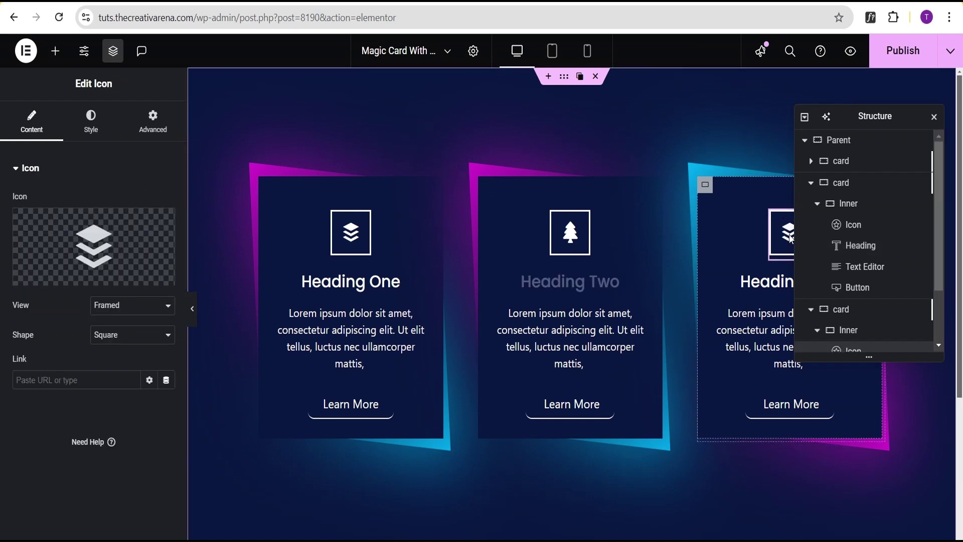
{"action": "left_click", "coordinate": [87, 253]}
{"action": "scroll", "coordinate": [502, 261], "scroll_direction": "down", "scroll_amount": 3}
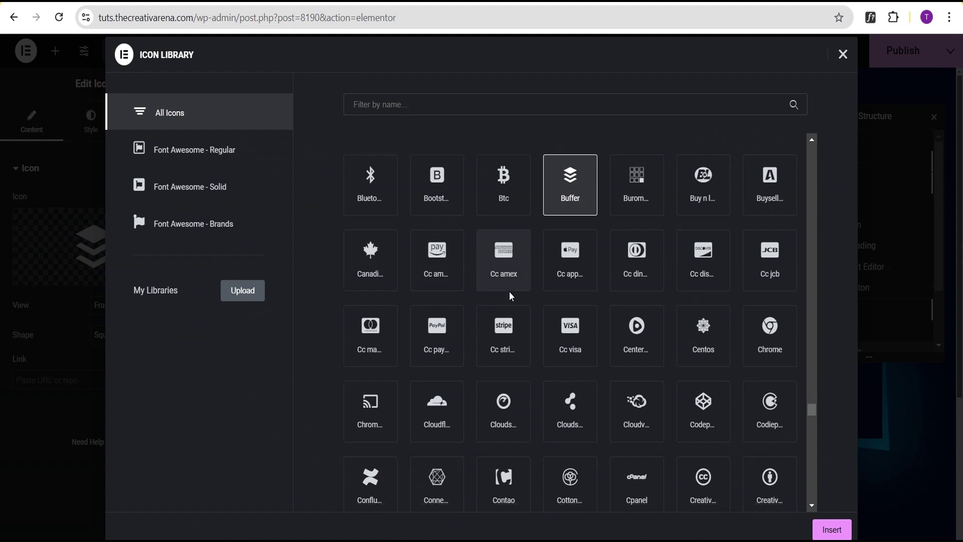
{"action": "scroll", "coordinate": [562, 340], "scroll_direction": "down", "scroll_amount": 7}
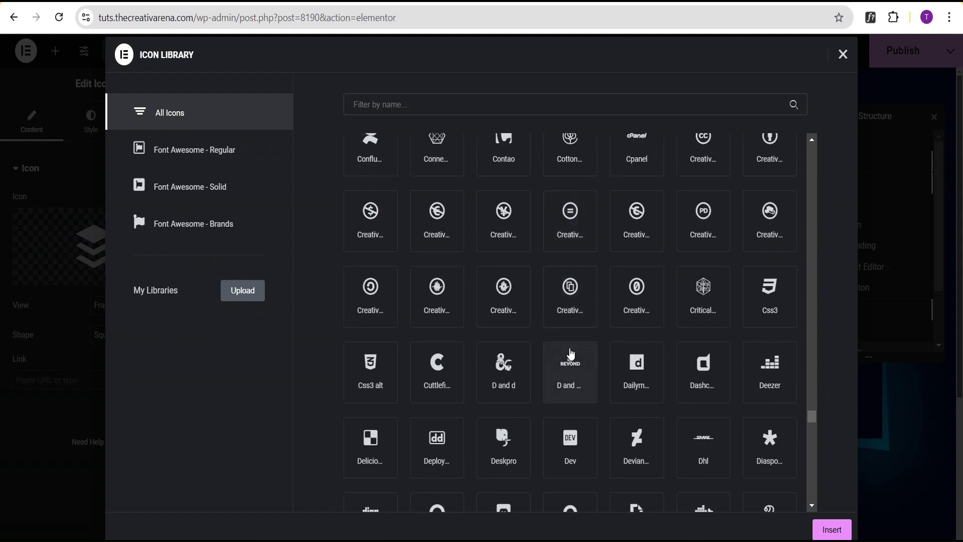
{"action": "scroll", "coordinate": [567, 356], "scroll_direction": "down", "scroll_amount": 4}
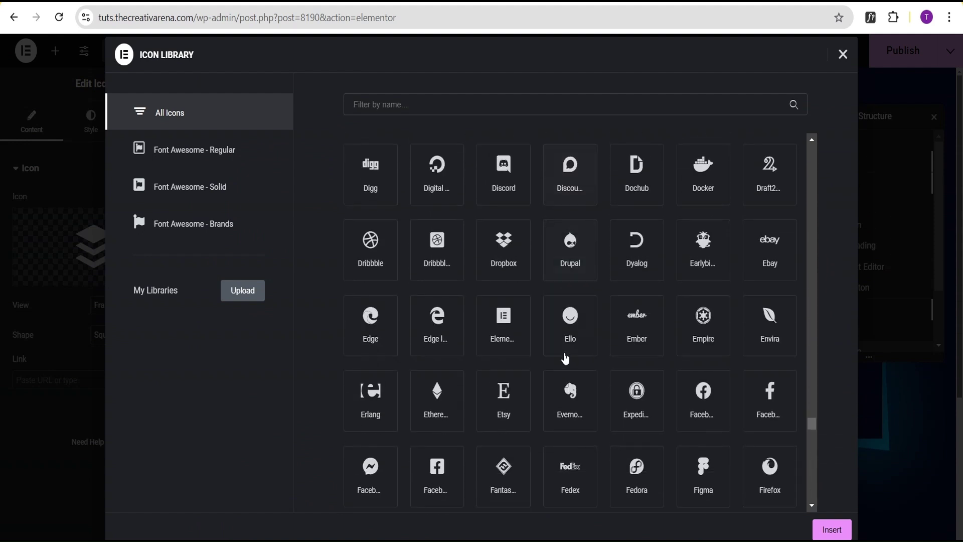
{"action": "scroll", "coordinate": [563, 361], "scroll_direction": "down", "scroll_amount": 1}
{"action": "left_click", "coordinate": [451, 351]}
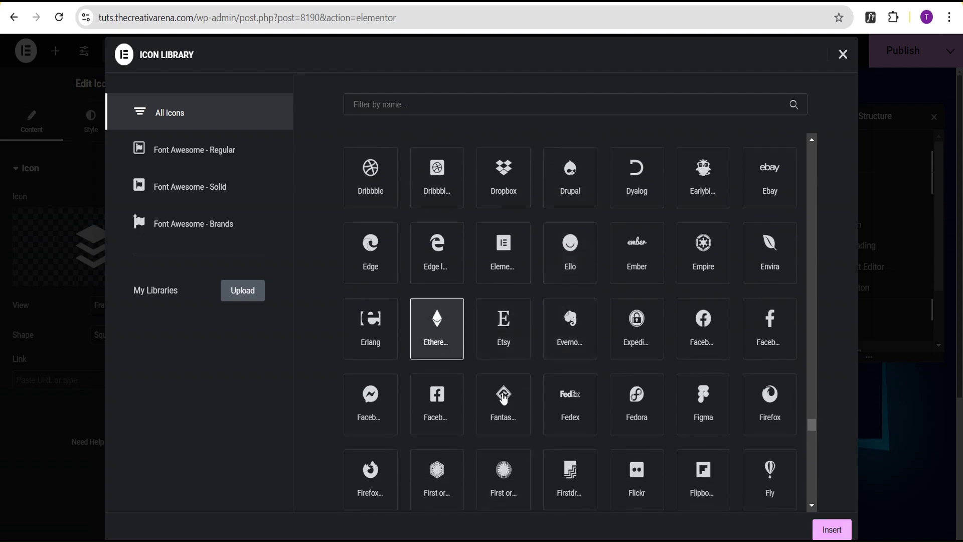
{"action": "scroll", "coordinate": [637, 472], "scroll_direction": "down", "scroll_amount": 1}
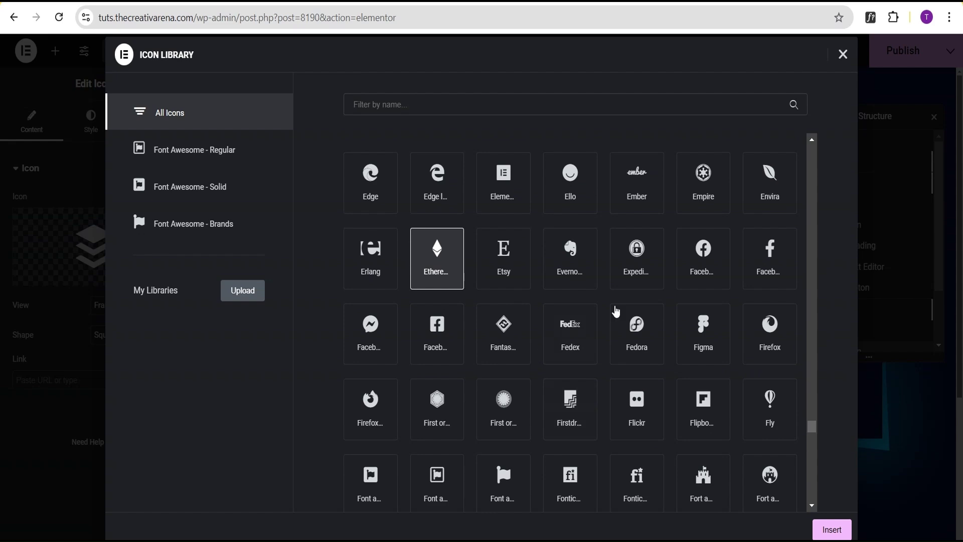
{"action": "left_click", "coordinate": [690, 193]}
{"action": "left_click", "coordinate": [825, 528]}
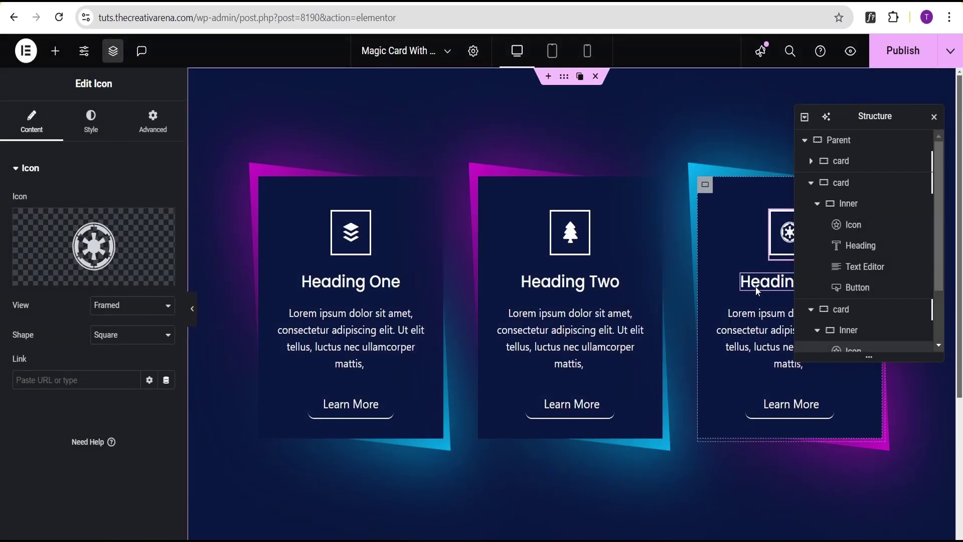
{"action": "left_click", "coordinate": [755, 287]}
{"action": "left_click_drag", "start_coordinate": [61, 218], "coordinate": [48, 218]}
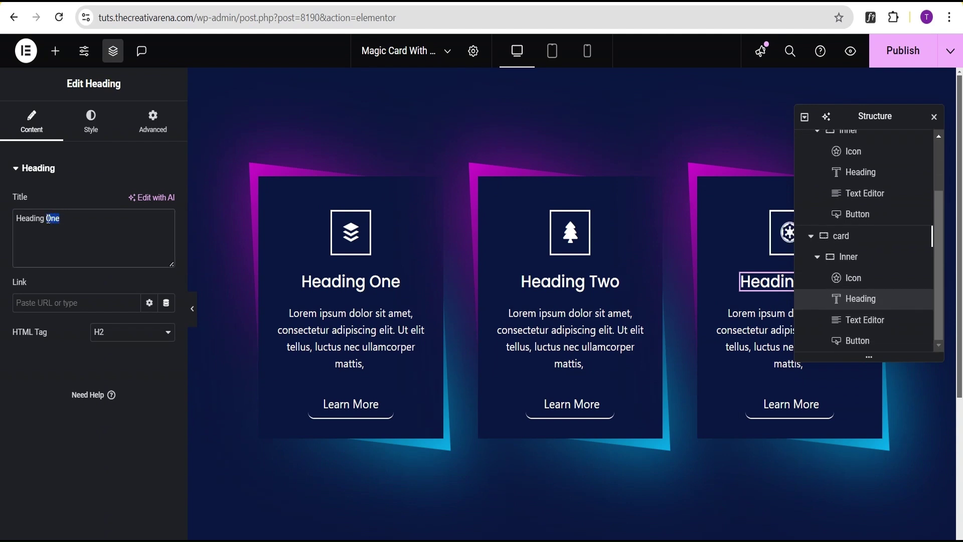
{"action": "type", "text": "Three"}
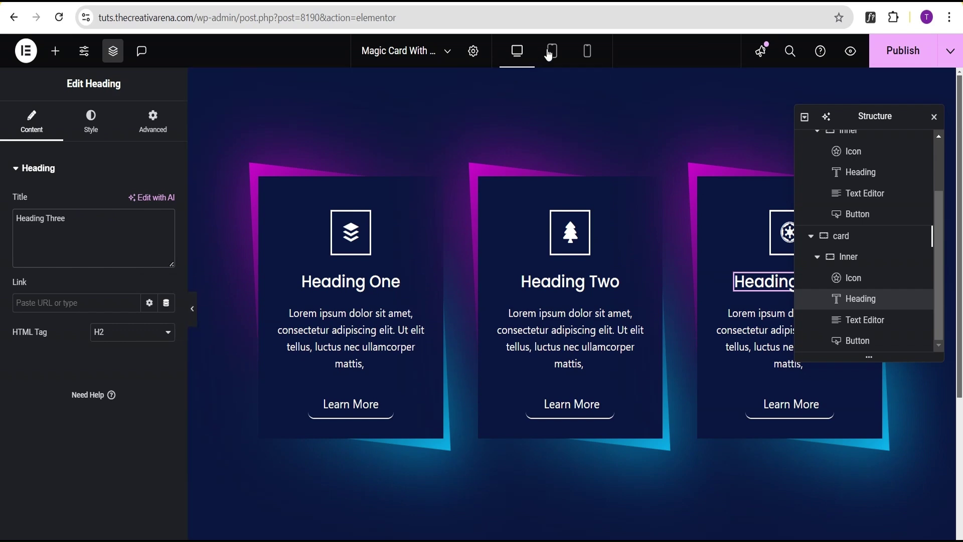
- In Tablet view, set the Parent container's Wrap option to Wrap
{"action": "left_click", "coordinate": [552, 54]}
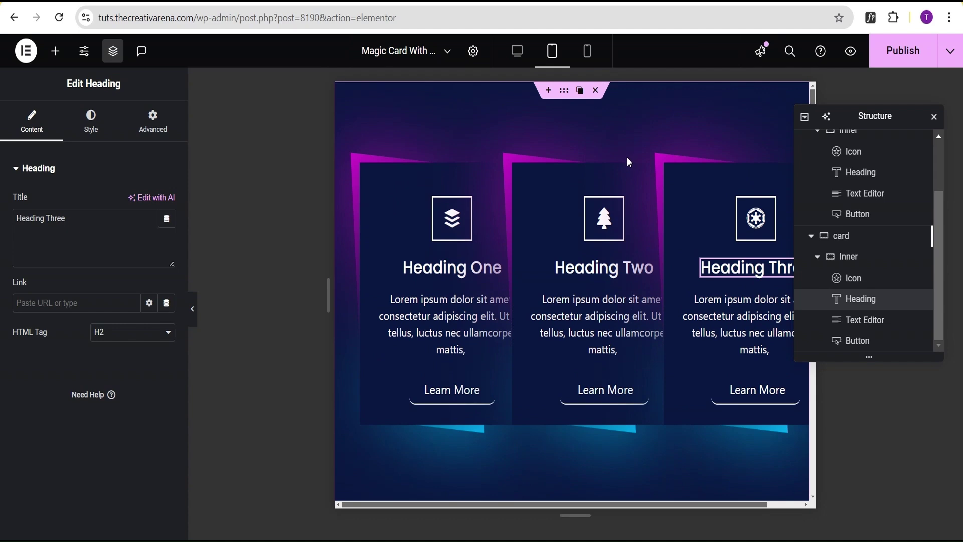
{"action": "left_click", "coordinate": [563, 92]}
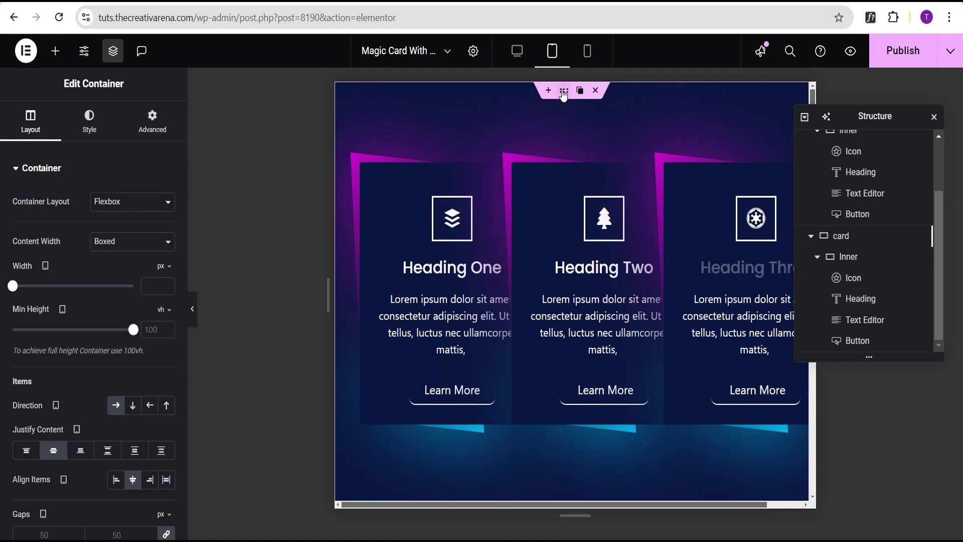
{"action": "left_click", "coordinate": [23, 173]}
{"action": "left_click", "coordinate": [23, 168]}
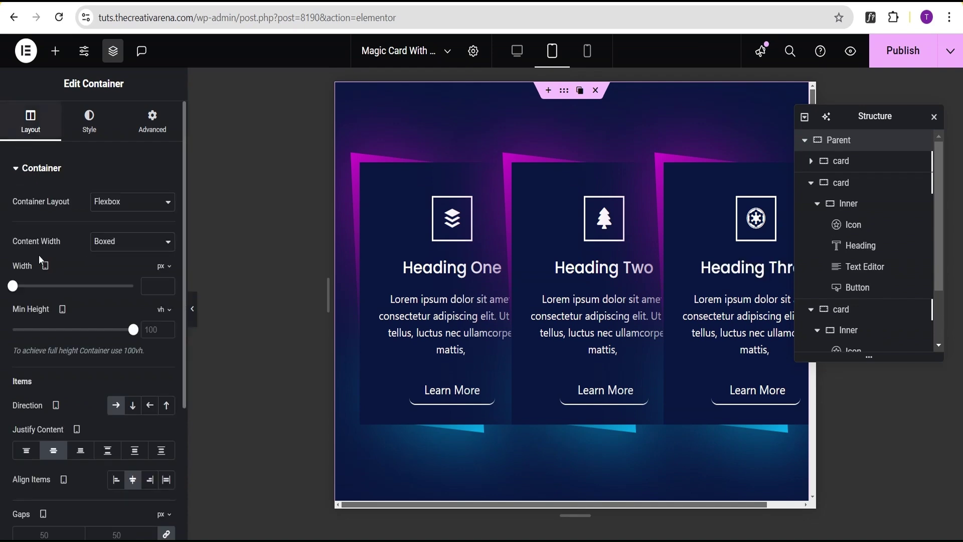
{"action": "scroll", "coordinate": [38, 254], "scroll_direction": "down", "scroll_amount": 4}
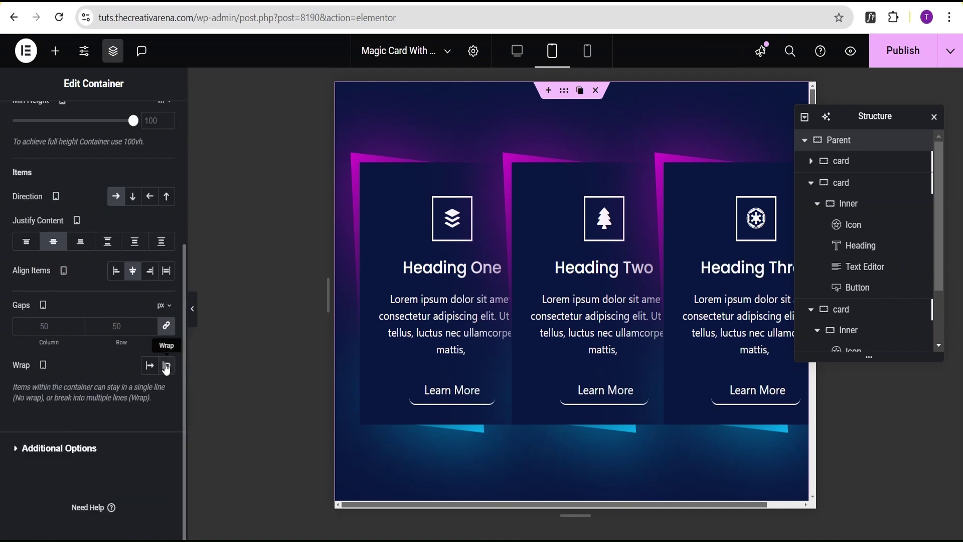
{"action": "left_click", "coordinate": [167, 365]}
{"action": "scroll", "coordinate": [575, 395], "scroll_direction": "down", "scroll_amount": 4}
{"action": "scroll", "coordinate": [575, 396], "scroll_direction": "up", "scroll_amount": 4}
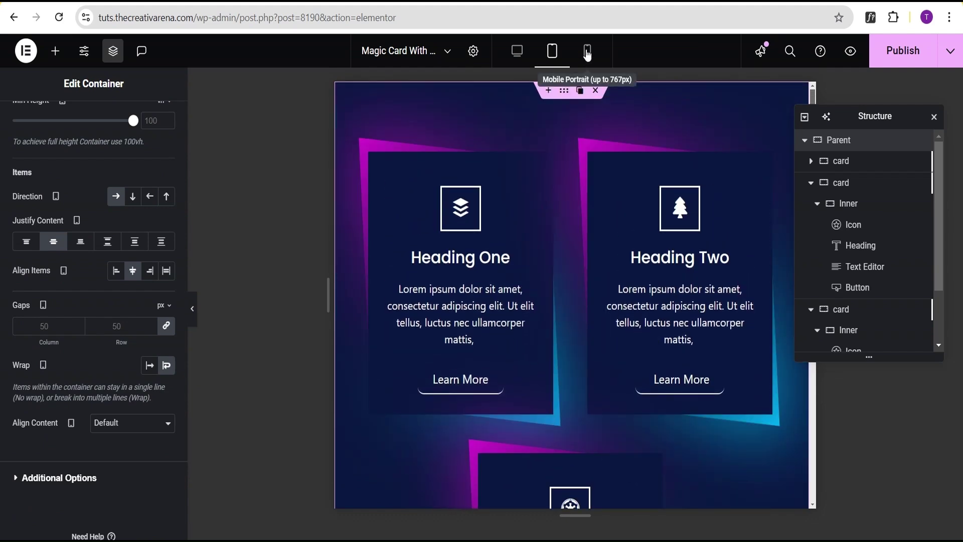
- In Mobile view, set the Heading Three typography size to 1.3 em
{"action": "left_click", "coordinate": [587, 52]}
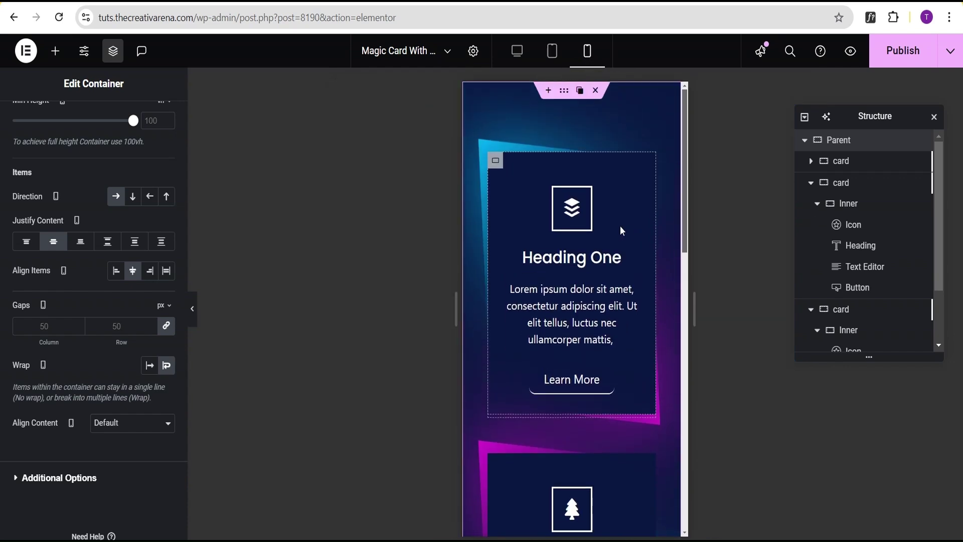
{"action": "scroll", "coordinate": [621, 230], "scroll_direction": "down", "scroll_amount": 7}
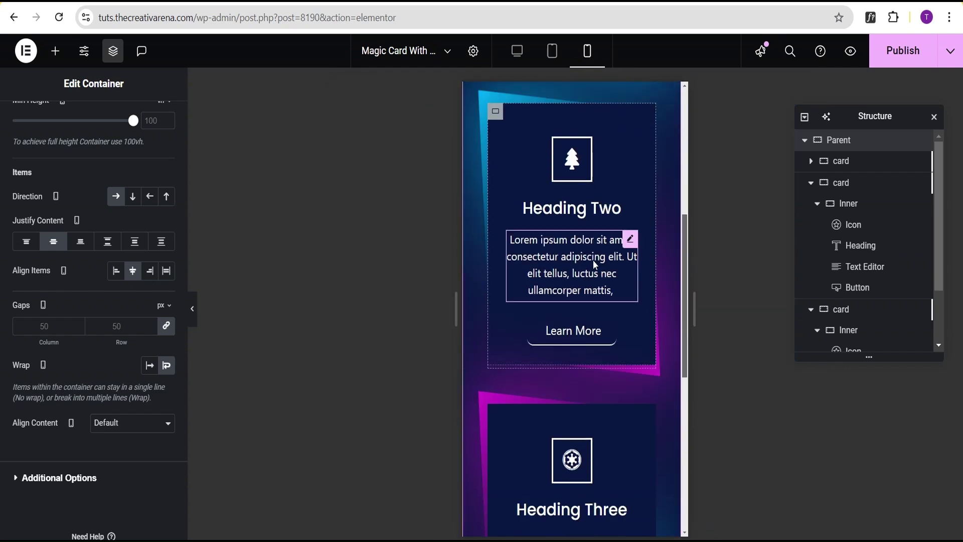
{"action": "scroll", "coordinate": [594, 264], "scroll_direction": "down", "scroll_amount": 7}
{"action": "scroll", "coordinate": [635, 259], "scroll_direction": "up", "scroll_amount": 3}
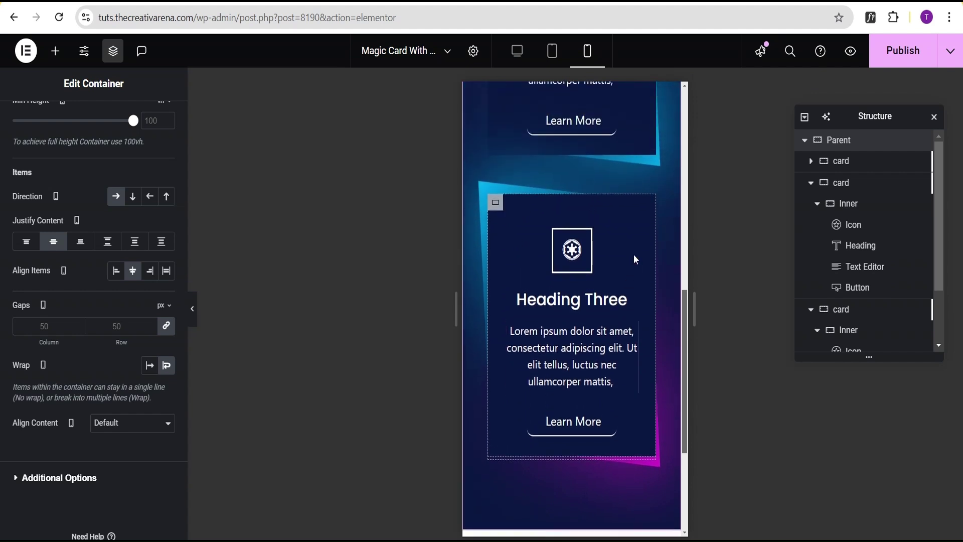
{"action": "left_click", "coordinate": [605, 300]}
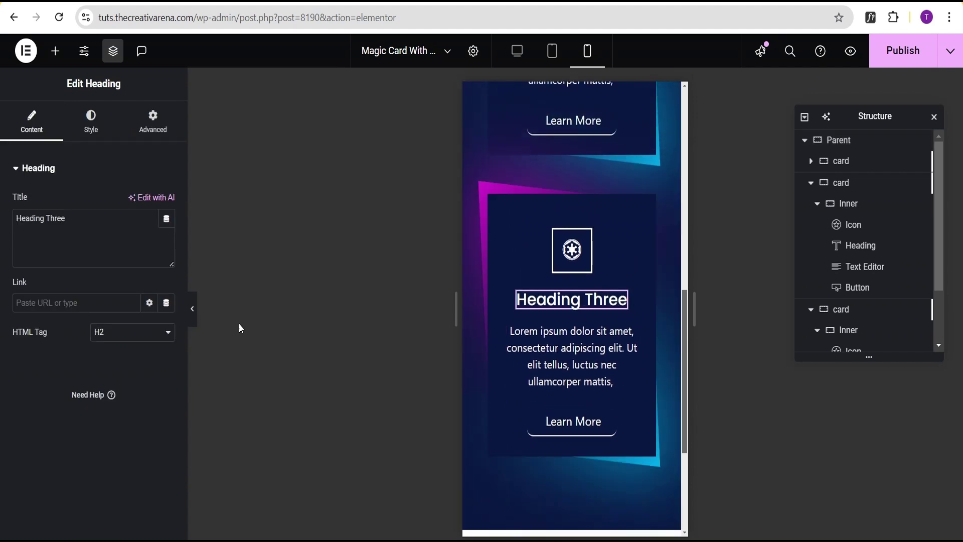
{"action": "left_click", "coordinate": [91, 122]}
{"action": "left_click", "coordinate": [167, 261]}
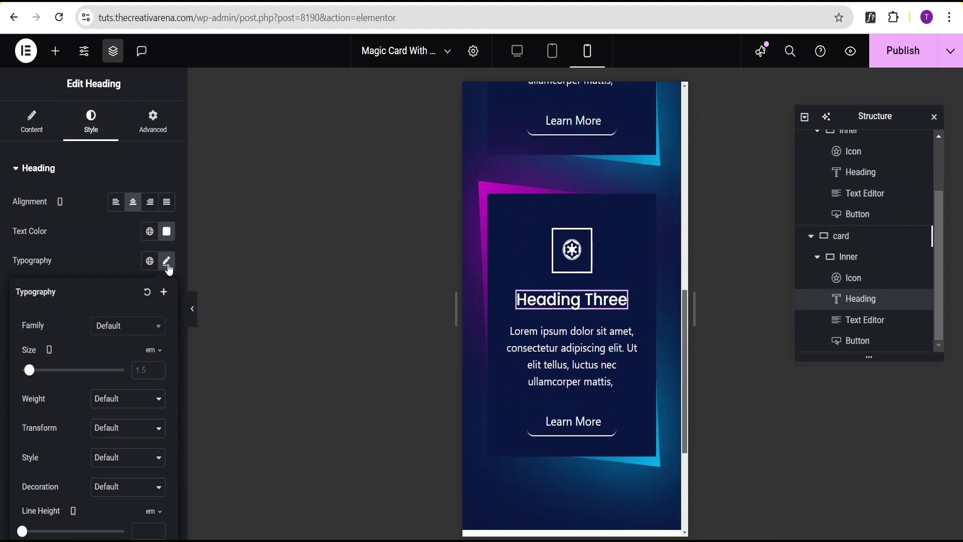
{"action": "type", "text": "1"}
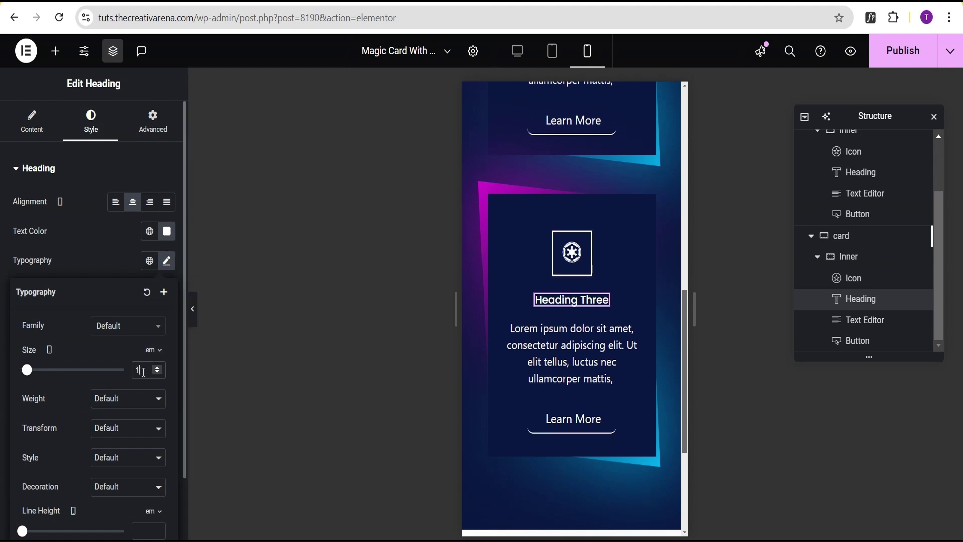
{"action": "type", "text": ".3"}
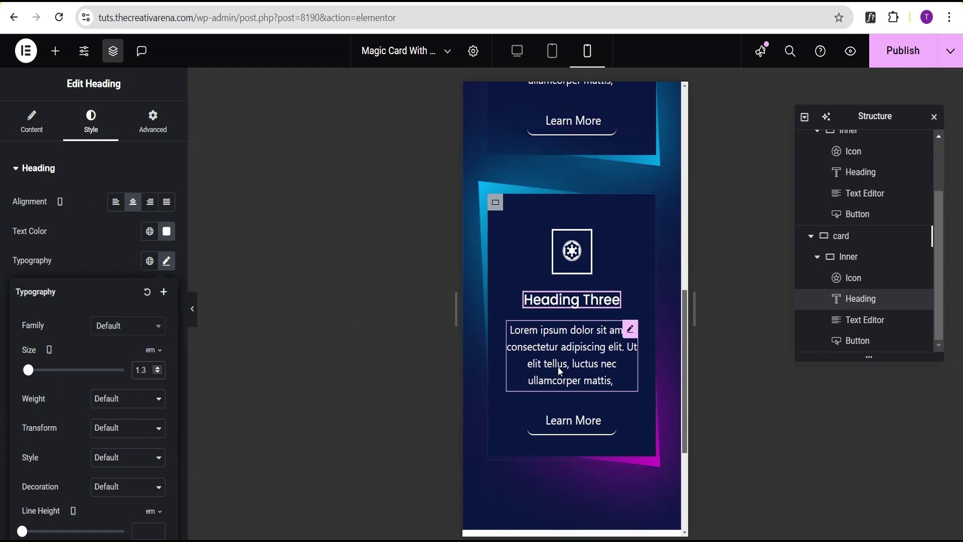
{"action": "scroll", "coordinate": [570, 279], "scroll_direction": "up", "scroll_amount": 4}
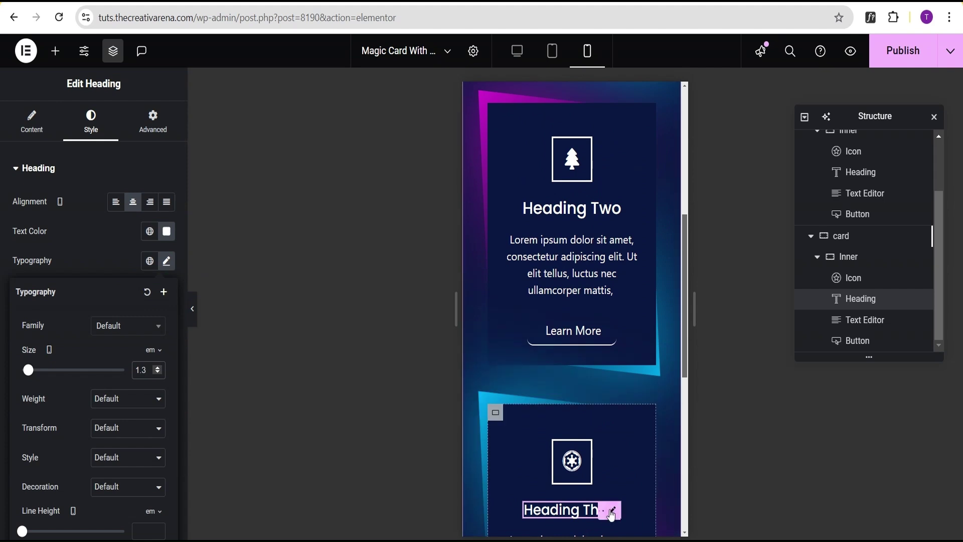
- Copy the Heading Three widget and paste its style onto Heading Two and Heading One
{"action": "right_click", "coordinate": [614, 509]}
{"action": "left_click", "coordinate": [640, 307]}
{"action": "left_click_drag", "start_coordinate": [625, 208], "coordinate": [577, 208]}
{"action": "right_click", "coordinate": [618, 205]}
{"action": "left_click", "coordinate": [639, 326]}
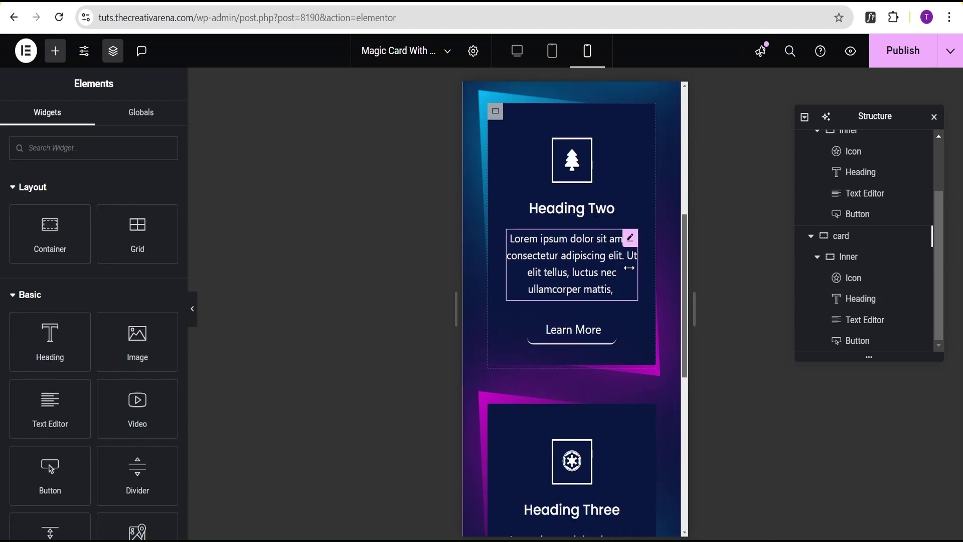
{"action": "scroll", "coordinate": [601, 217], "scroll_direction": "up", "scroll_amount": 4}
{"action": "right_click", "coordinate": [606, 122]}
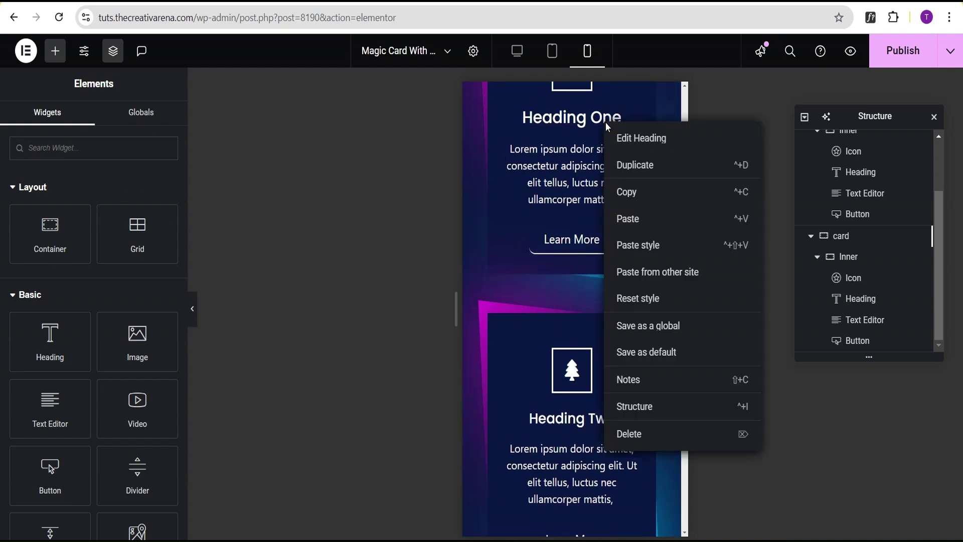
{"action": "left_click", "coordinate": [640, 245]}
{"action": "scroll", "coordinate": [615, 285], "scroll_direction": "up", "scroll_amount": 3}
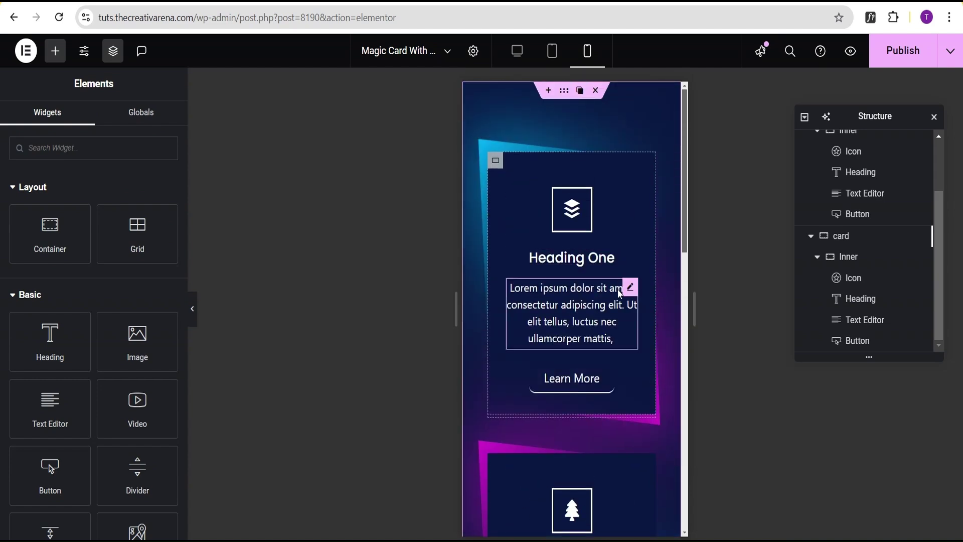
{"action": "scroll", "coordinate": [597, 276], "scroll_direction": "down", "scroll_amount": 3}
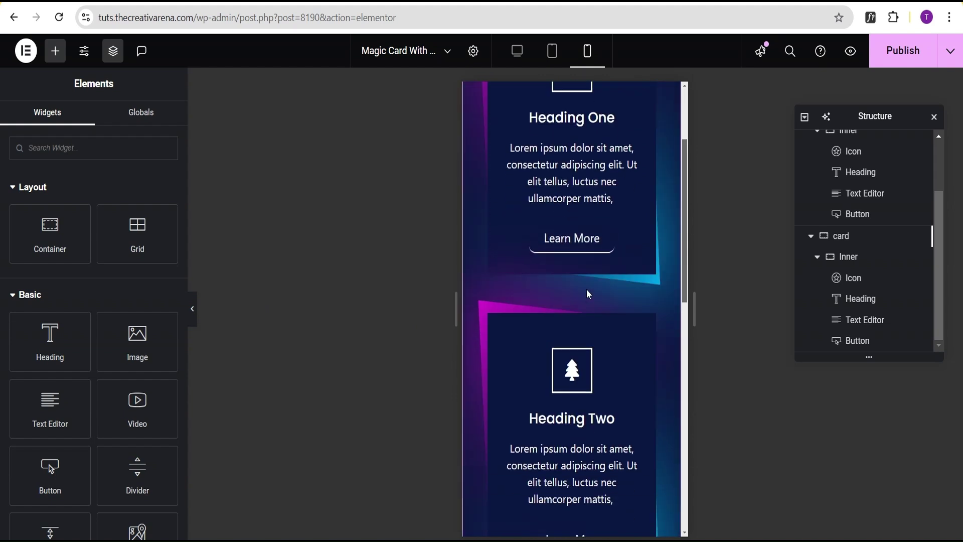
{"action": "scroll", "coordinate": [585, 294], "scroll_direction": "up", "scroll_amount": 3}
- Switch back to Desktop view, restore the editor panels, publish the page and open Preview Changes
{"action": "left_click", "coordinate": [194, 311]}
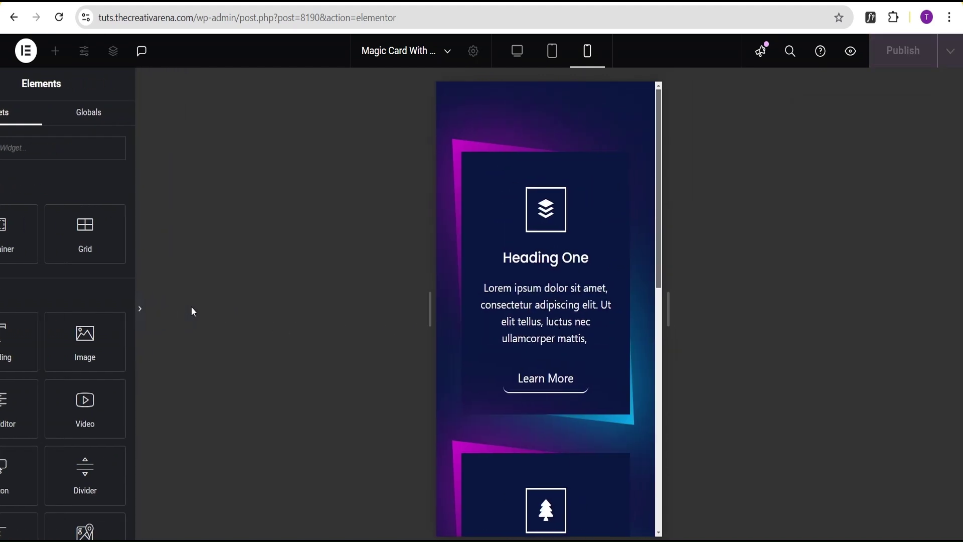
{"action": "left_click", "coordinate": [517, 50]}
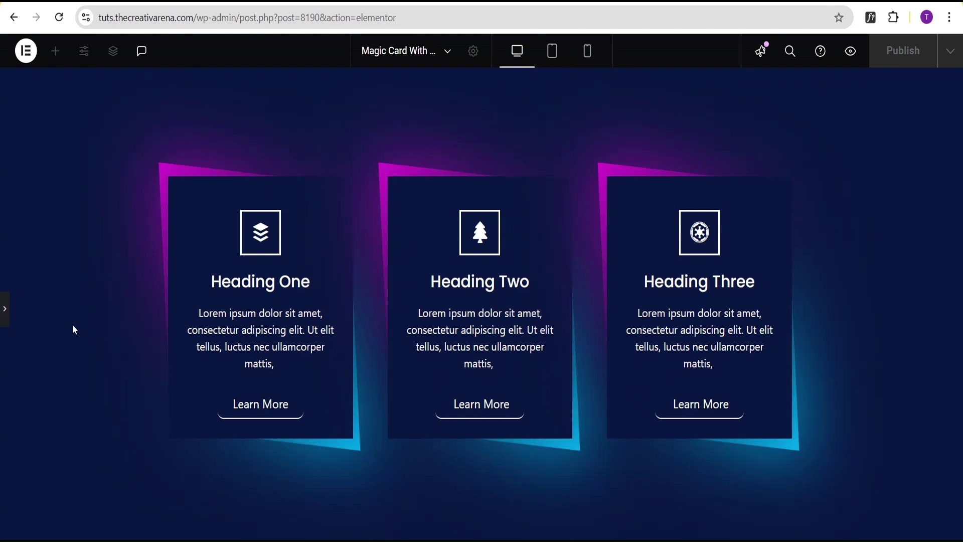
{"action": "left_click", "coordinate": [3, 311]}
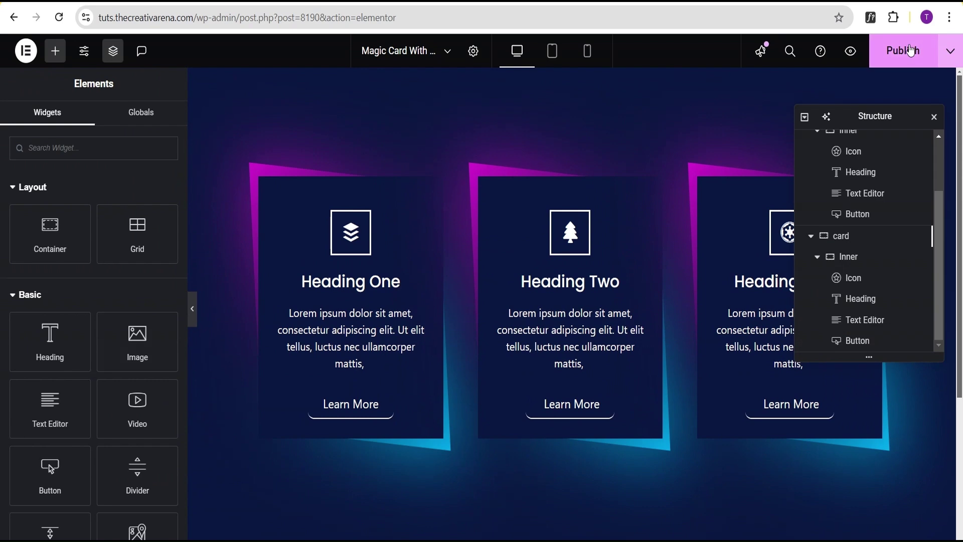
{"action": "left_click", "coordinate": [910, 51]}
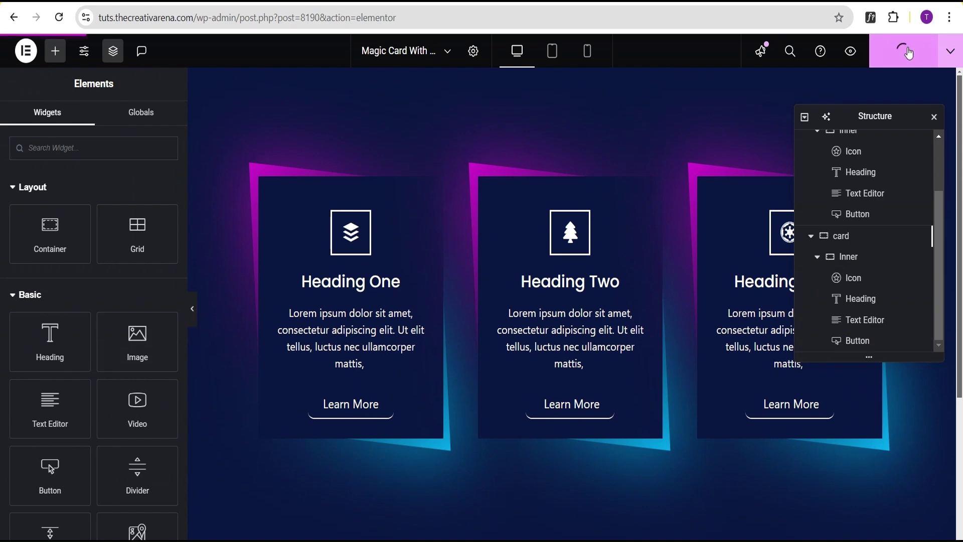
{"action": "left_click", "coordinate": [852, 53]}
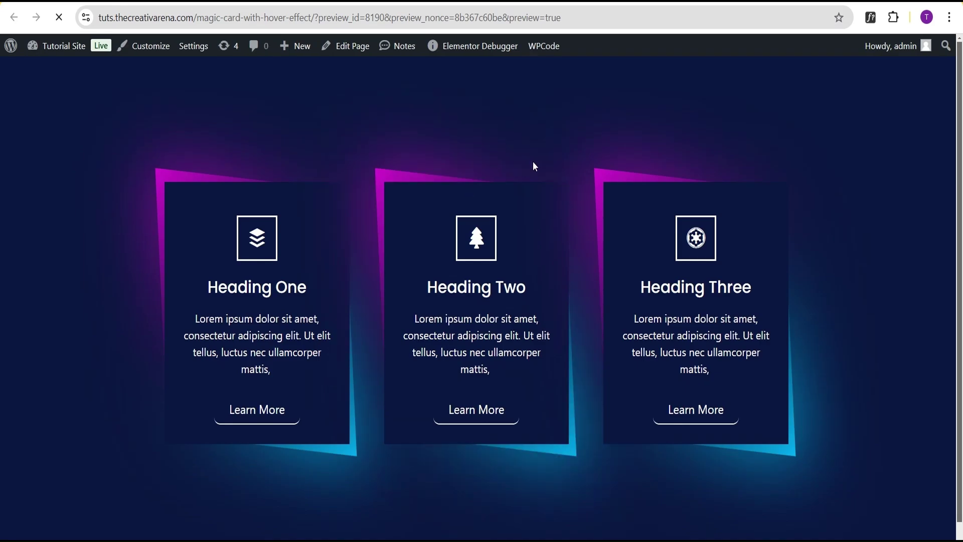